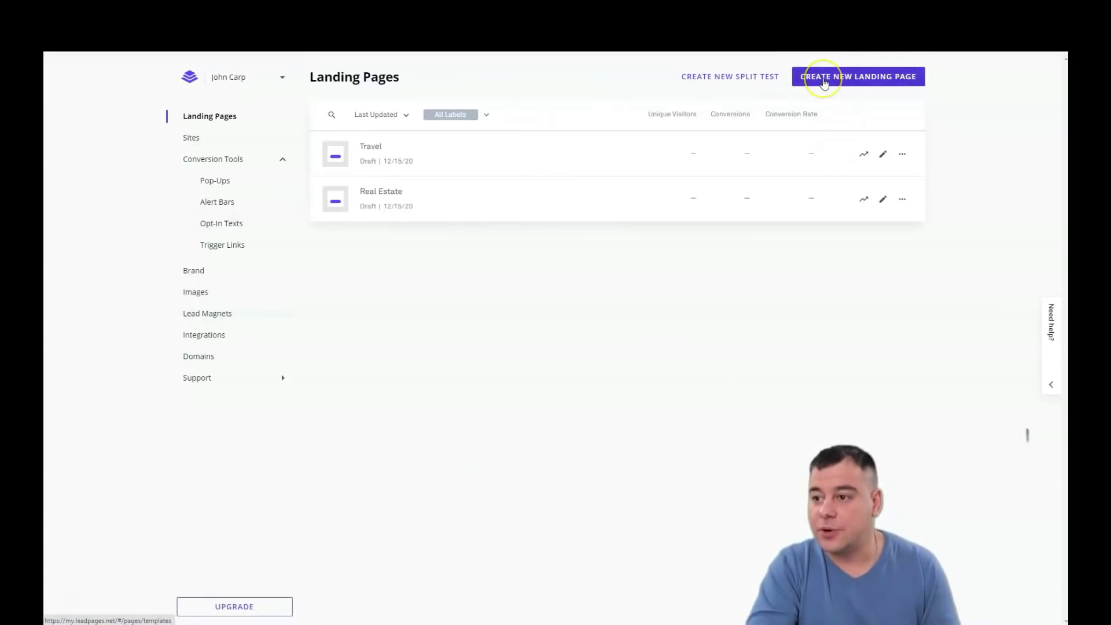
Start a new landing page and sort the template gallery by Most Popular.
click(201, 140)
click(209, 115)
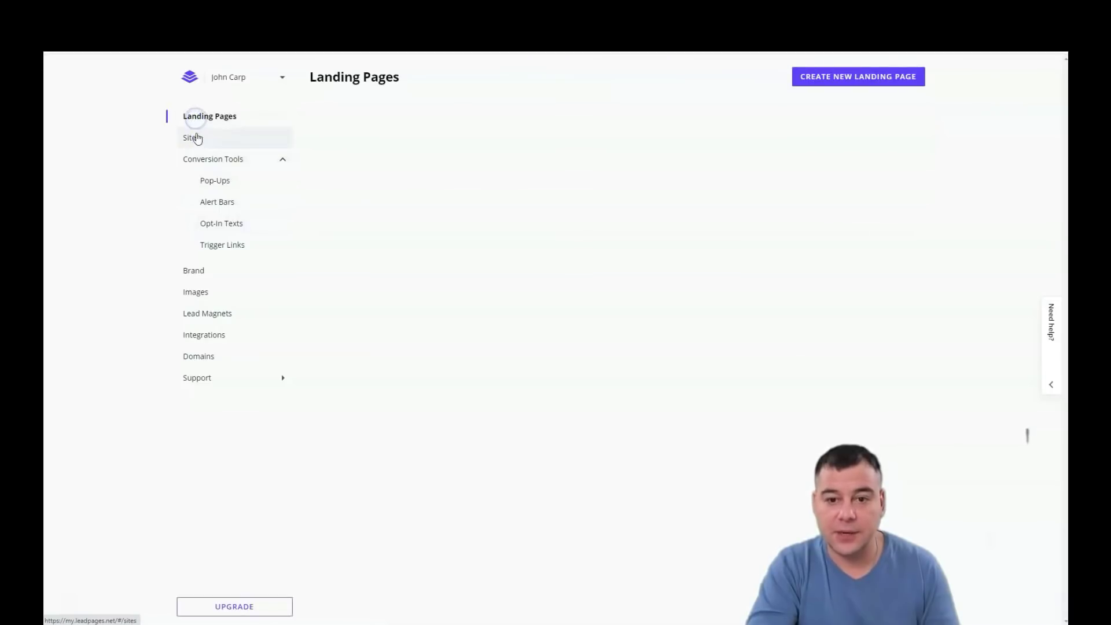
click(835, 79)
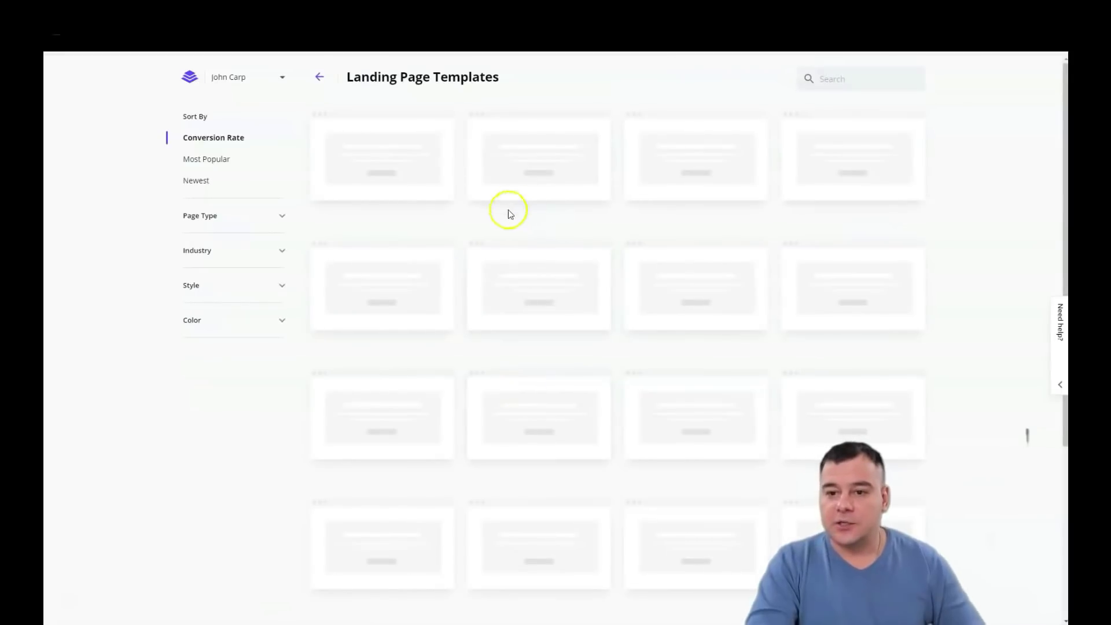
scroll(539, 236, down, 3)
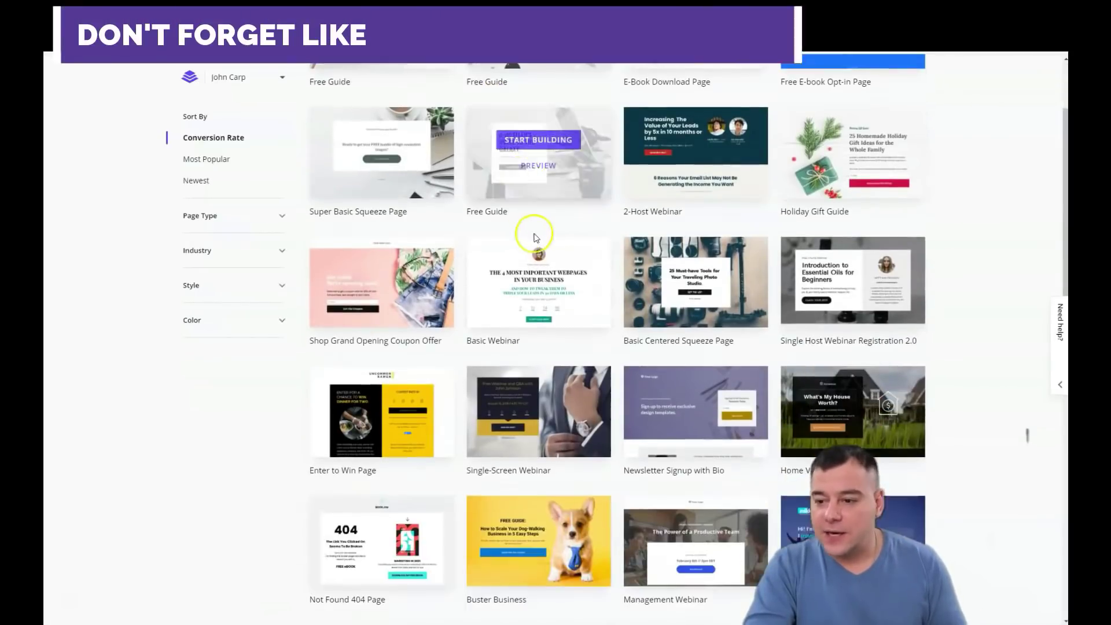
scroll(584, 235, down, 3)
scroll(591, 235, down, 3)
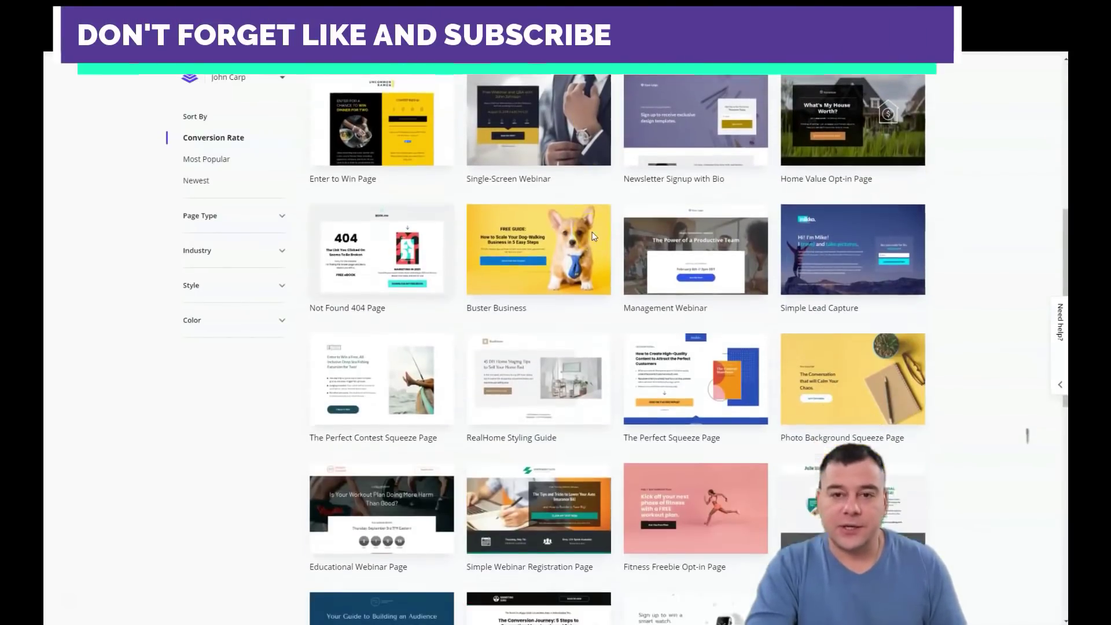
scroll(594, 235, down, 3)
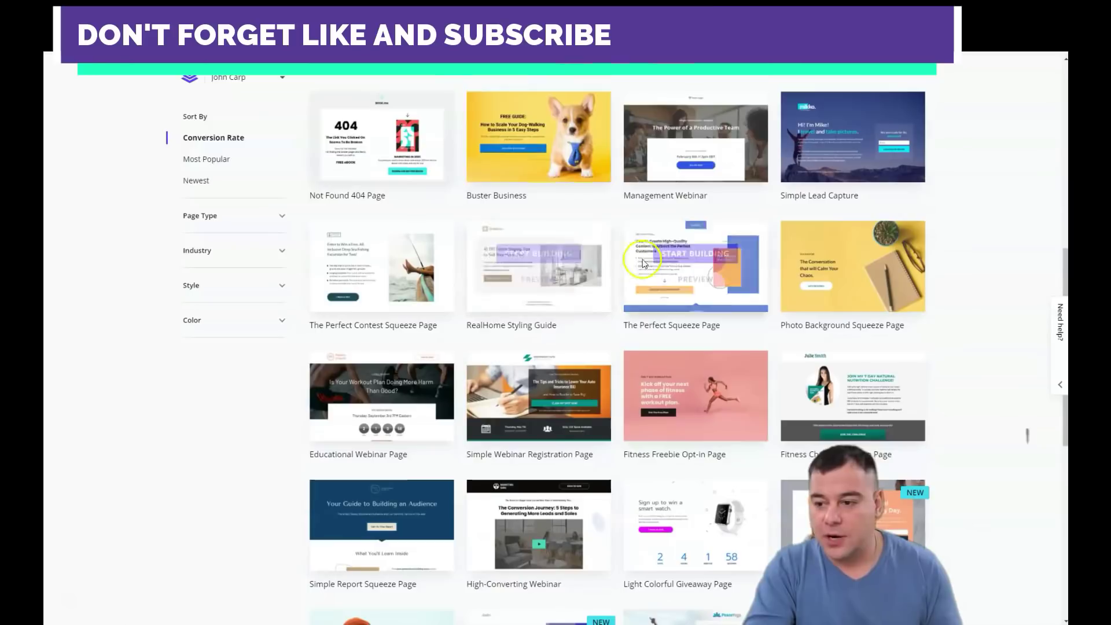
scroll(626, 252, down, 3)
scroll(660, 258, down, 3)
scroll(660, 258, down, 3)
scroll(660, 259, down, 3)
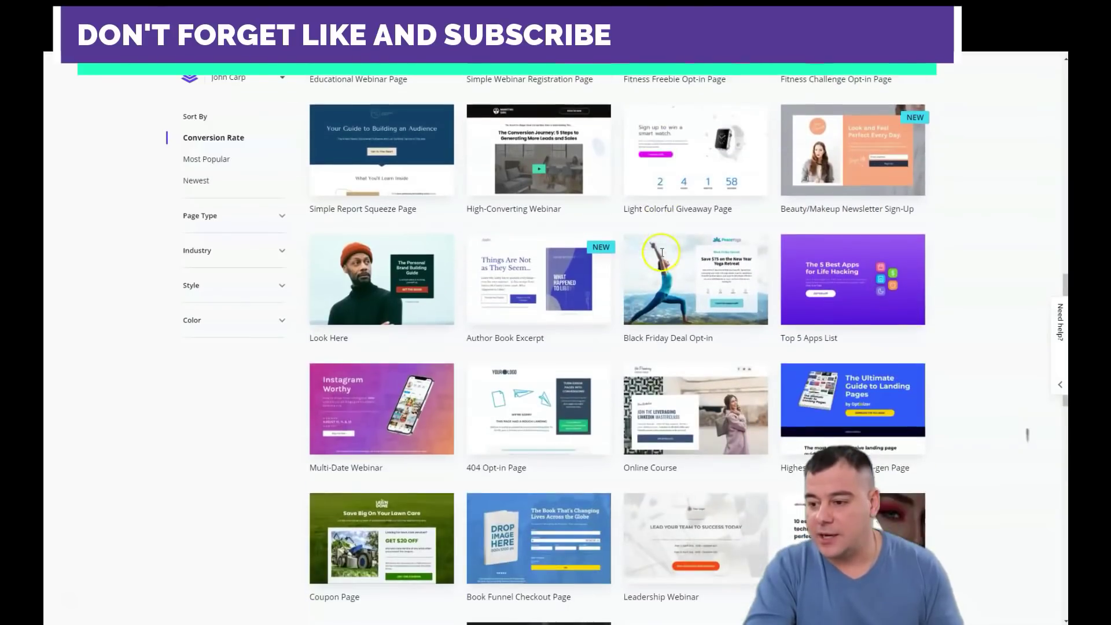
scroll(662, 256, down, 2)
scroll(663, 256, down, 3)
scroll(660, 252, down, 2)
mouse_move(695, 216)
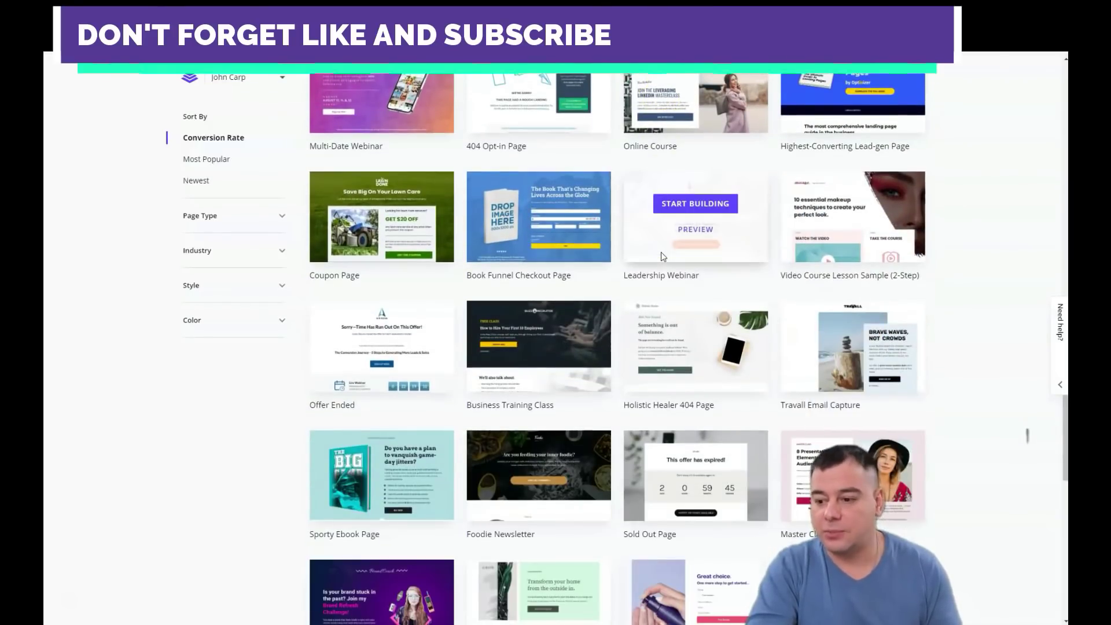
scroll(661, 251, down, 3)
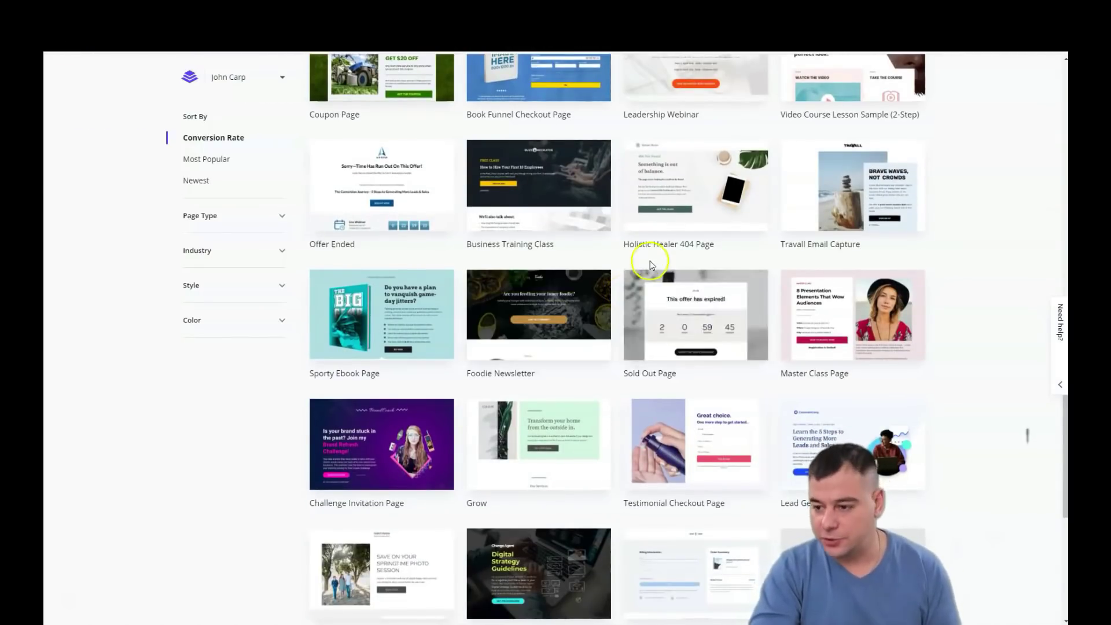
scroll(624, 293, down, 3)
scroll(595, 323, down, 3)
scroll(607, 351, down, 3)
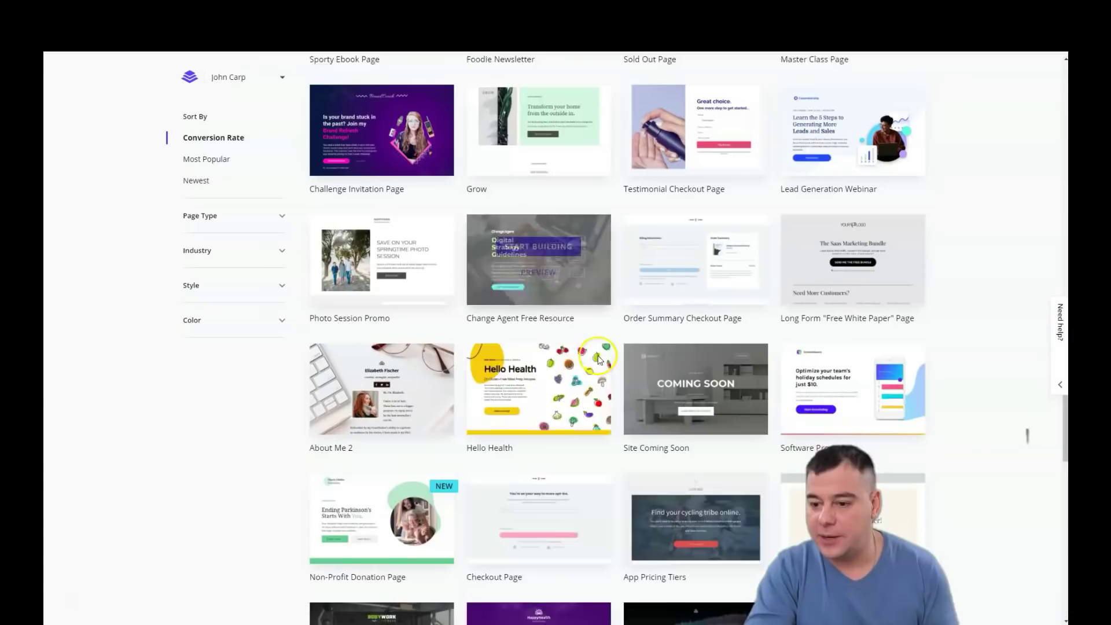
scroll(602, 347, down, 3)
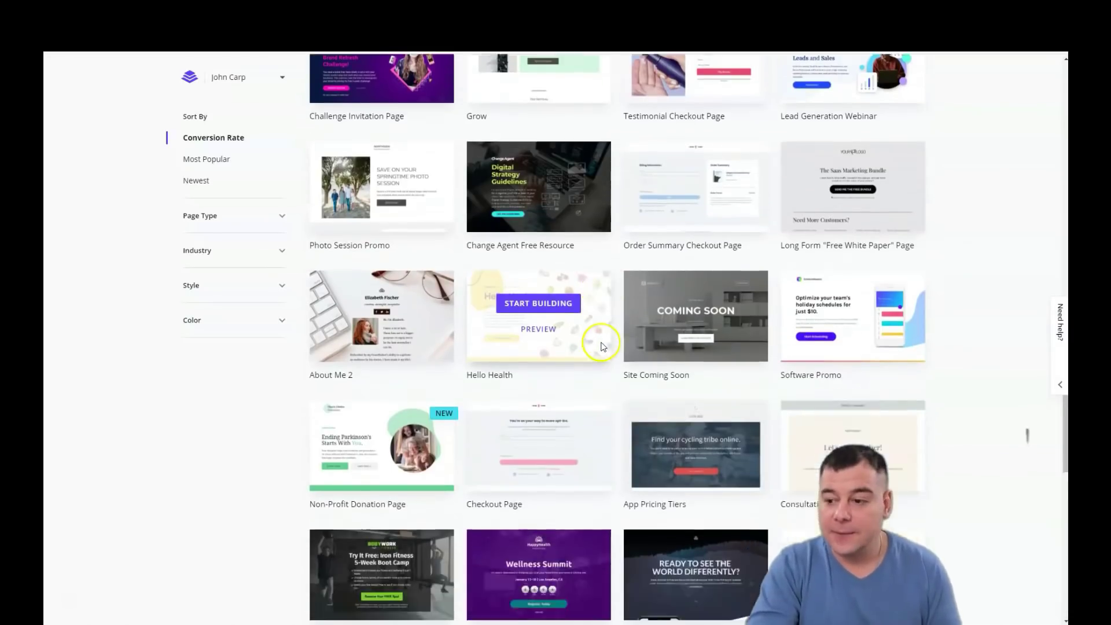
scroll(602, 347, down, 3)
scroll(608, 338, down, 2)
scroll(618, 328, down, 3)
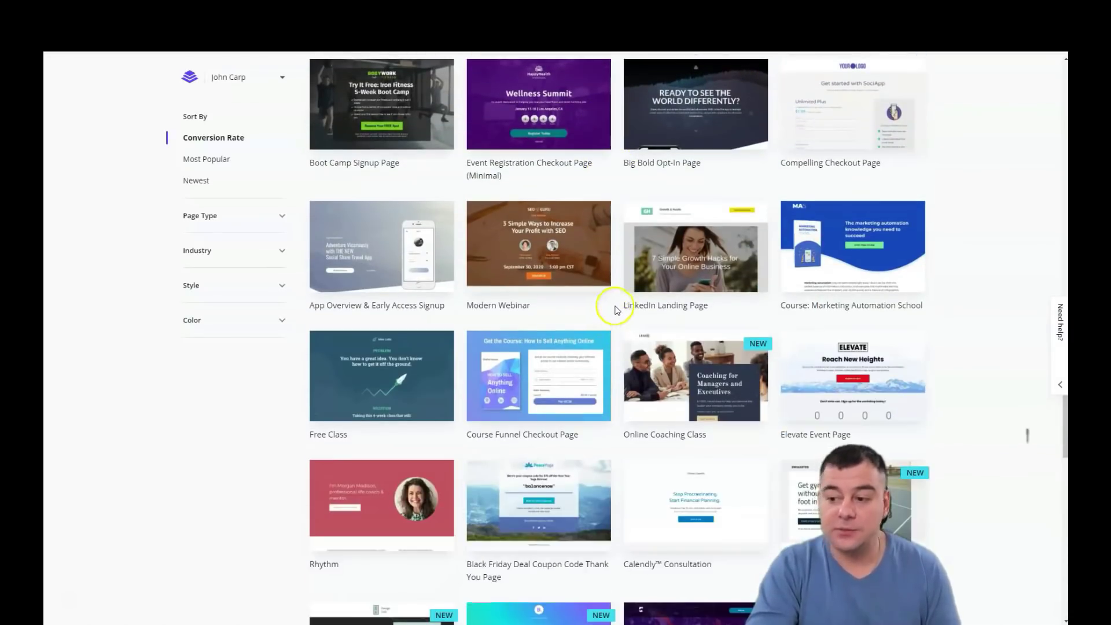
scroll(616, 310, down, 3)
scroll(617, 309, down, 2)
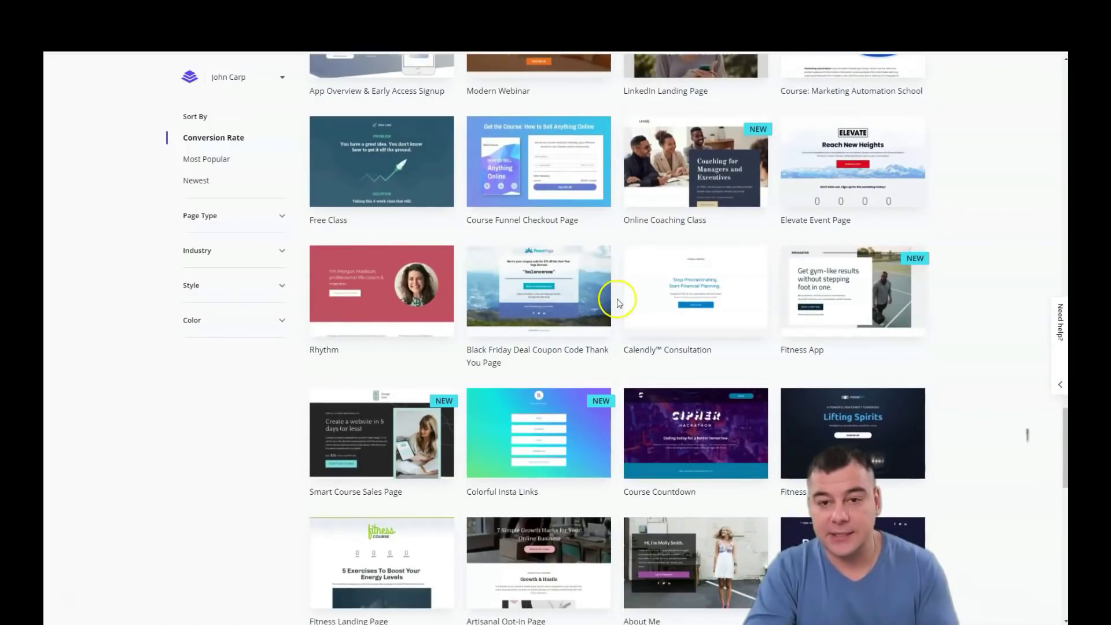
scroll(618, 298, down, 3)
scroll(618, 298, down, 3)
scroll(617, 304, down, 2)
scroll(617, 309, down, 2)
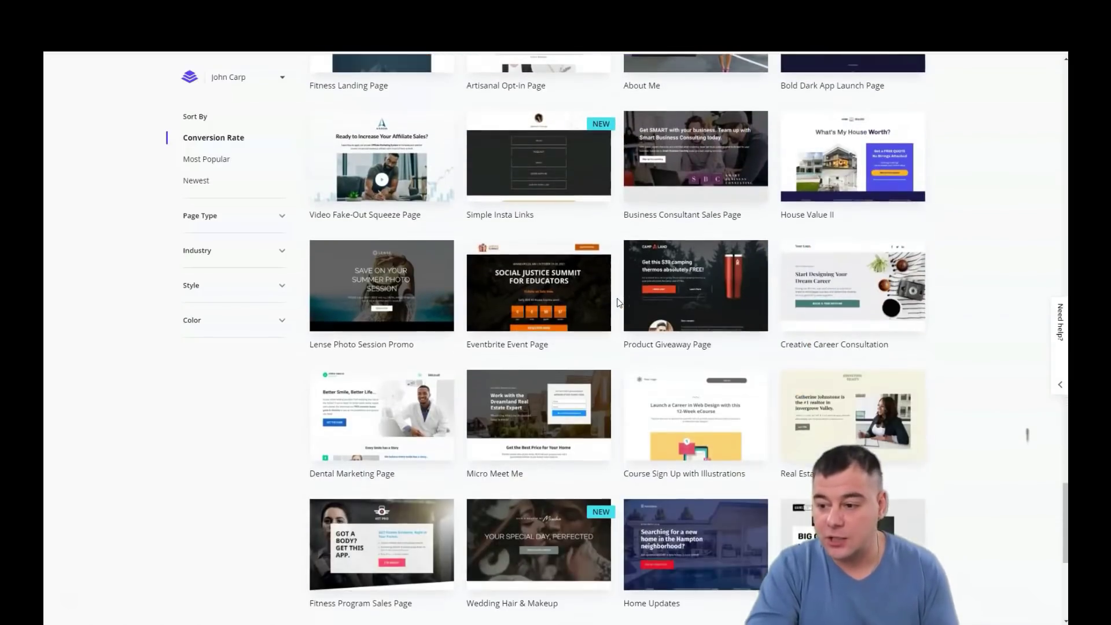
scroll(618, 298, down, 3)
scroll(618, 298, down, 2)
scroll(625, 322, down, 3)
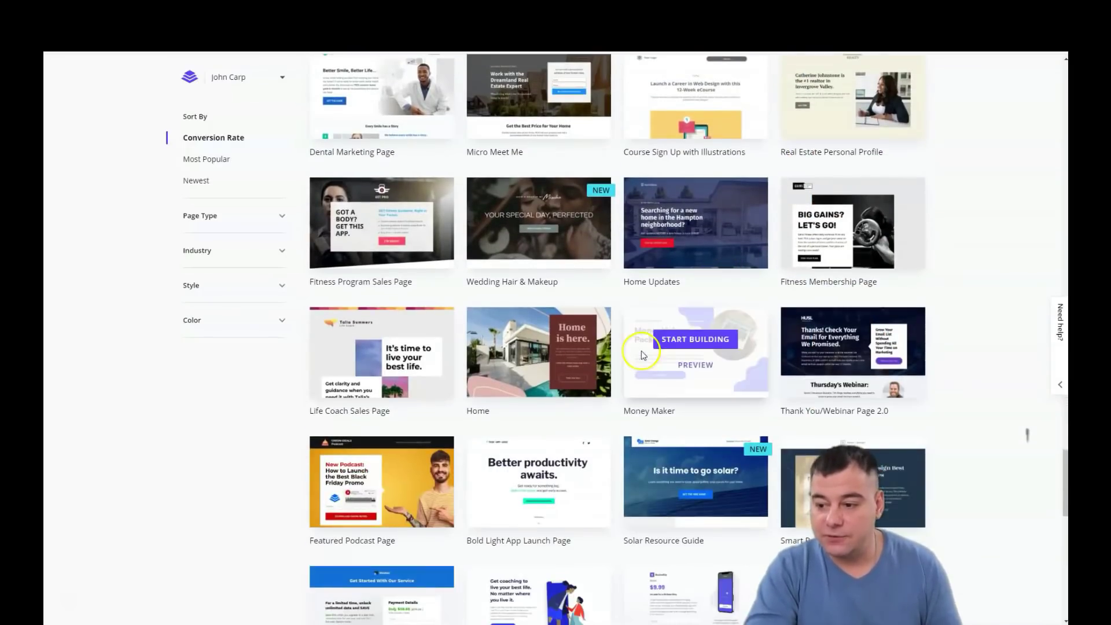
scroll(643, 353, down, 3)
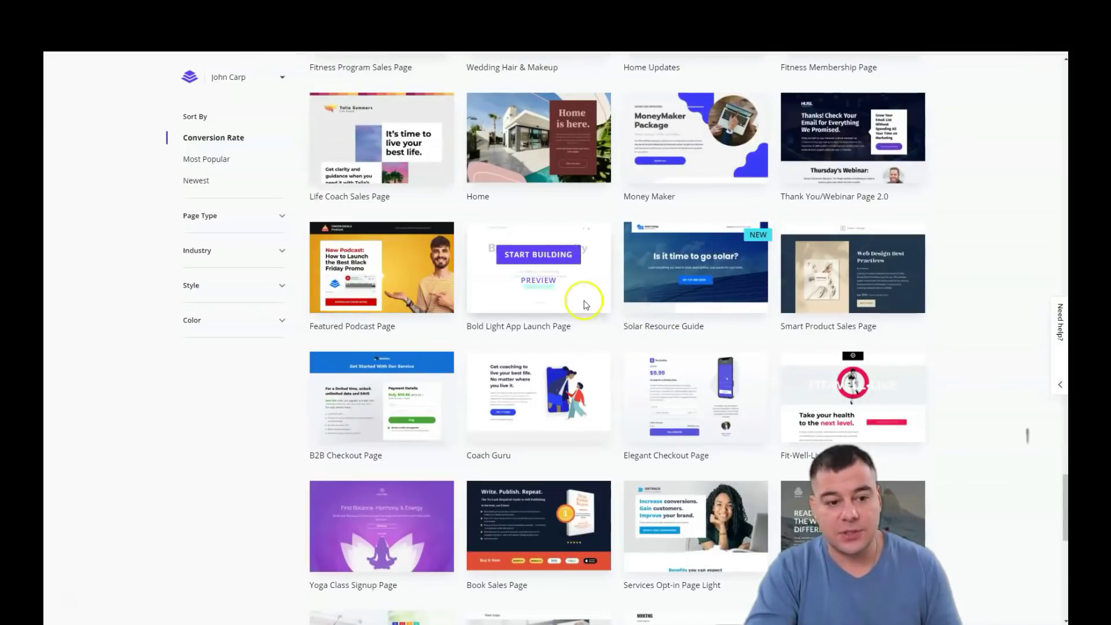
scroll(656, 280, up, 6)
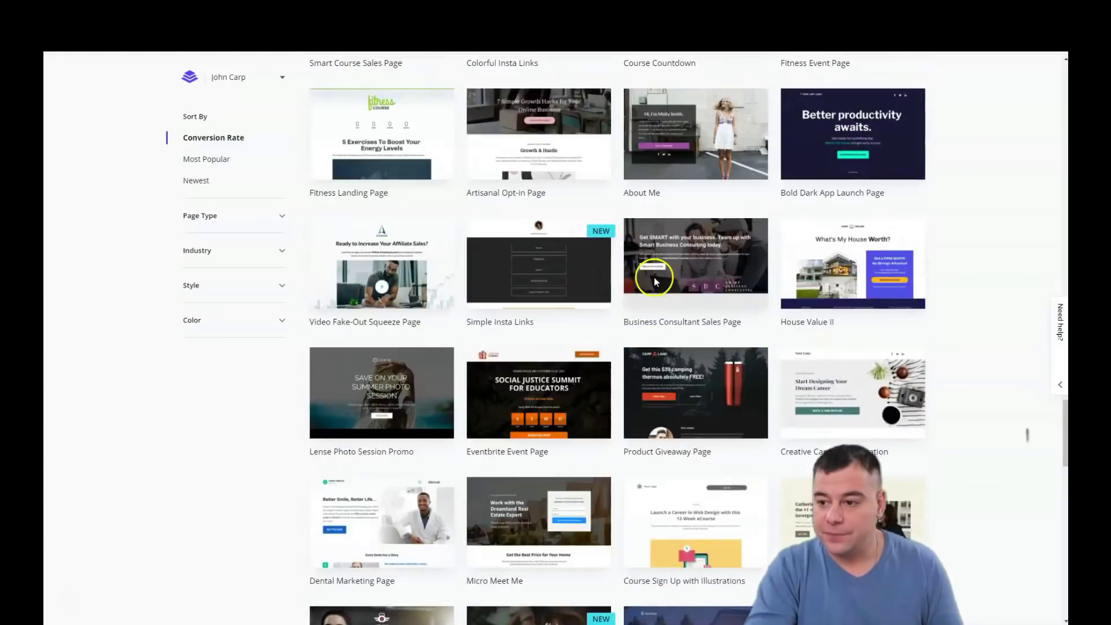
scroll(655, 279, up, 5)
scroll(706, 266, up, 3)
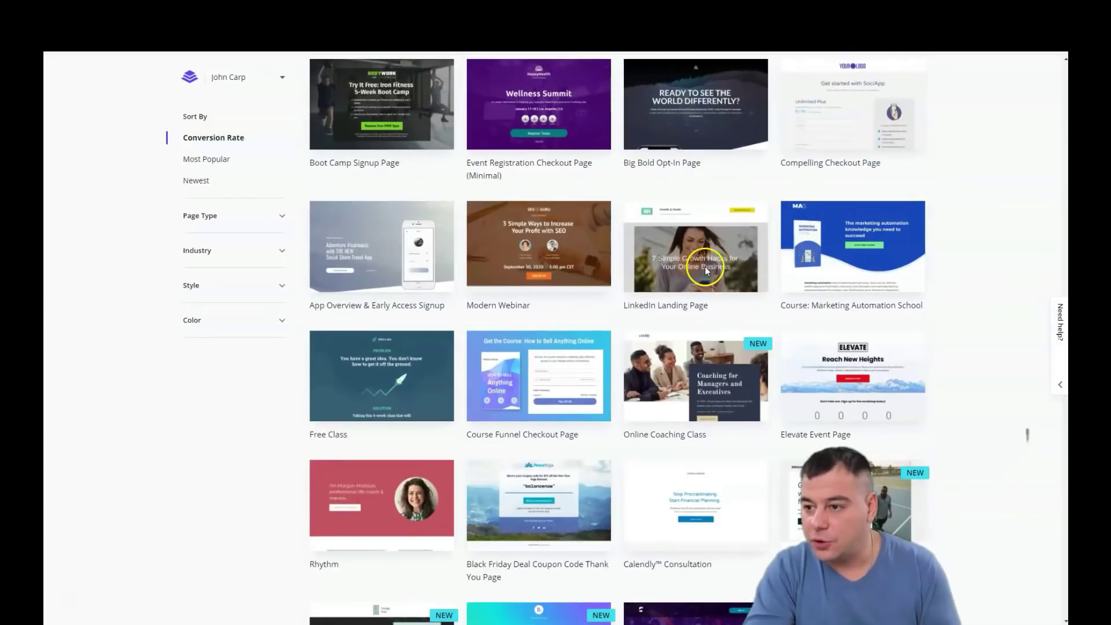
scroll(705, 267, up, 1)
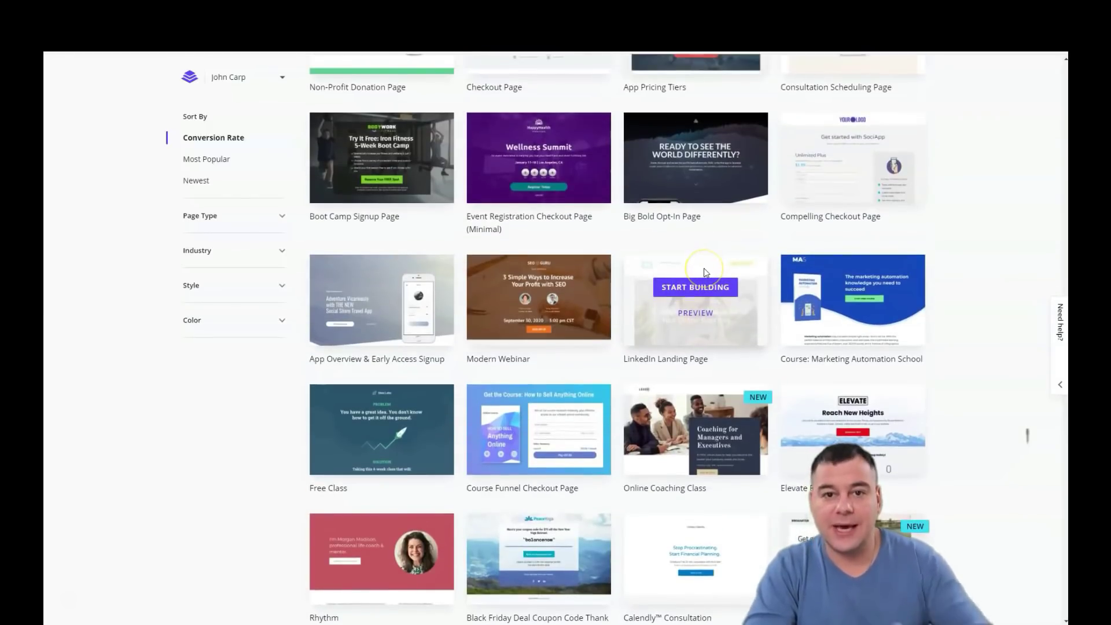
scroll(705, 268, down, 3)
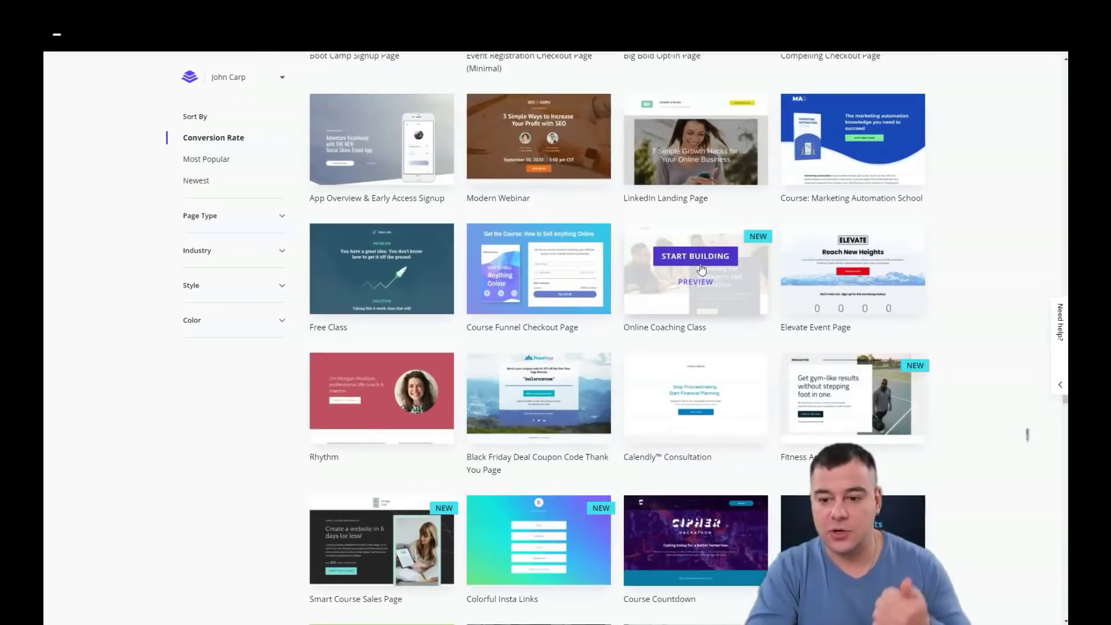
scroll(703, 268, down, 5)
scroll(702, 268, down, 3)
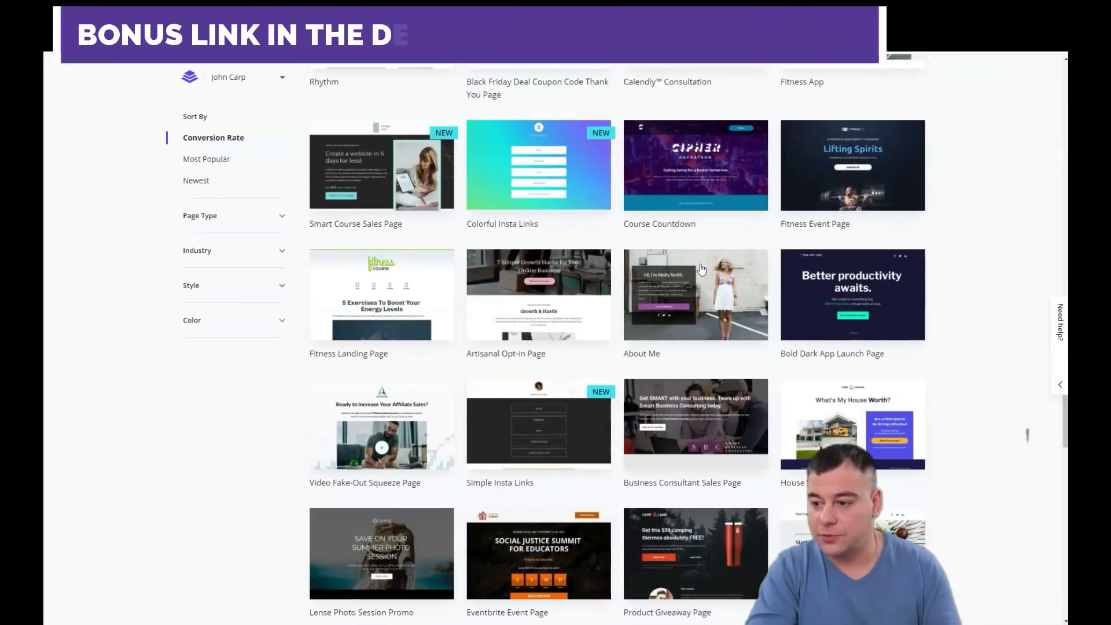
scroll(701, 264, down, 3)
scroll(701, 268, down, 4)
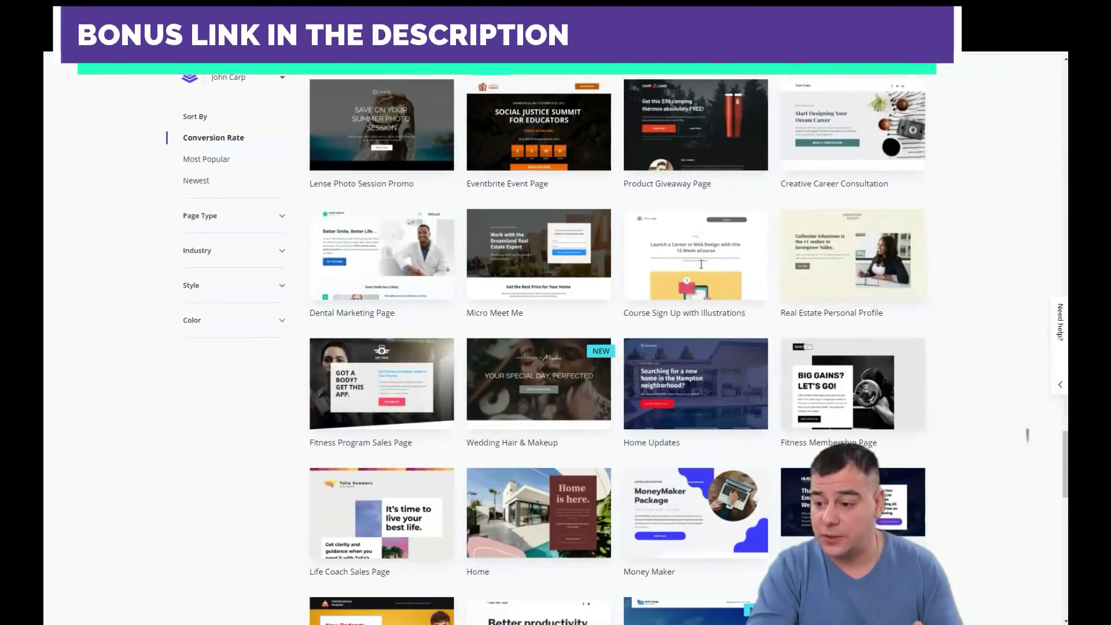
scroll(701, 269, down, 2)
scroll(702, 268, down, 3)
scroll(702, 268, down, 3)
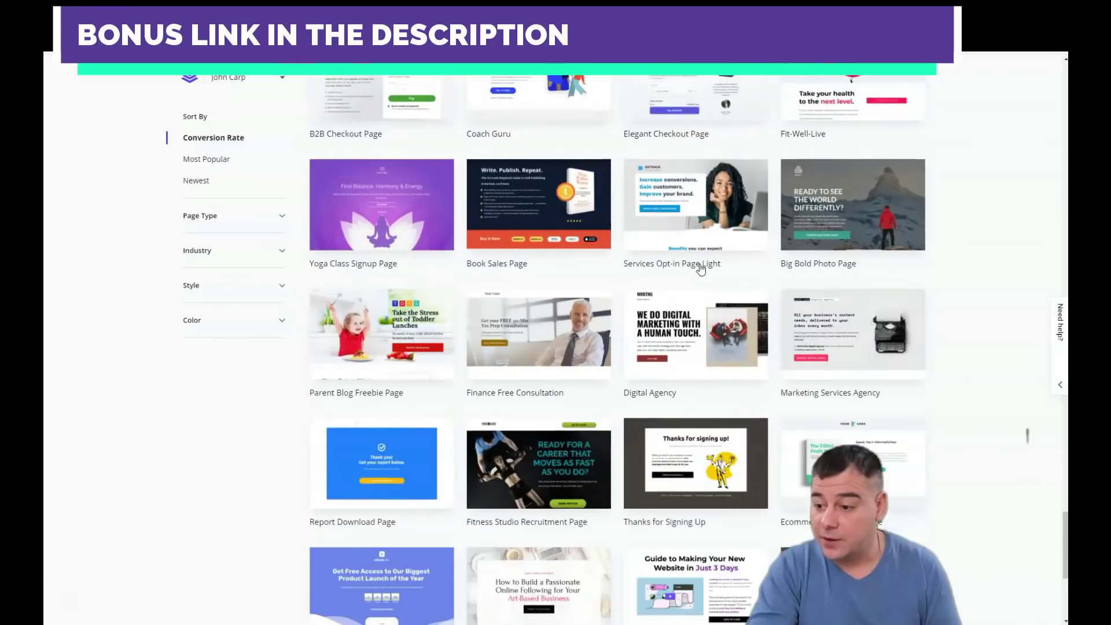
scroll(702, 269, down, 3)
scroll(702, 265, down, 3)
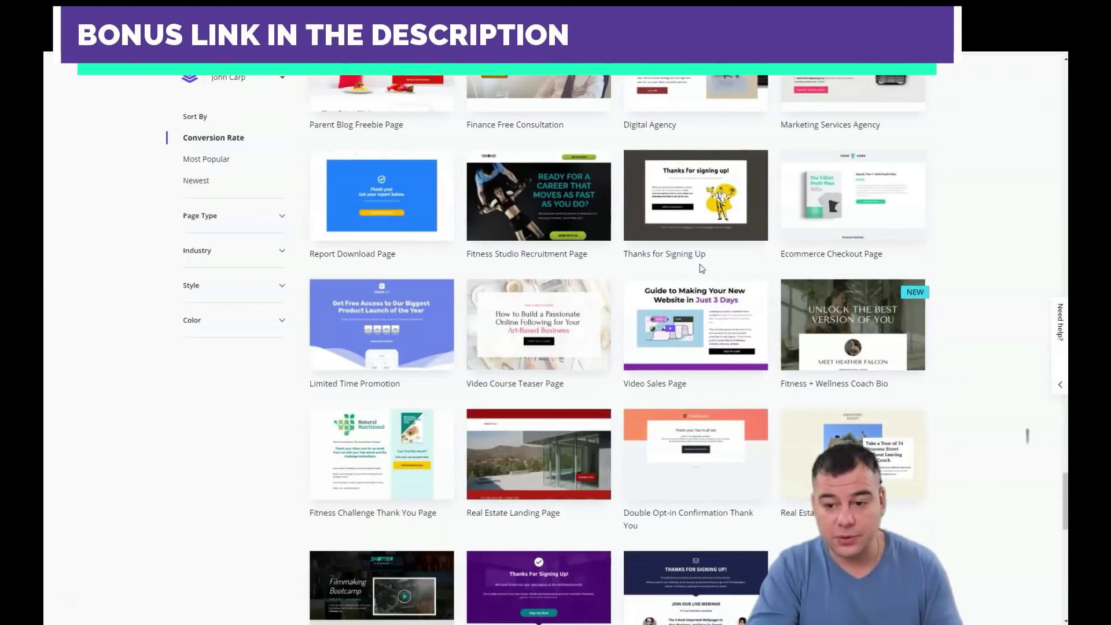
scroll(702, 268, down, 3)
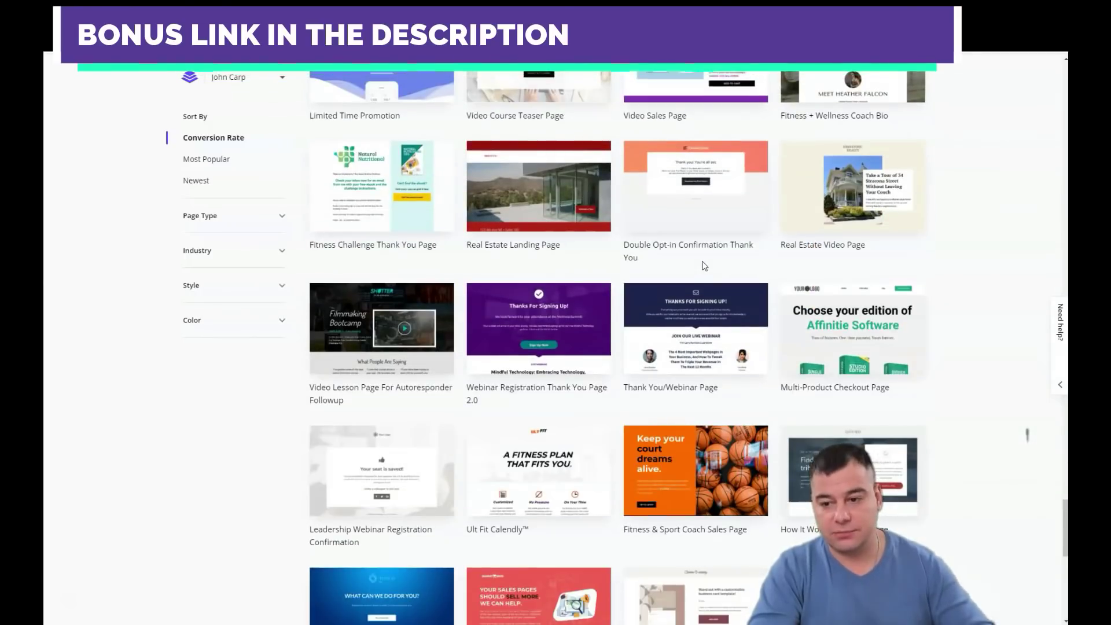
scroll(702, 269, down, 3)
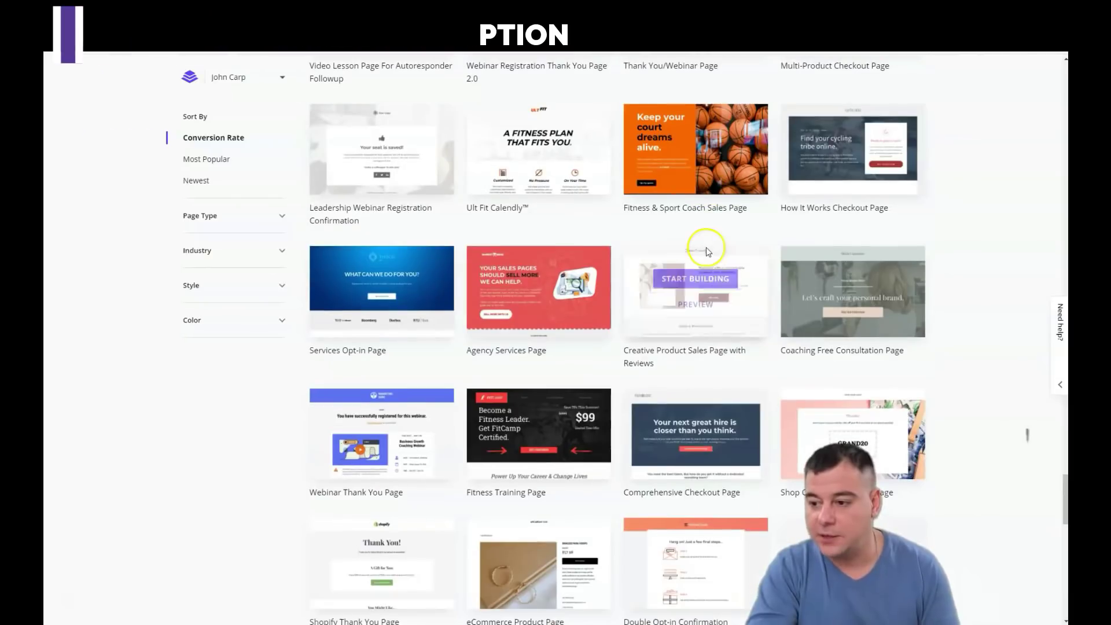
scroll(706, 248, down, 3)
scroll(706, 247, down, 1)
scroll(706, 248, down, 2)
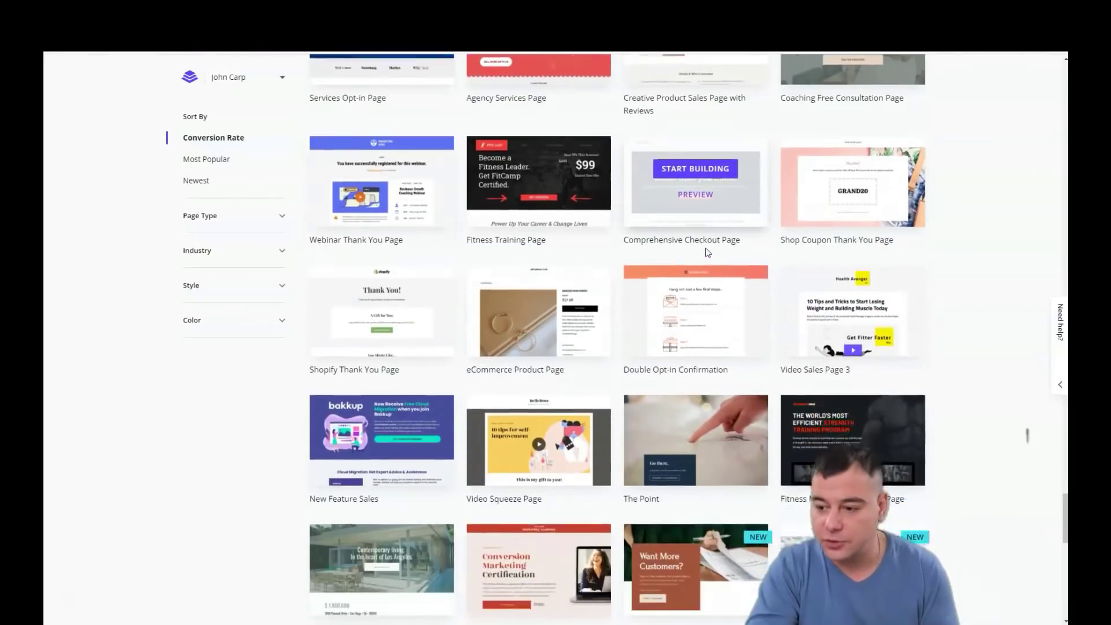
scroll(706, 248, down, 3)
scroll(706, 247, down, 3)
scroll(721, 241, down, 2)
scroll(722, 241, down, 3)
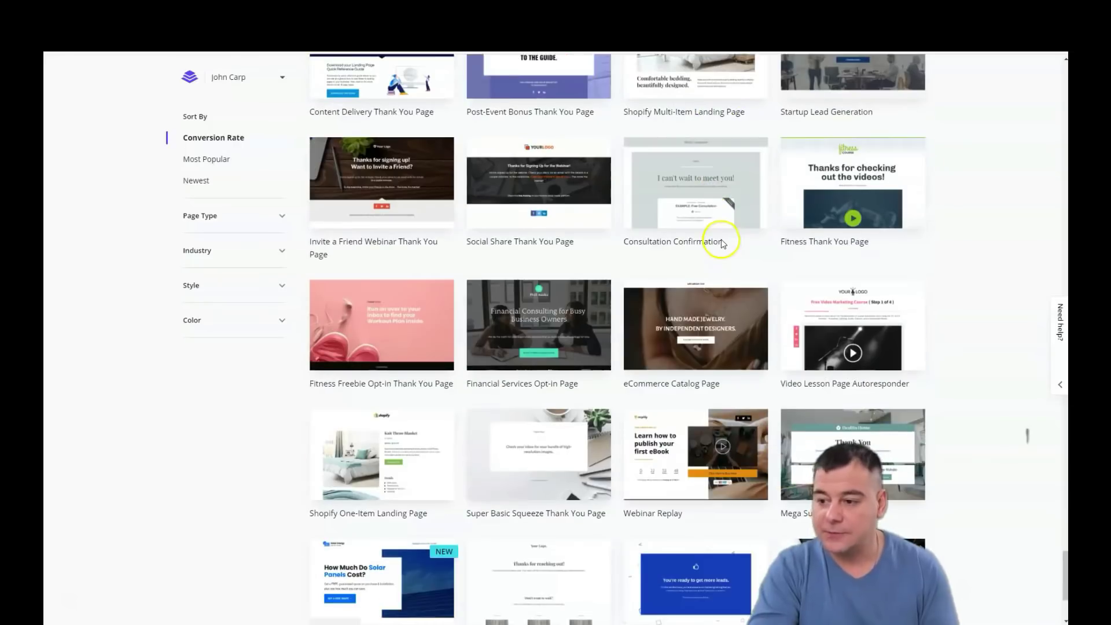
scroll(722, 240, down, 2)
scroll(721, 241, down, 2)
scroll(722, 238, down, 3)
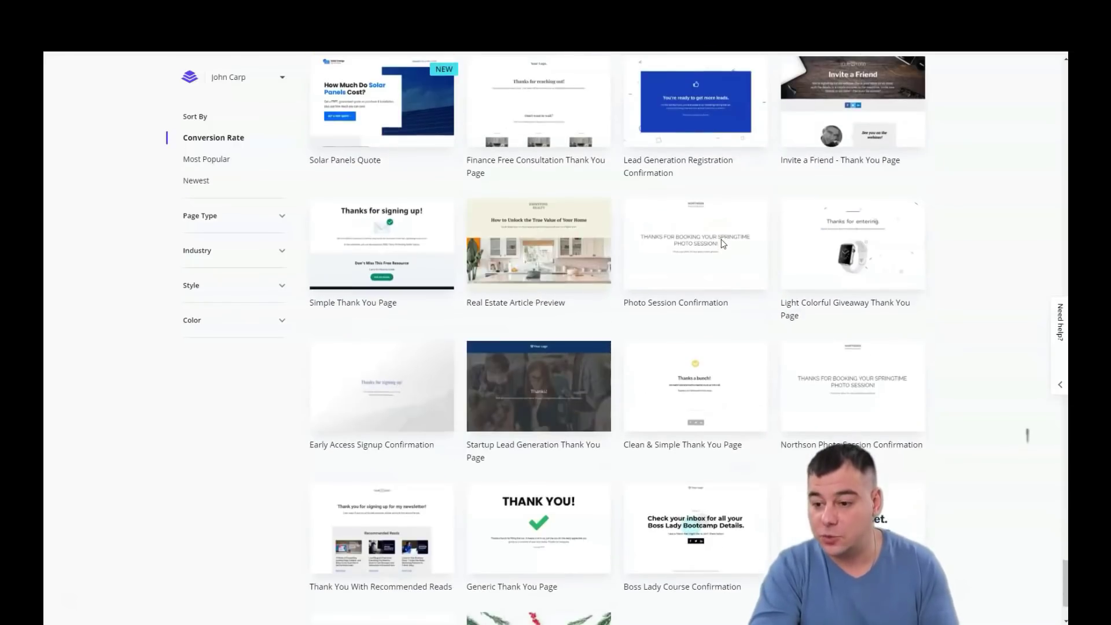
scroll(721, 239, down, 2)
scroll(722, 239, up, 5)
scroll(722, 239, down, 5)
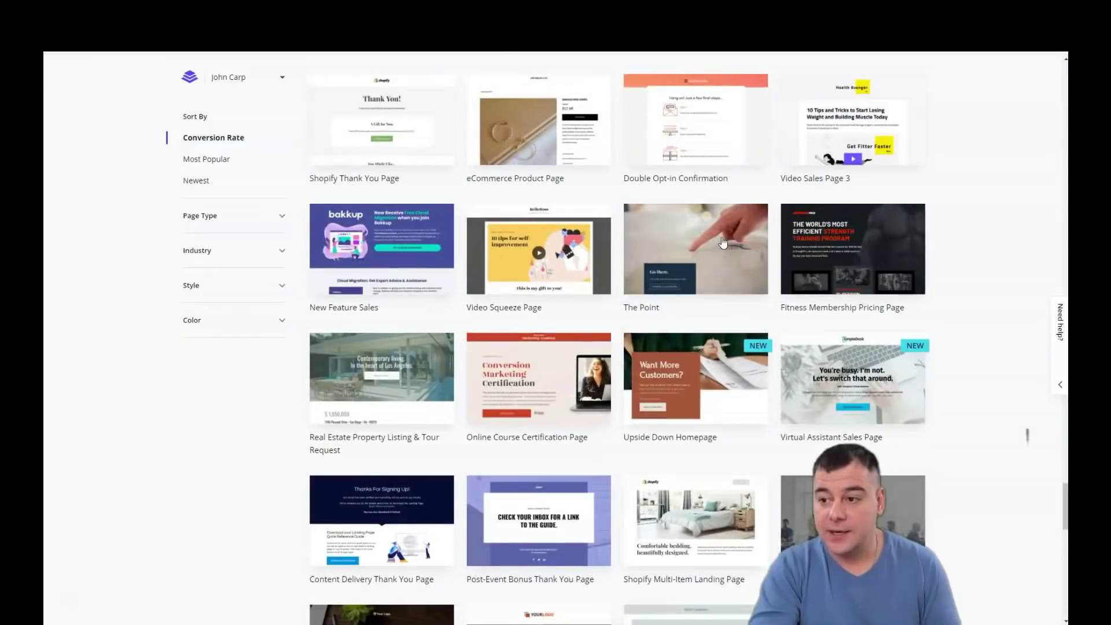
scroll(722, 239, down, 2)
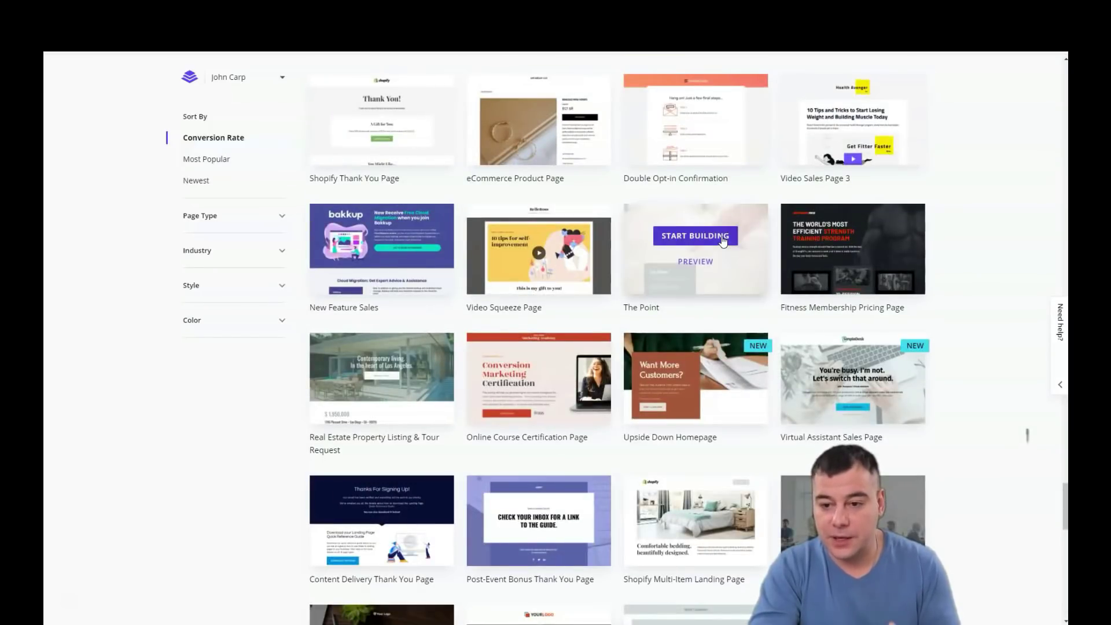
scroll(732, 232, up, 4)
scroll(732, 232, up, 3)
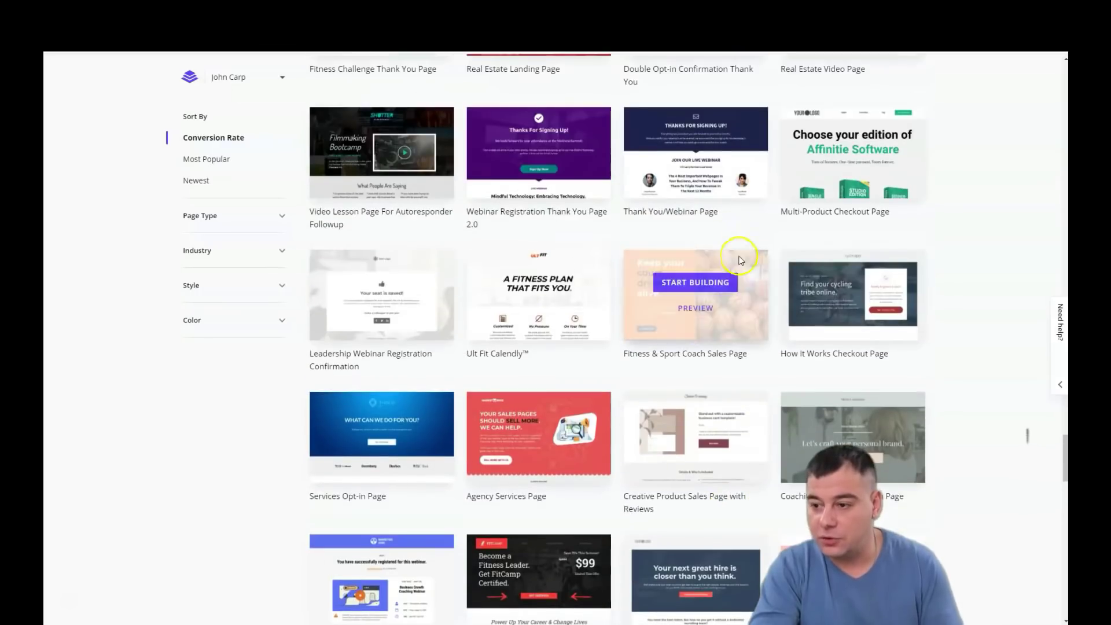
scroll(740, 258, up, 3)
scroll(741, 259, up, 2)
scroll(741, 258, up, 2)
scroll(721, 234, up, 3)
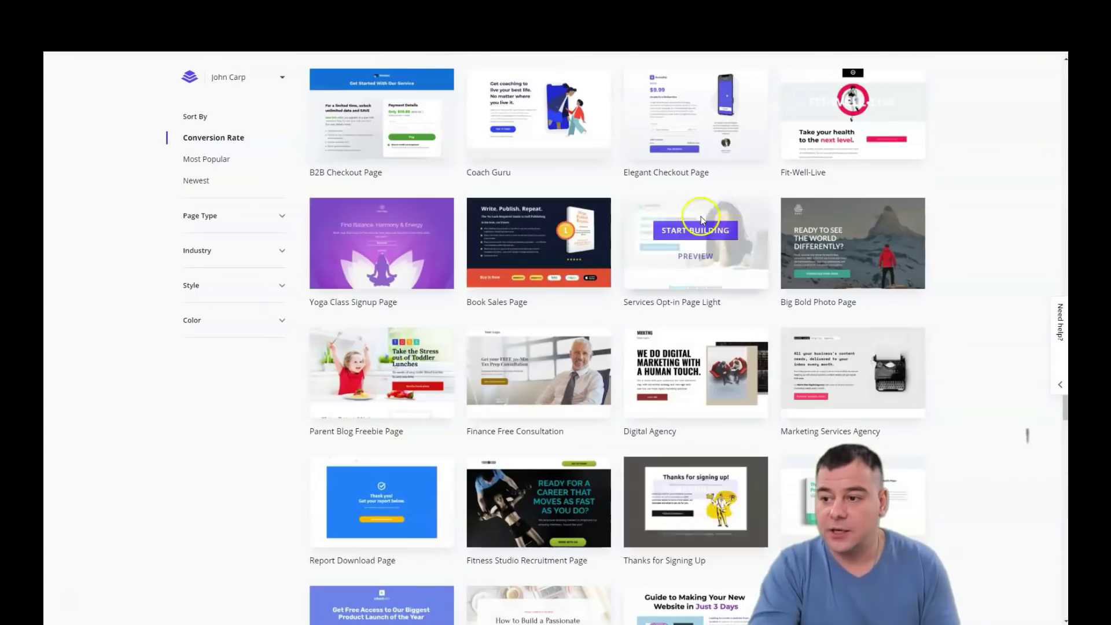
scroll(704, 217, up, 3)
scroll(704, 217, up, 2)
scroll(703, 218, up, 3)
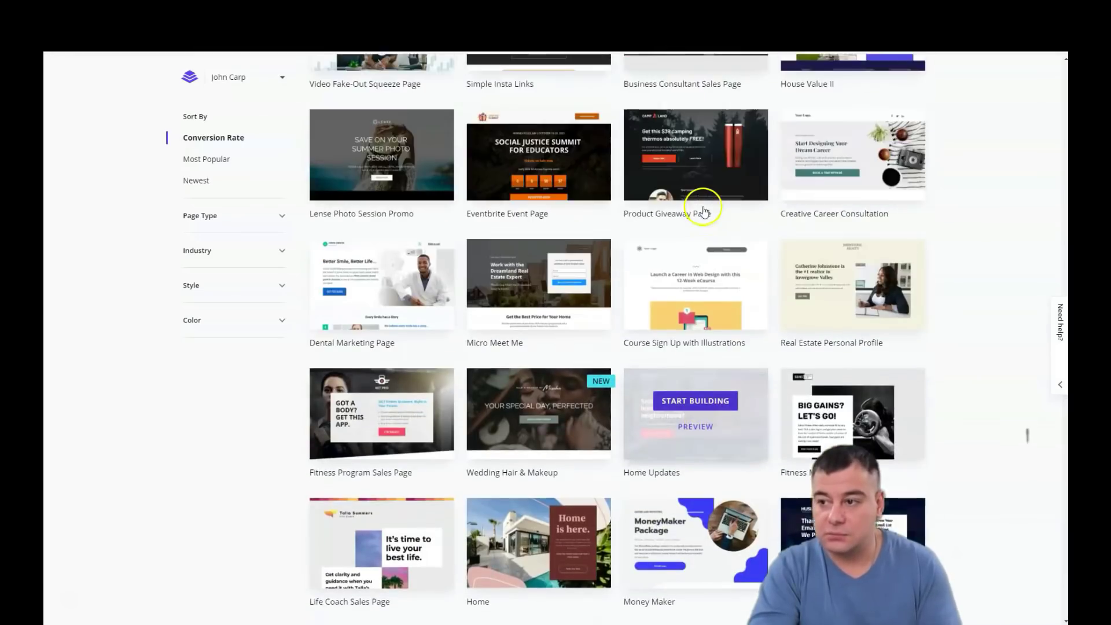
scroll(704, 213, up, 2)
scroll(703, 208, up, 3)
scroll(703, 208, up, 2)
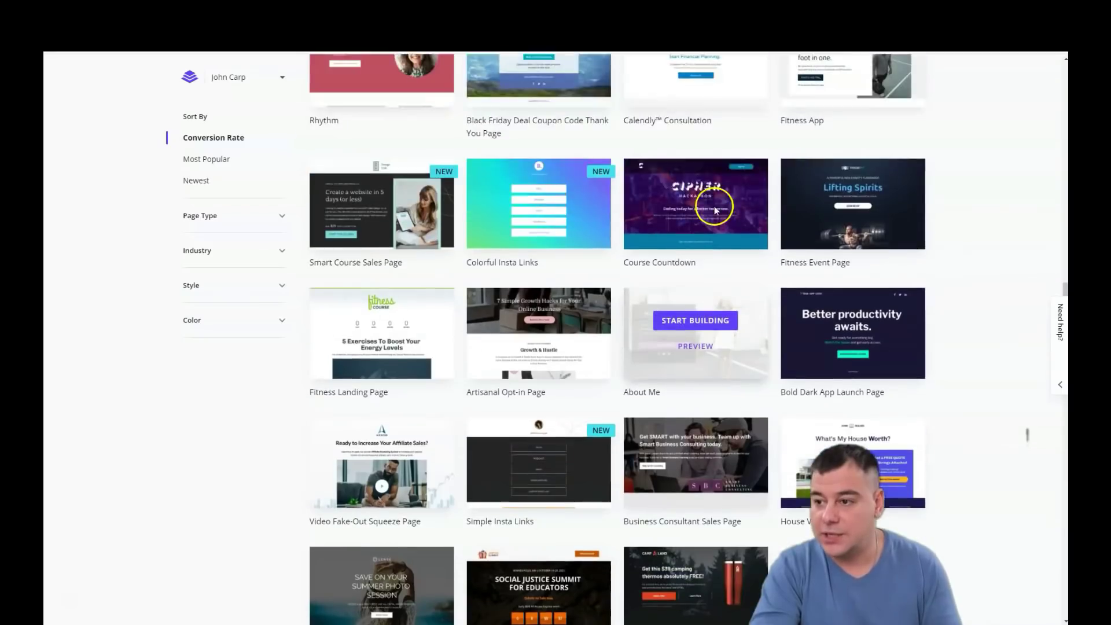
scroll(708, 209, up, 2)
scroll(710, 207, up, 3)
scroll(710, 206, up, 3)
scroll(710, 208, up, 2)
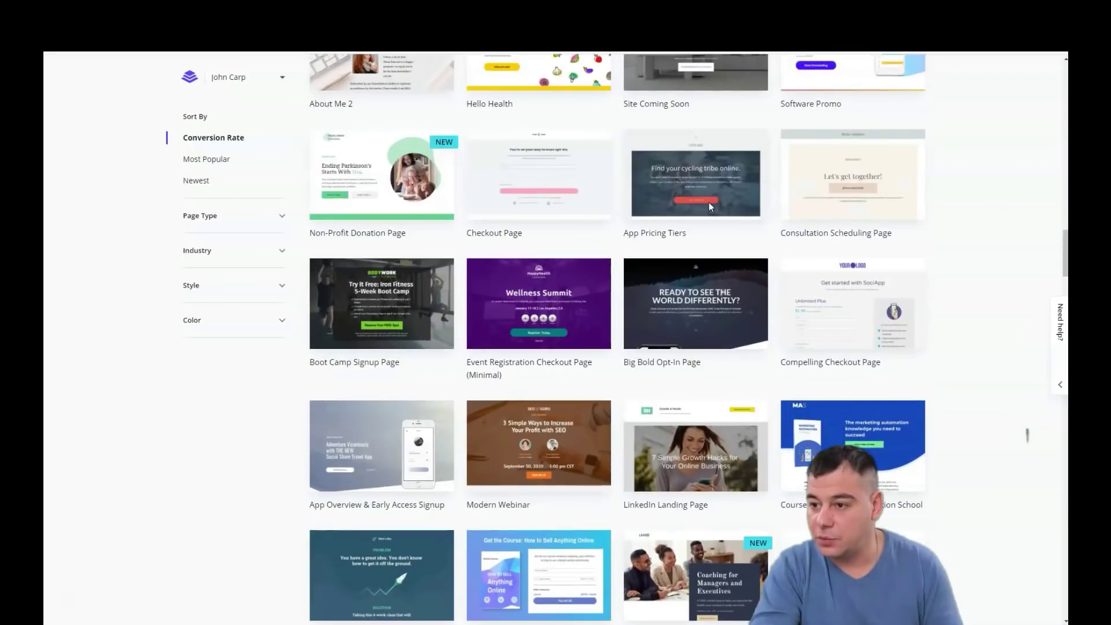
scroll(711, 207, up, 2)
scroll(711, 207, up, 3)
scroll(711, 208, up, 3)
scroll(710, 208, up, 3)
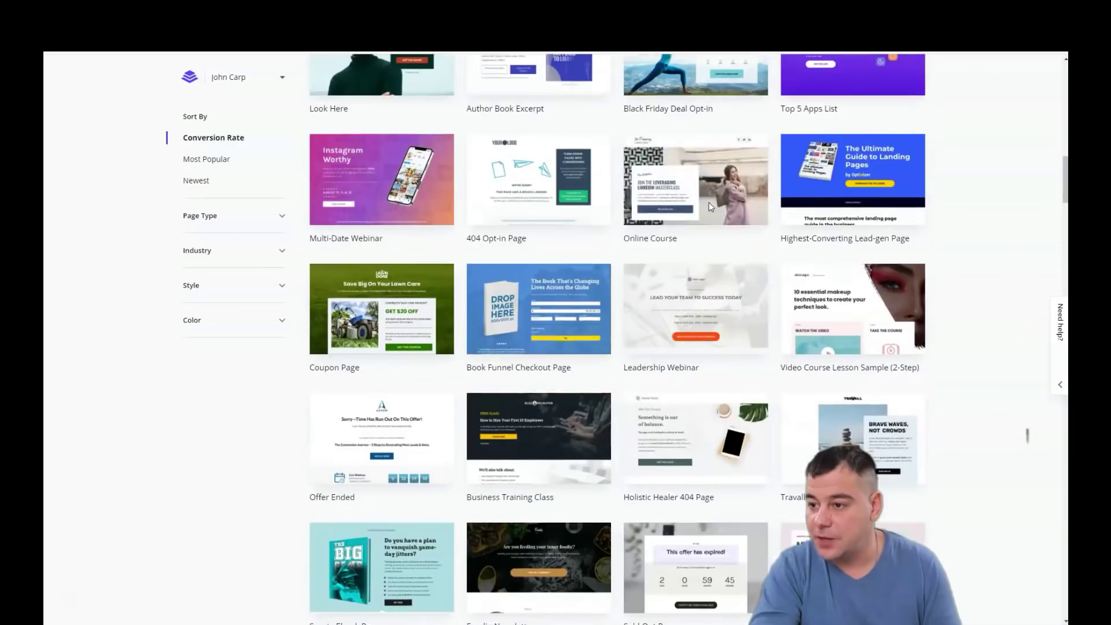
scroll(710, 207, up, 1)
scroll(711, 207, up, 3)
scroll(711, 207, up, 3)
scroll(711, 207, up, 3)
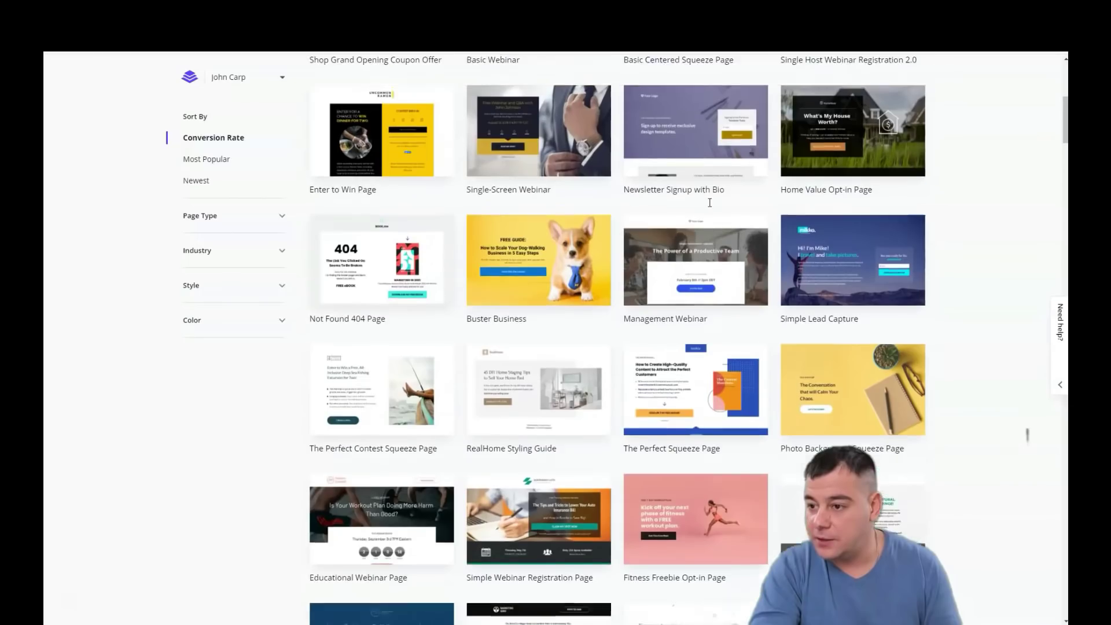
scroll(710, 207, up, 1)
scroll(711, 204, up, 4)
scroll(711, 203, up, 2)
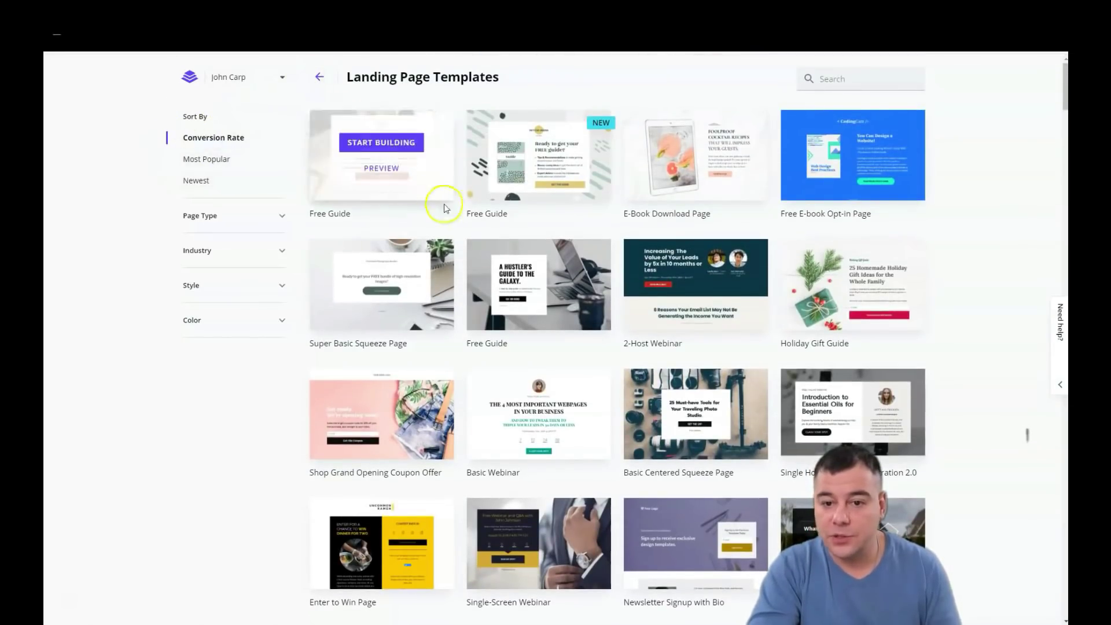
scroll(444, 207, down, 4)
scroll(660, 217, down, 4)
scroll(707, 237, down, 3)
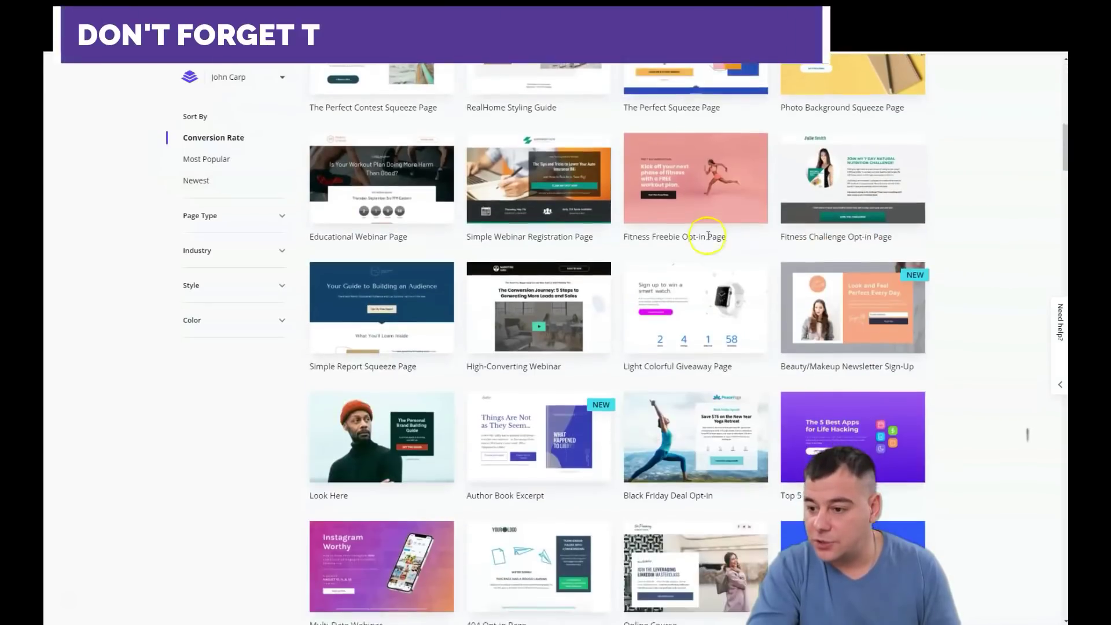
scroll(708, 236, down, 4)
scroll(708, 236, down, 3)
scroll(707, 237, down, 3)
scroll(708, 236, down, 3)
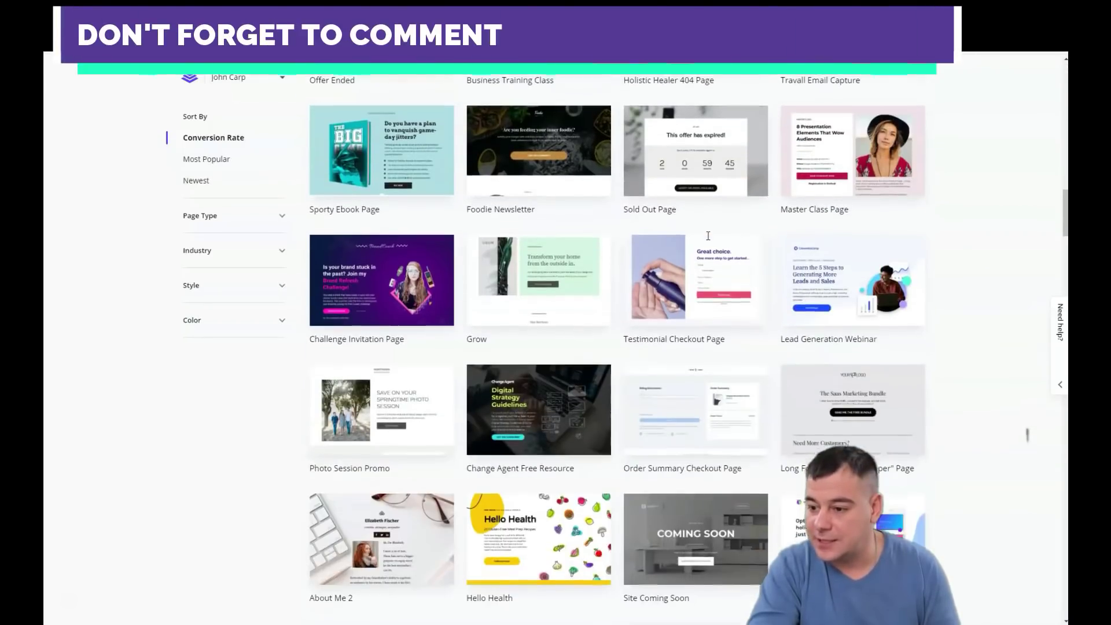
scroll(708, 236, down, 3)
scroll(708, 236, down, 3)
scroll(708, 236, down, 3)
scroll(708, 236, down, 2)
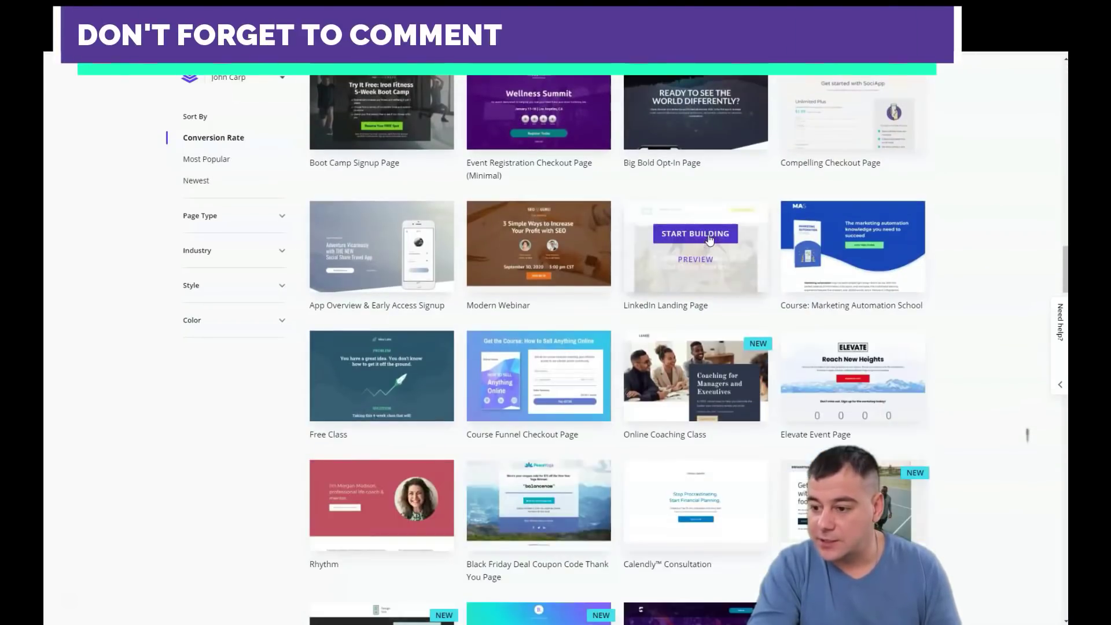
scroll(709, 239, down, 3)
scroll(709, 239, down, 3)
scroll(709, 239, down, 3)
scroll(709, 239, down, 3)
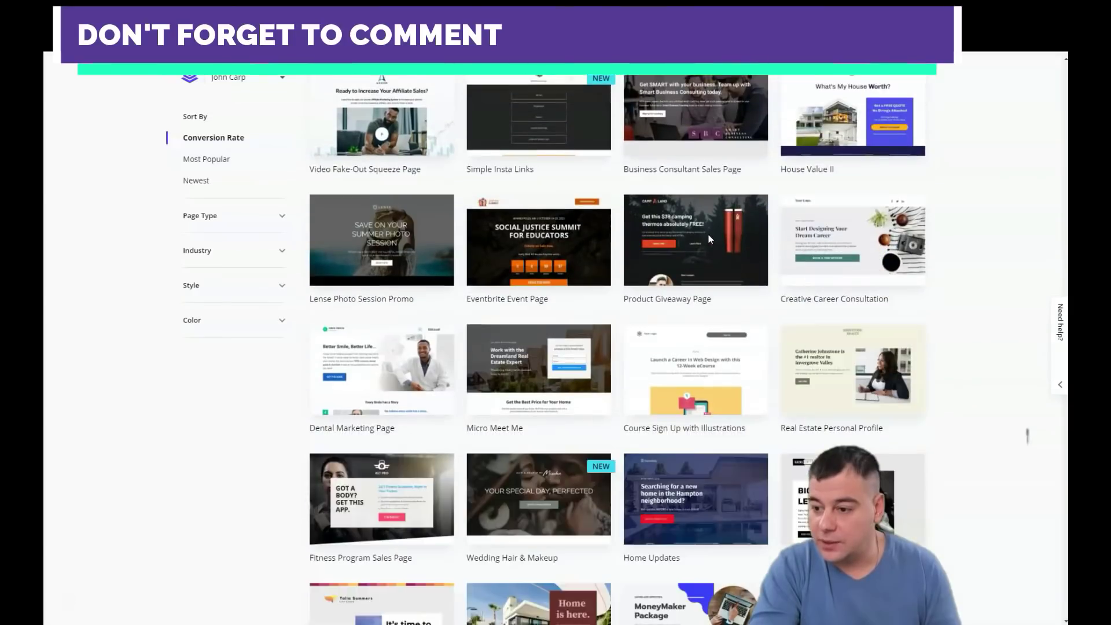
scroll(710, 235, down, 2)
scroll(709, 234, down, 3)
scroll(709, 234, down, 3)
scroll(709, 235, down, 2)
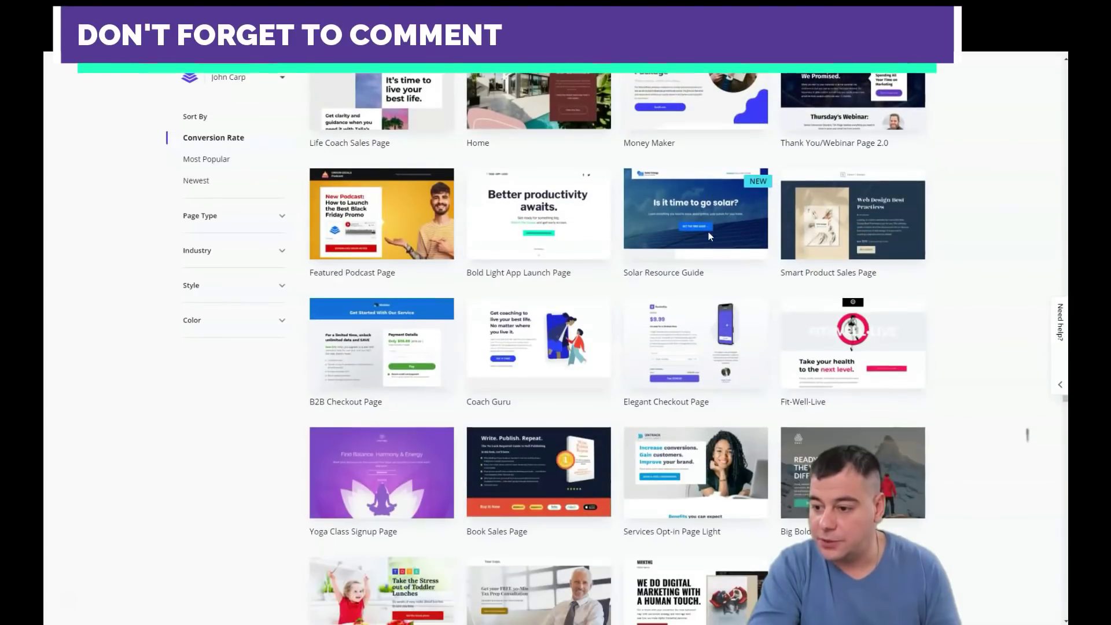
scroll(709, 231, down, 1)
scroll(709, 231, down, 4)
scroll(709, 232, down, 3)
scroll(710, 232, down, 2)
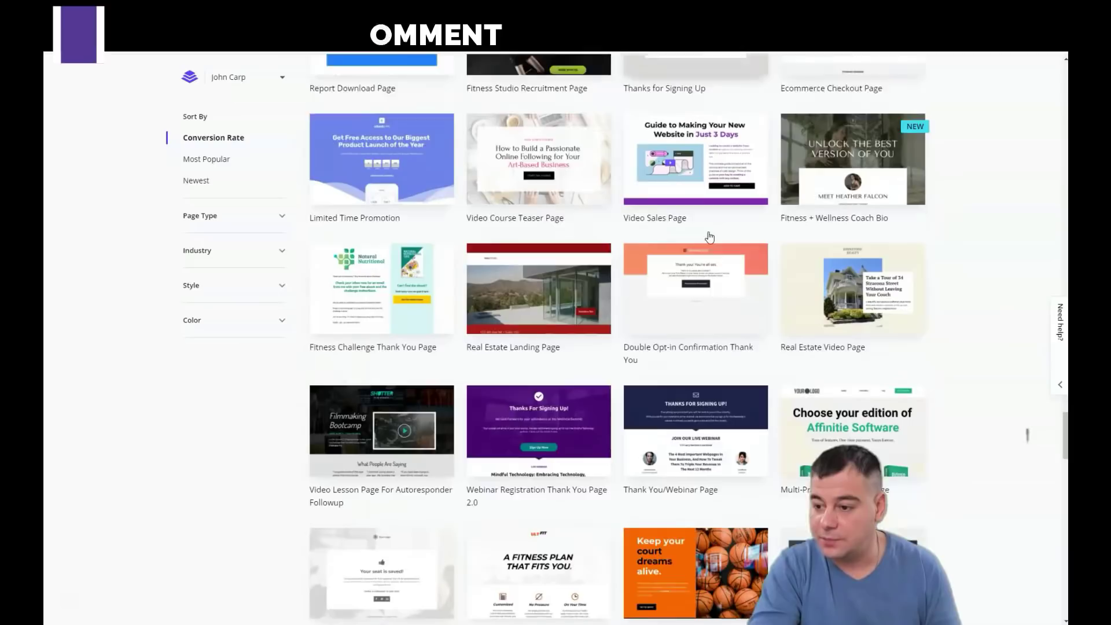
scroll(709, 237, down, 2)
scroll(708, 236, down, 3)
scroll(709, 236, down, 3)
scroll(708, 236, down, 2)
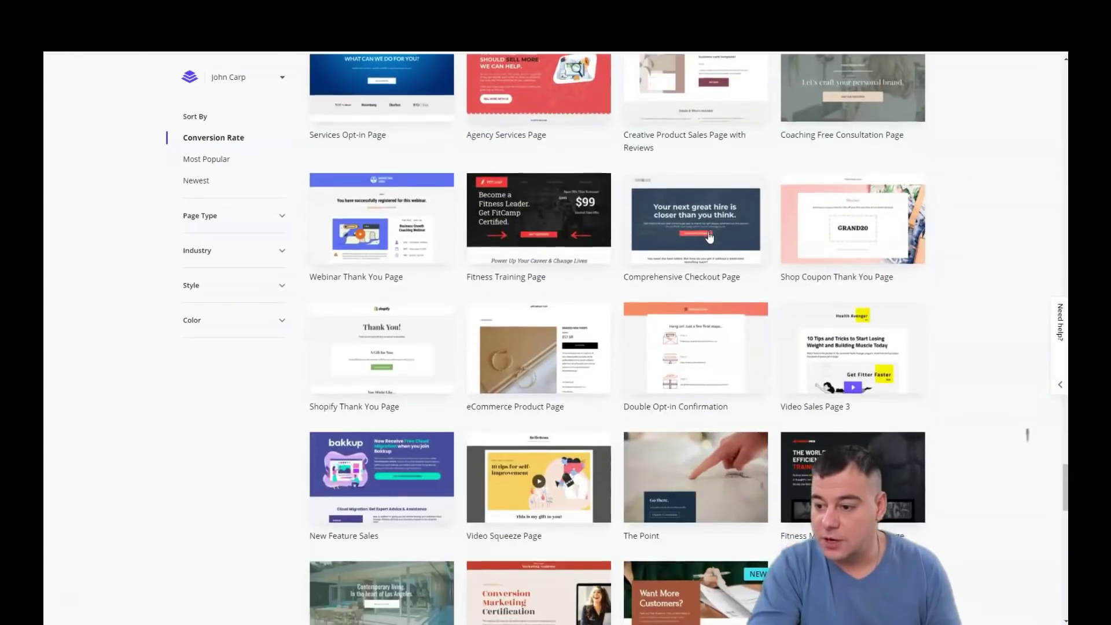
scroll(709, 236, down, 3)
scroll(708, 237, down, 2)
scroll(709, 236, down, 3)
scroll(709, 236, down, 2)
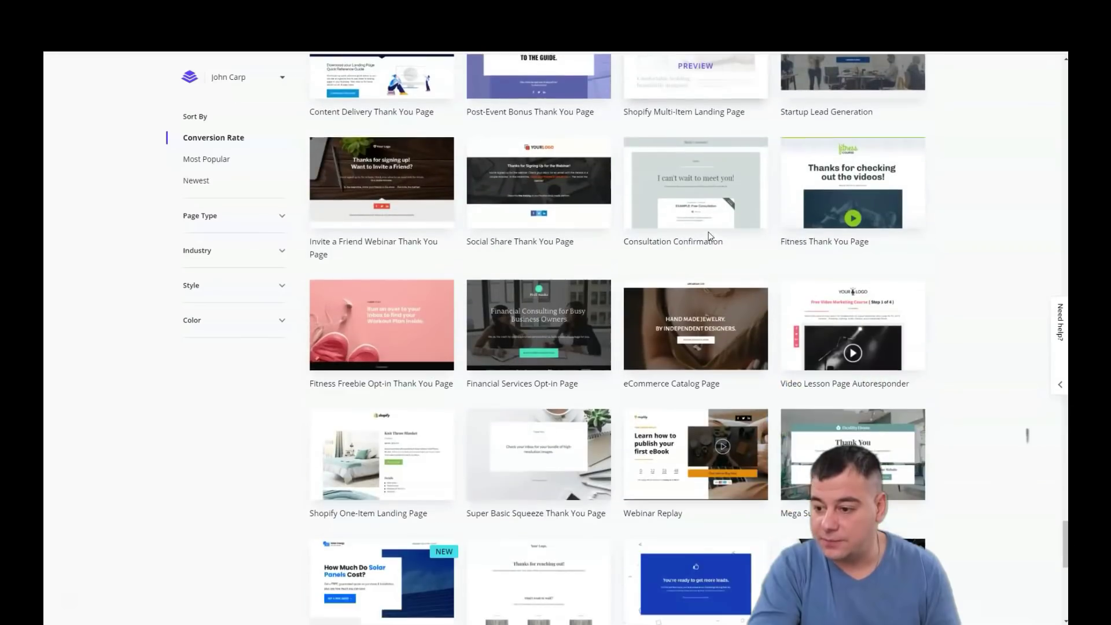
scroll(709, 235, down, 4)
scroll(709, 235, down, 3)
scroll(708, 235, down, 1)
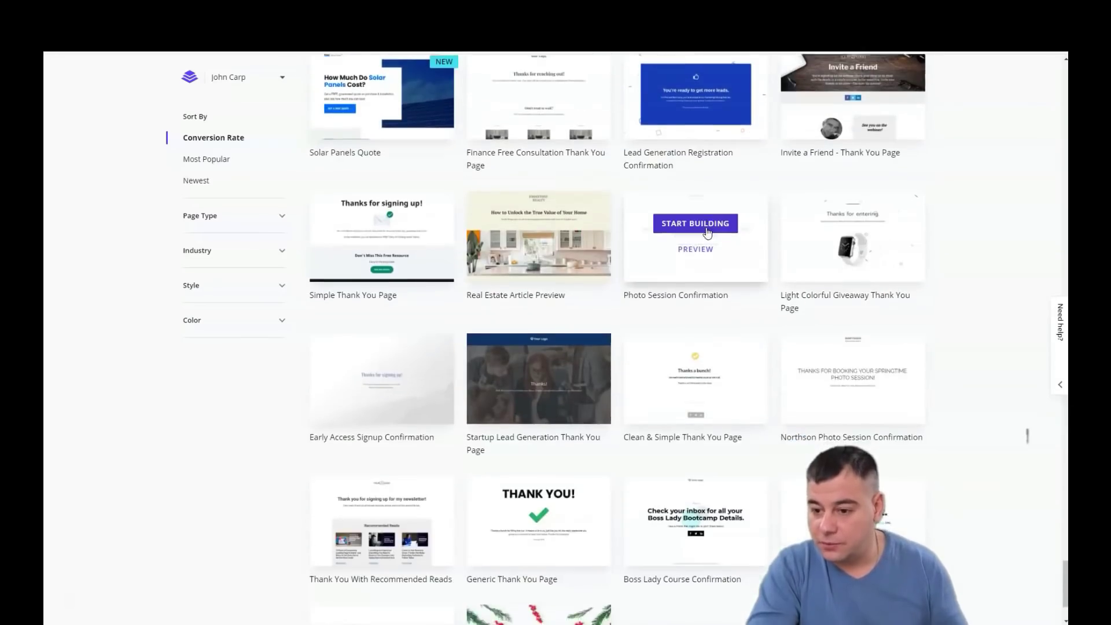
scroll(708, 232, up, 5)
scroll(683, 194, up, 5)
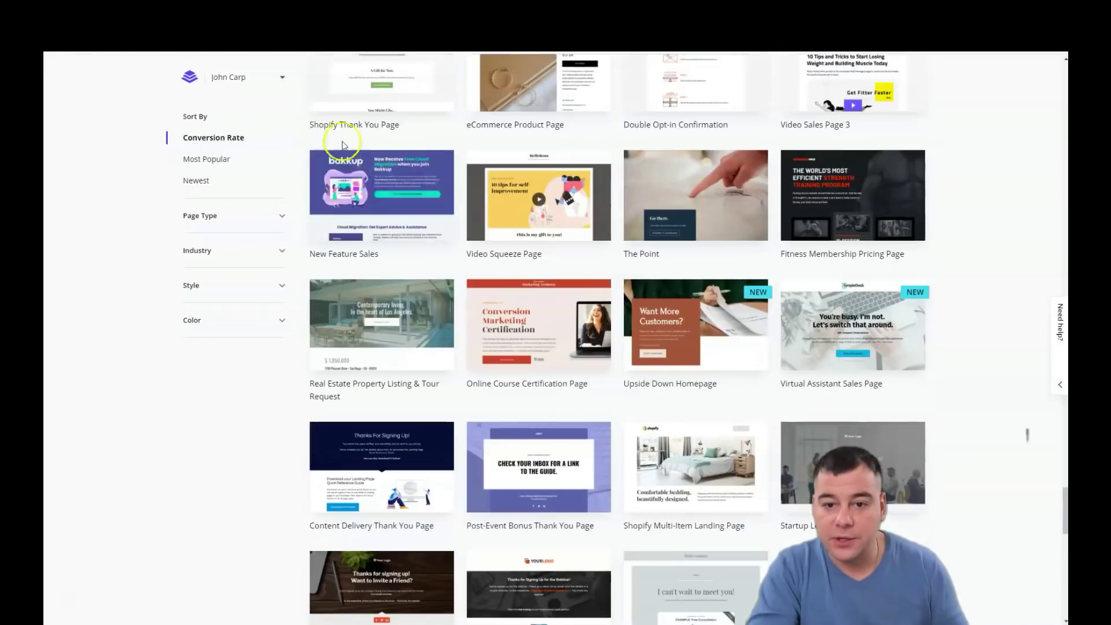
click(206, 160)
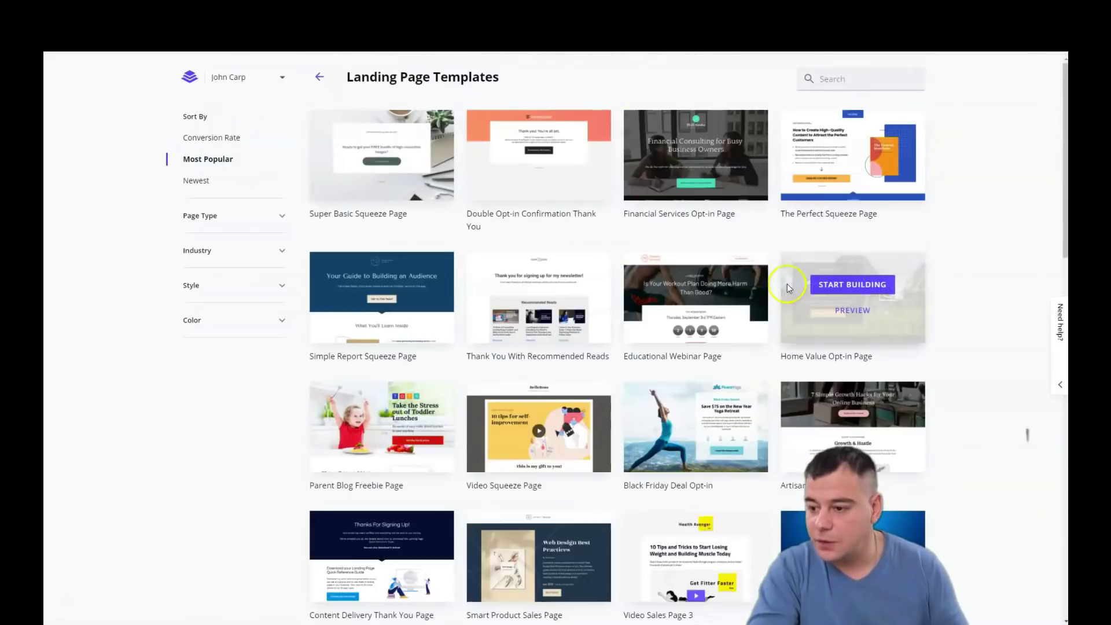
scroll(815, 217, down, 3)
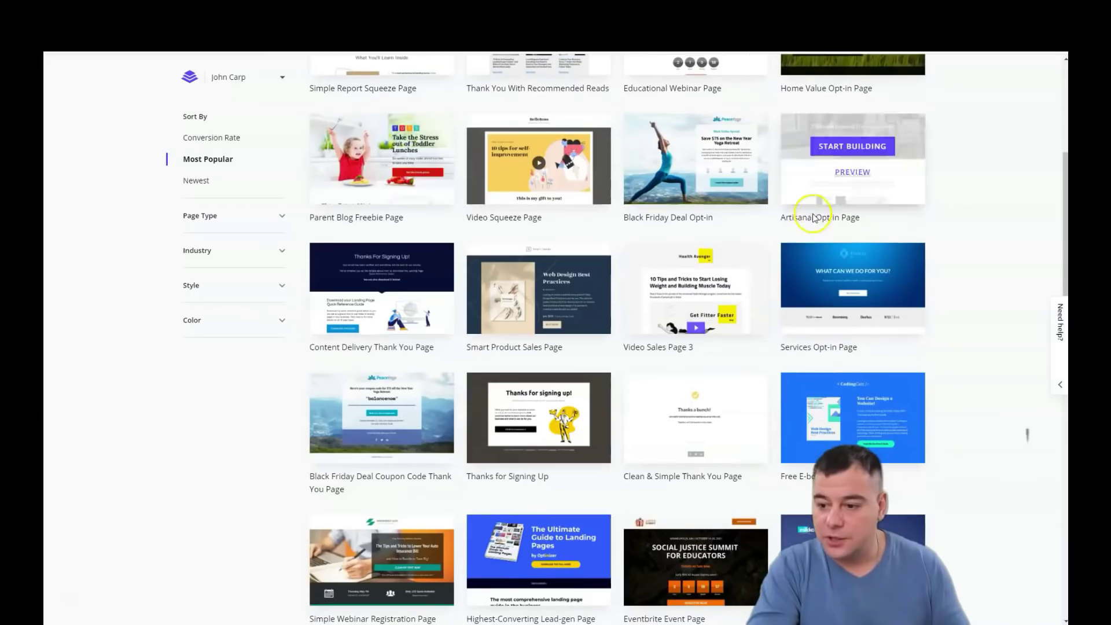
scroll(815, 218, down, 5)
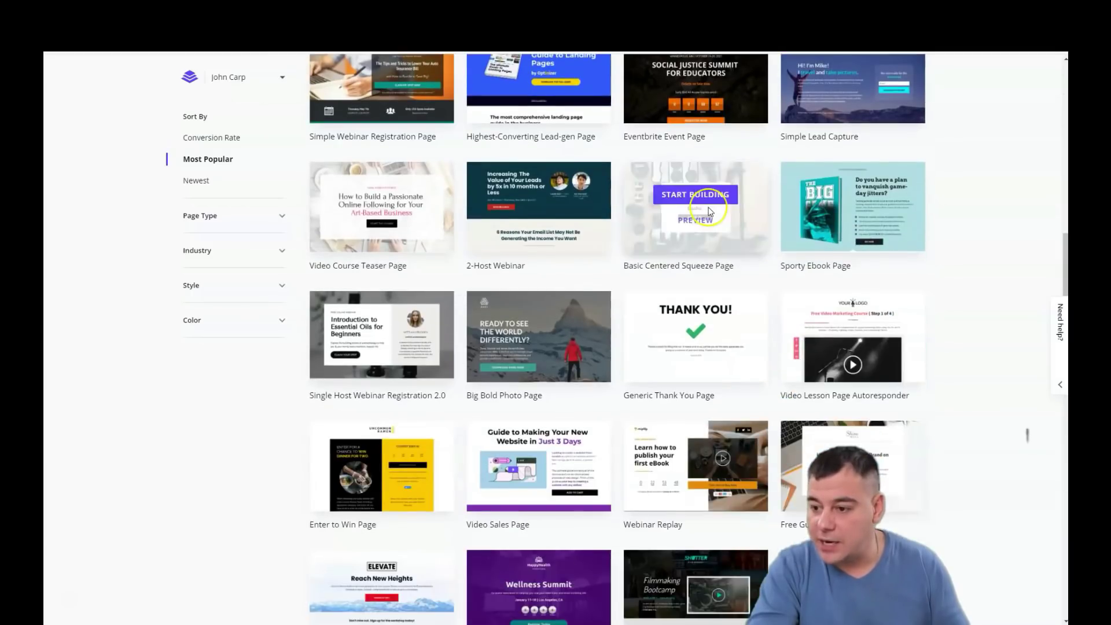
scroll(709, 211, down, 4)
scroll(708, 211, down, 4)
scroll(709, 210, down, 3)
scroll(709, 210, down, 3)
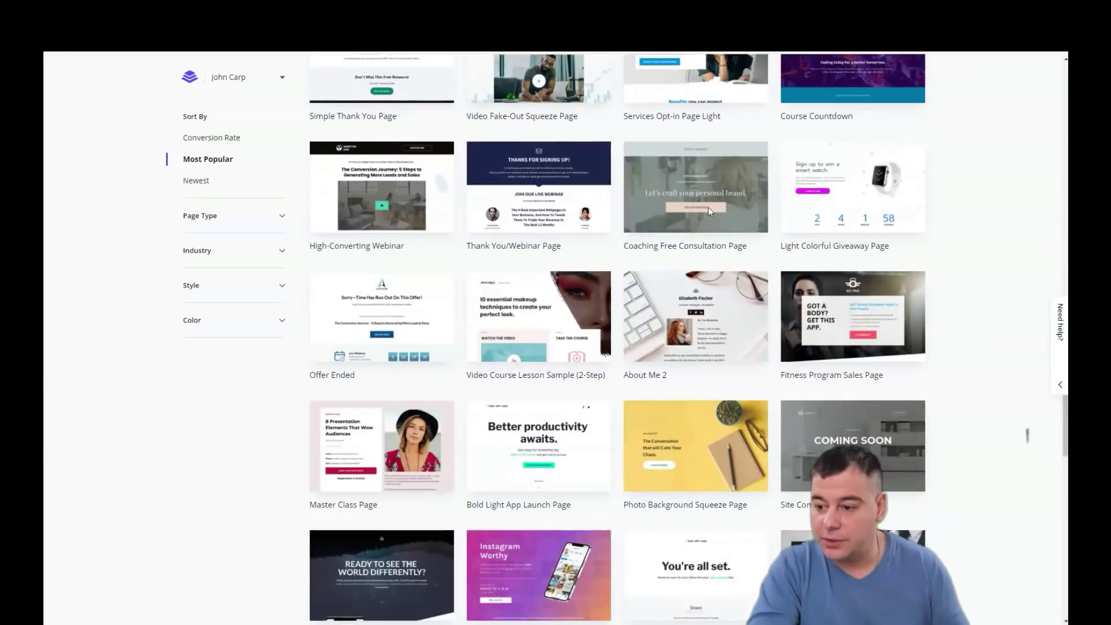
scroll(709, 208, down, 4)
scroll(708, 208, down, 3)
scroll(709, 207, down, 3)
scroll(708, 208, down, 3)
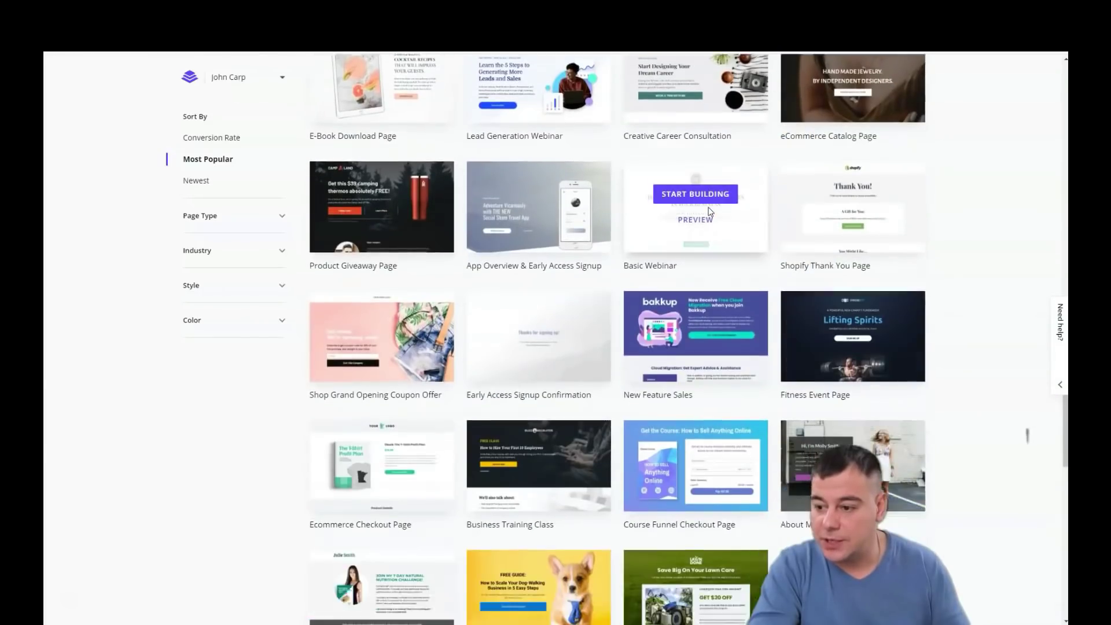
scroll(708, 210, down, 3)
scroll(709, 210, down, 4)
scroll(709, 210, down, 4)
scroll(709, 210, down, 2)
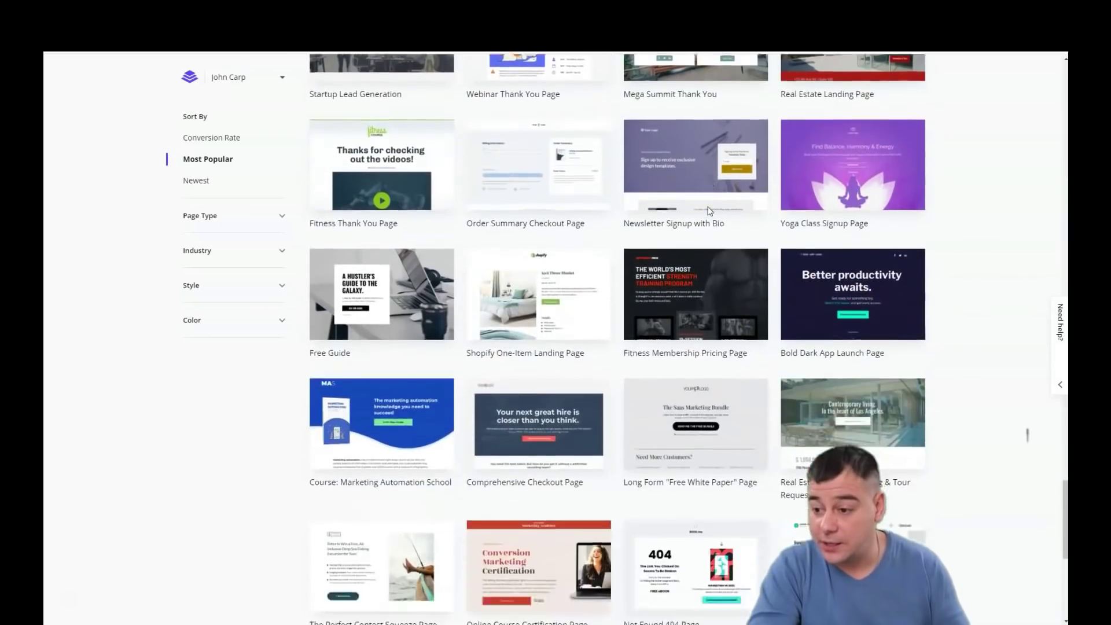
scroll(709, 210, down, 4)
scroll(709, 210, down, 3)
scroll(709, 210, down, 3)
scroll(709, 211, down, 2)
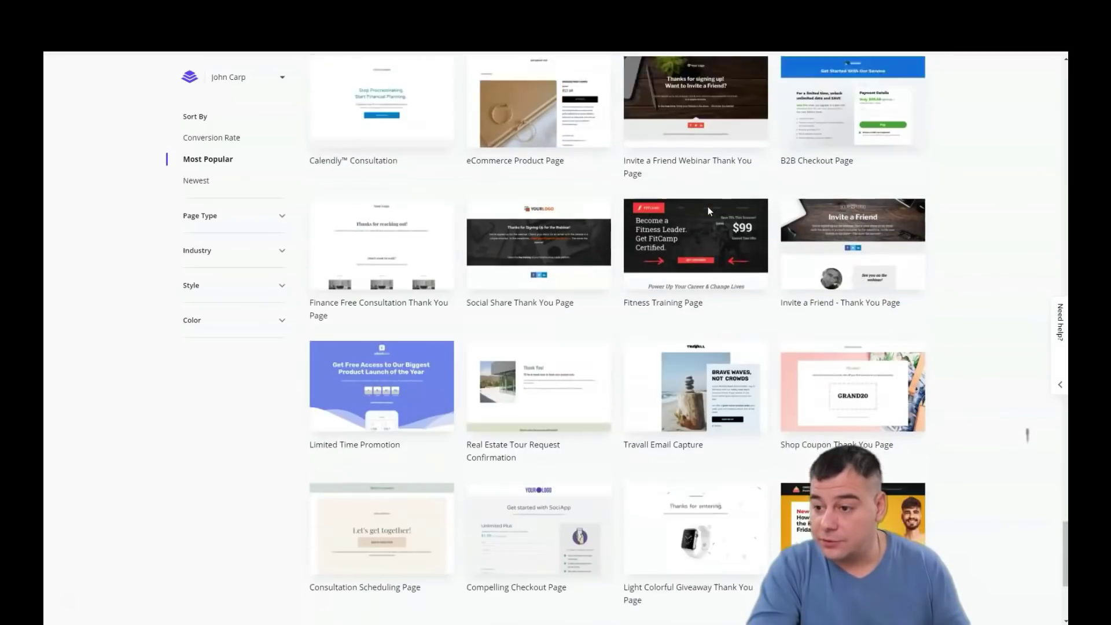
scroll(708, 206, down, 3)
scroll(707, 207, down, 3)
scroll(708, 207, down, 3)
scroll(708, 207, down, 2)
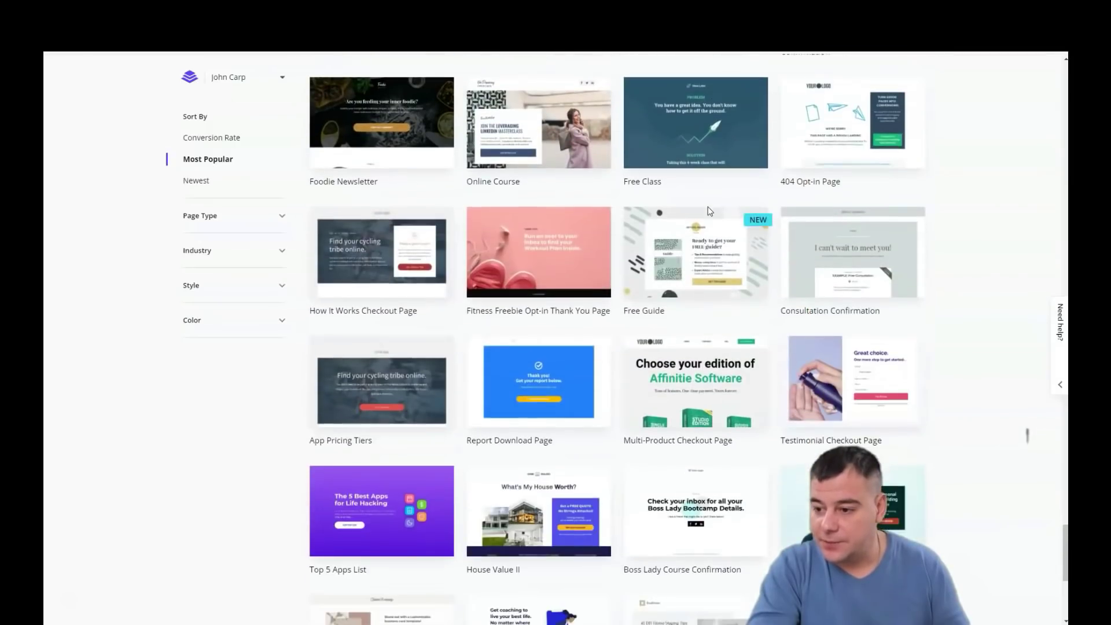
scroll(708, 207, down, 3)
scroll(707, 206, down, 2)
scroll(708, 206, down, 2)
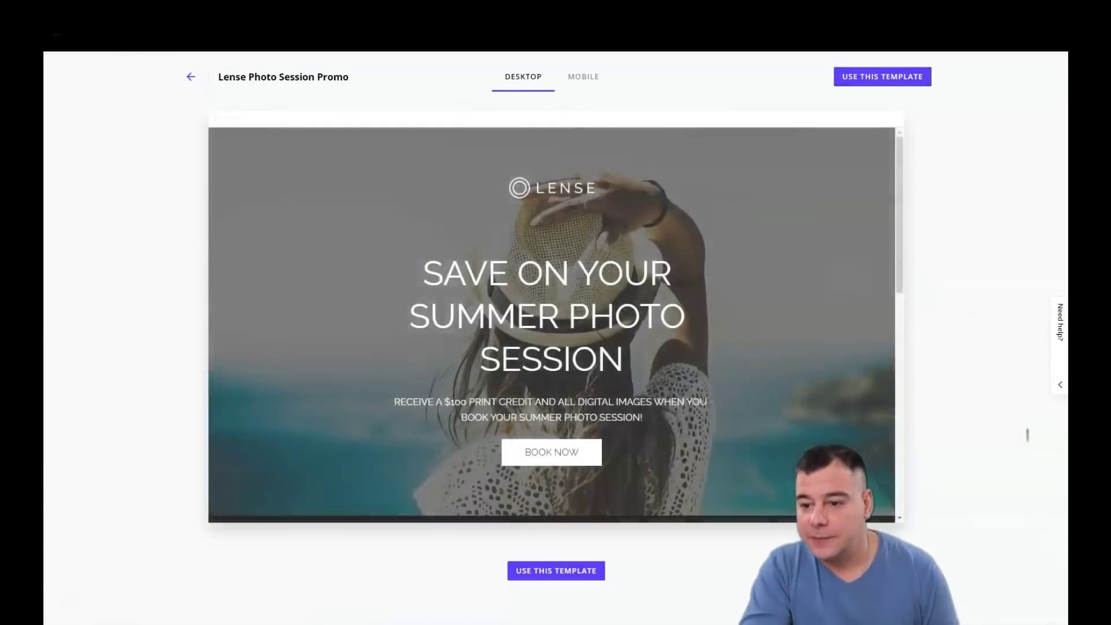
scroll(574, 269, down, 4)
scroll(574, 269, down, 4)
scroll(574, 269, down, 3)
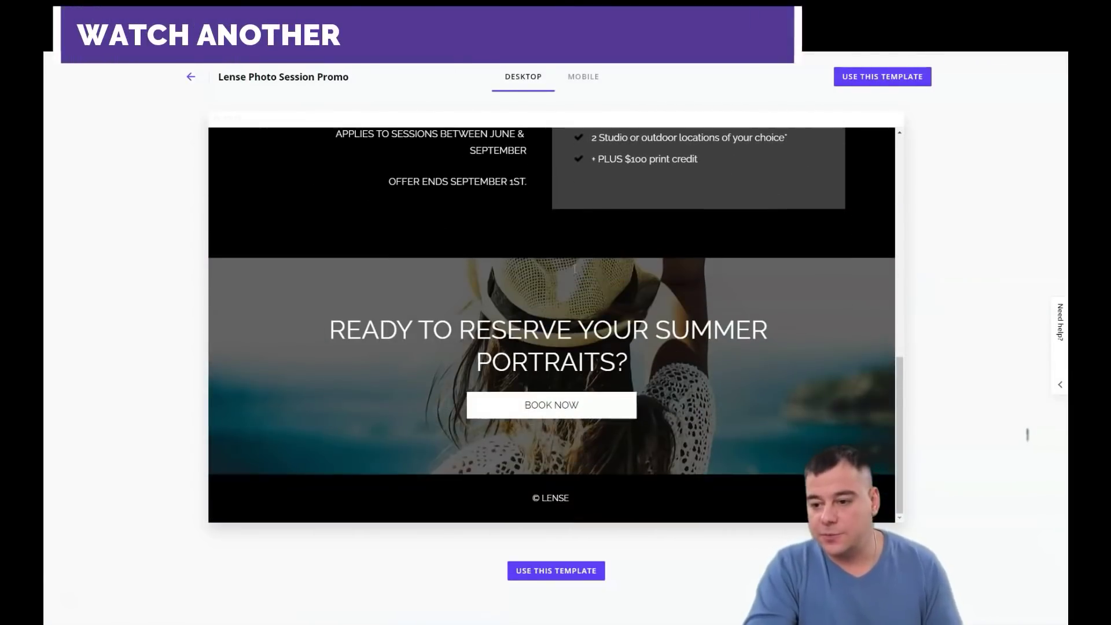
scroll(568, 288, up, 5)
scroll(568, 287, up, 5)
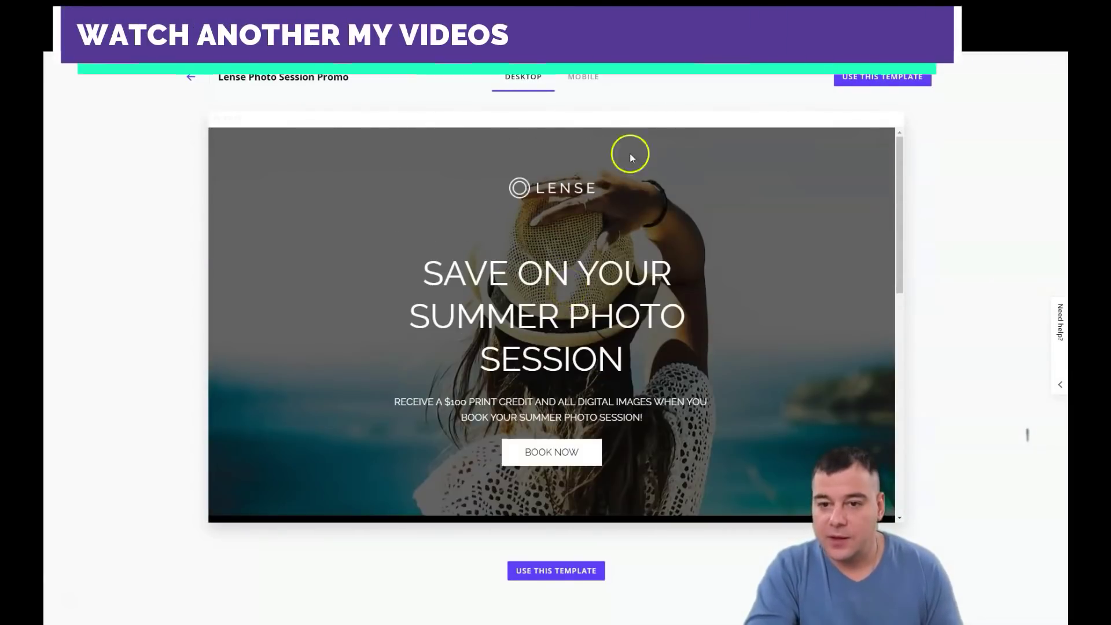
Use the Lense Photo Session Promo template for the new page.
click(549, 571)
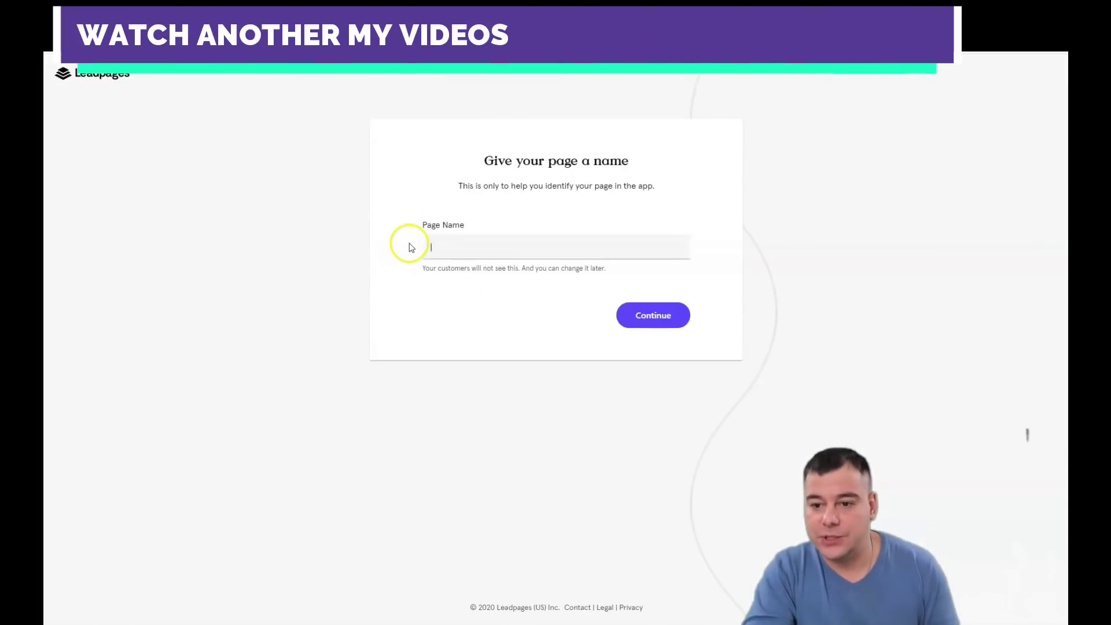
Enter 'Wedding photo' as the page name and confirm it.
click(459, 248)
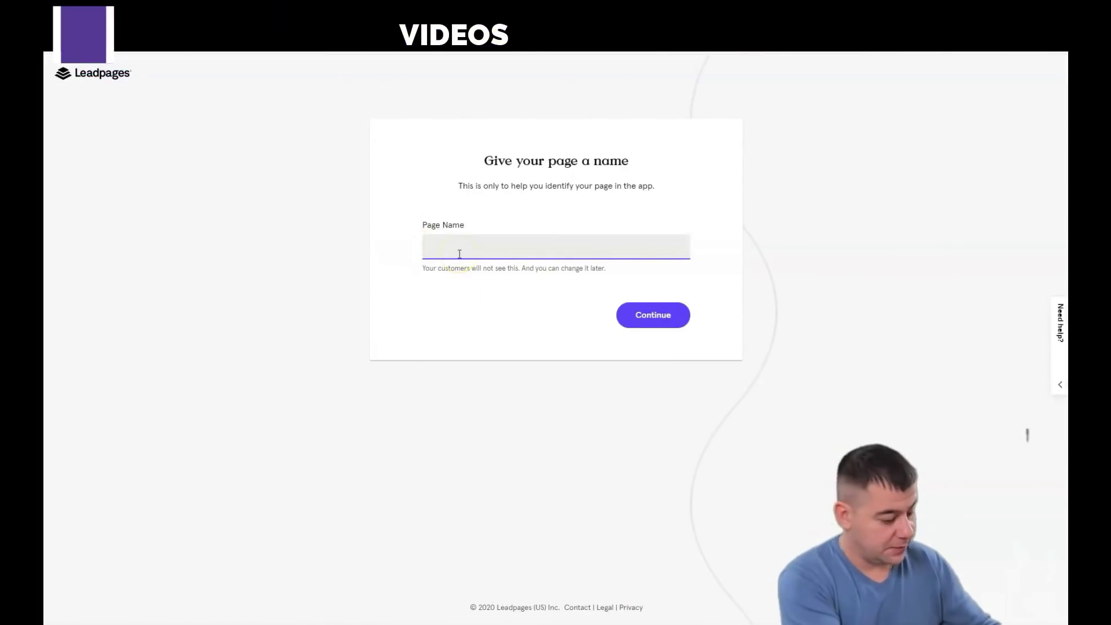
text(Weddin)
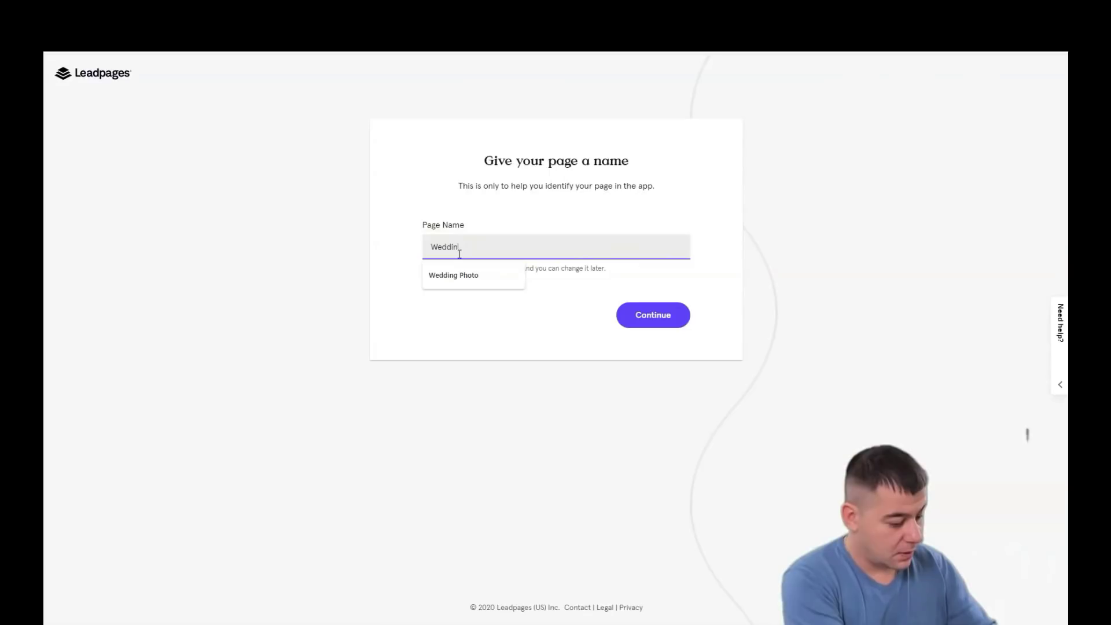
text(g ph)
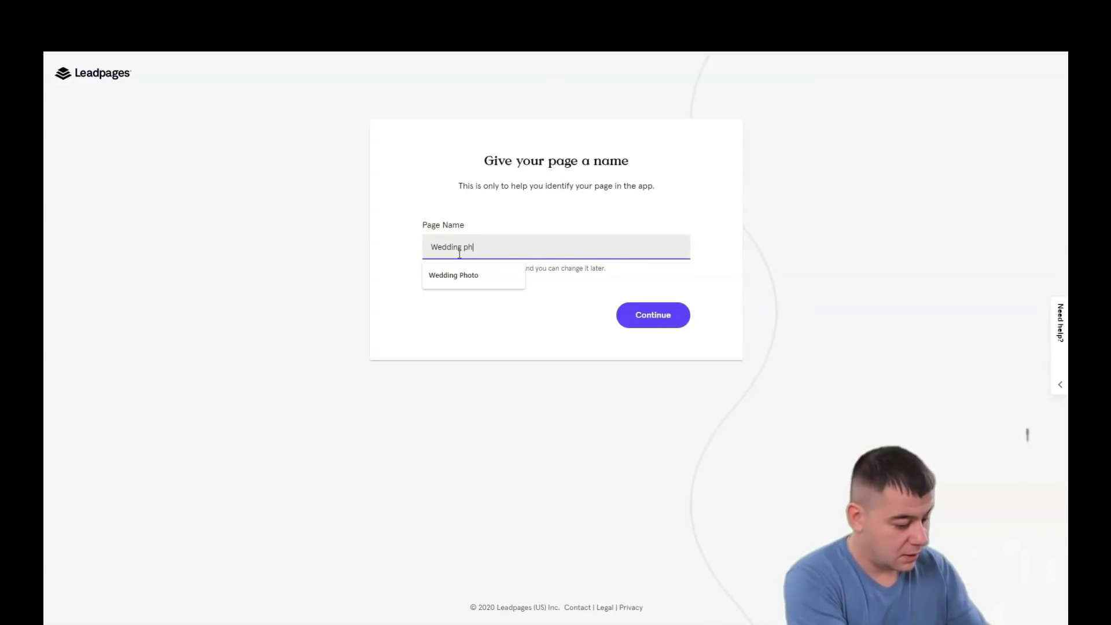
text(oto)
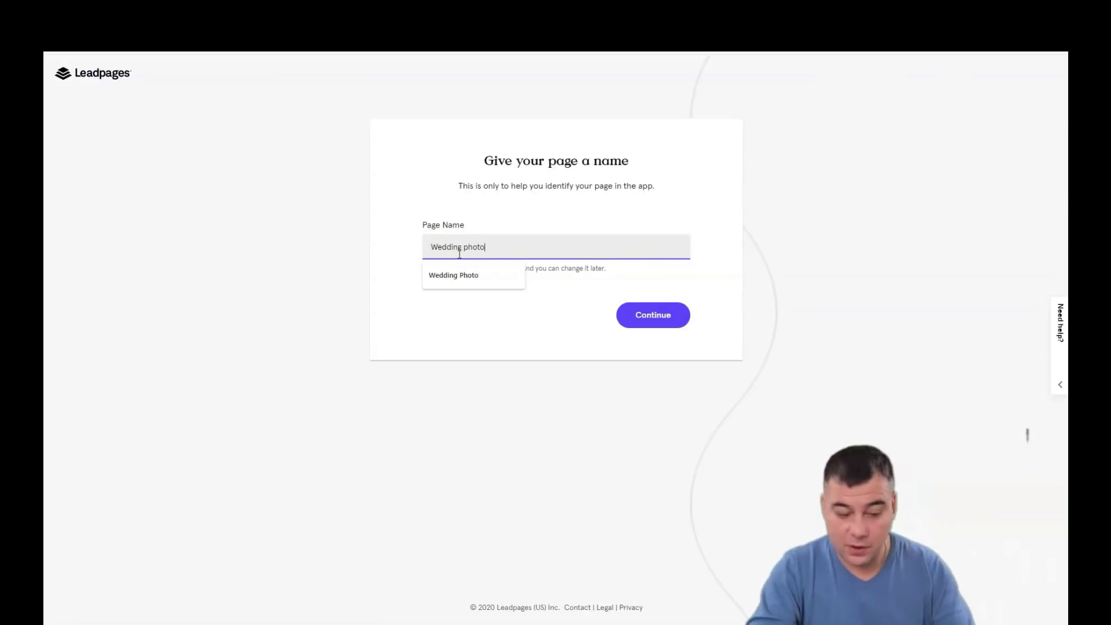
key(Return)
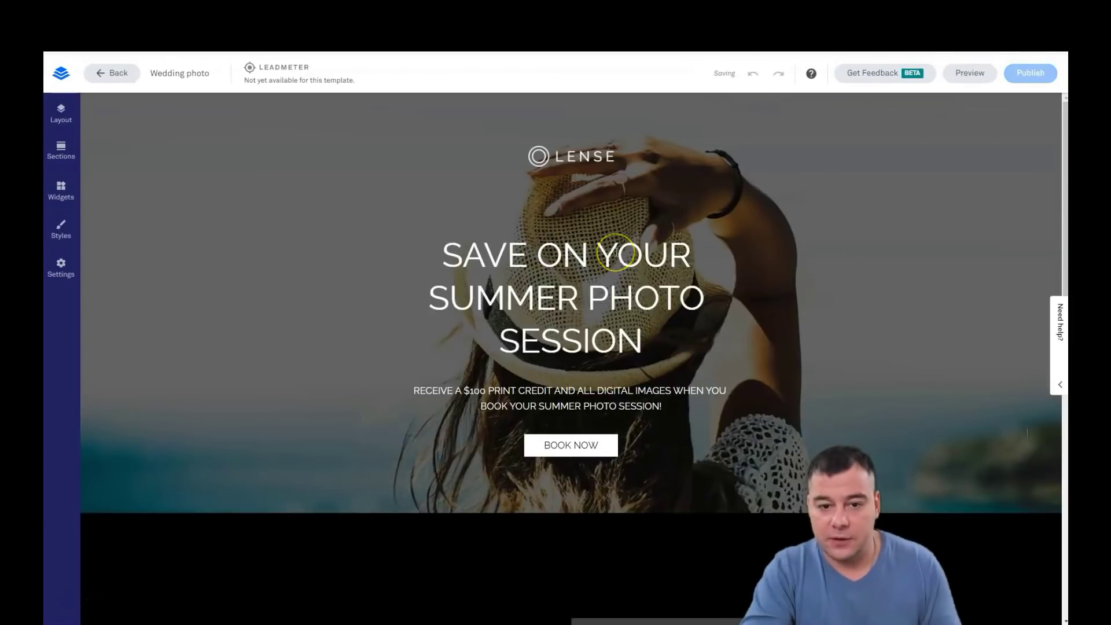
scroll(610, 255, down, 4)
scroll(611, 254, down, 4)
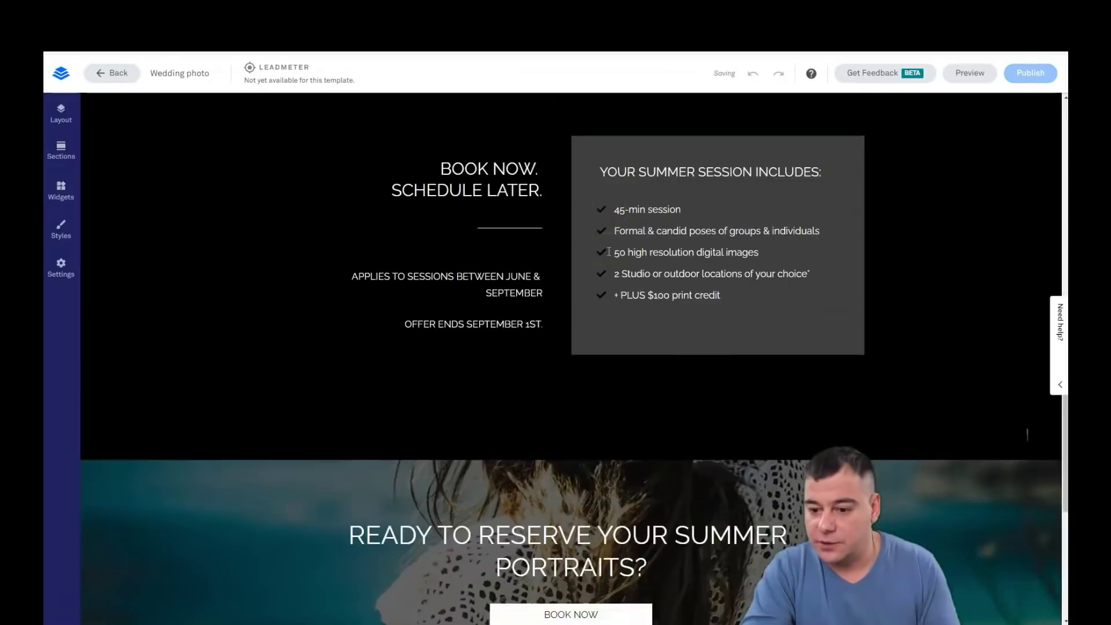
scroll(611, 255, down, 4)
scroll(611, 286, up, 4)
scroll(599, 260, up, 5)
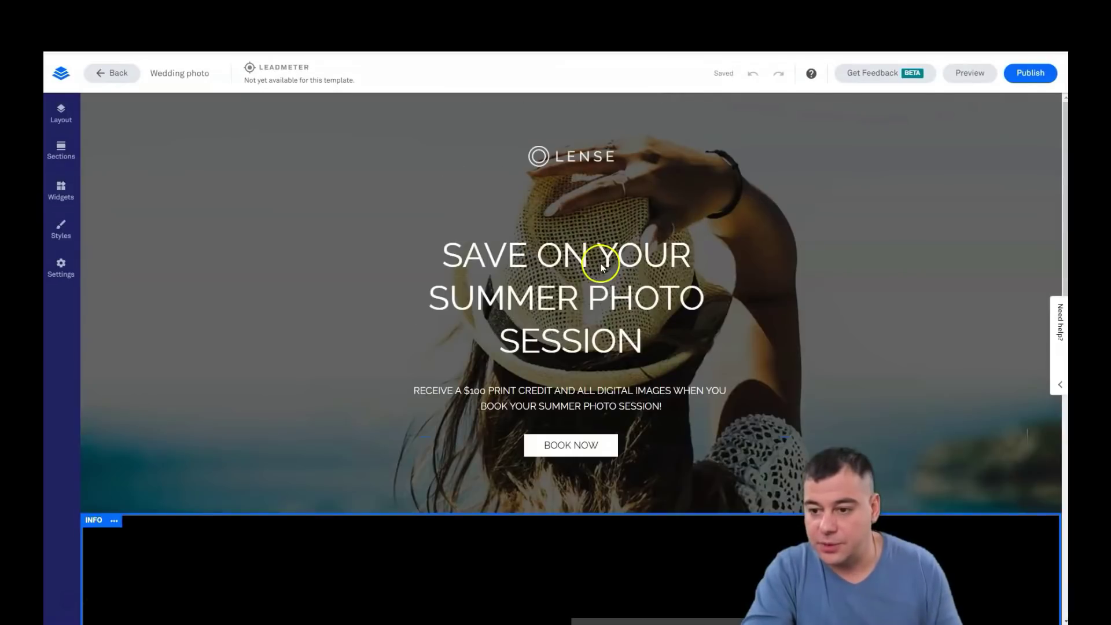
scroll(584, 213, down, 5)
scroll(584, 213, down, 5)
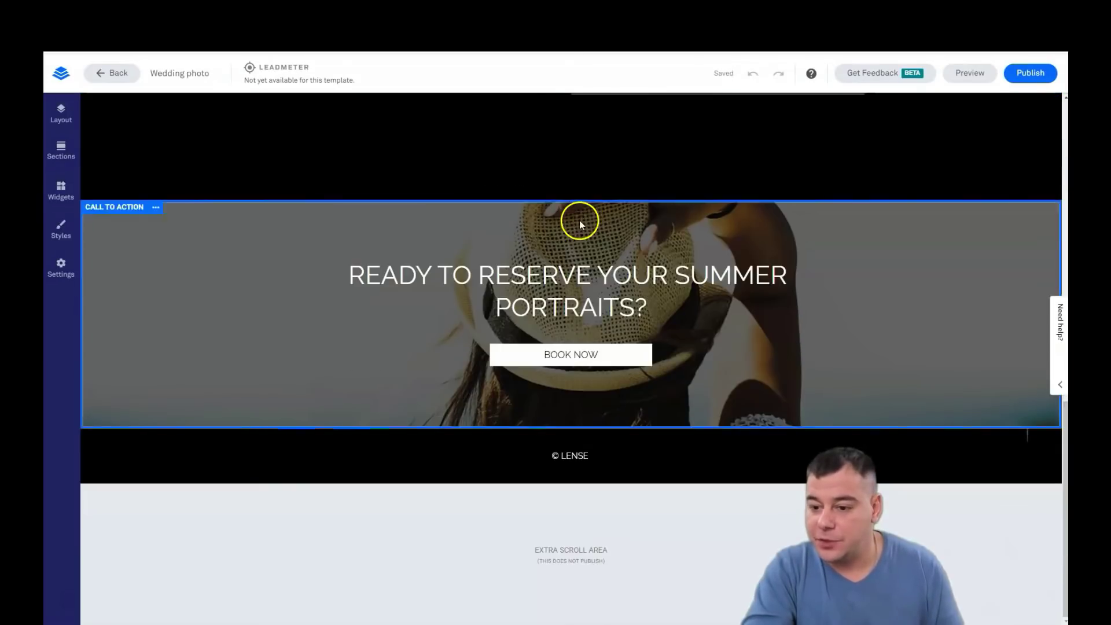
scroll(579, 220, up, 8)
scroll(579, 225, down, 5)
scroll(579, 225, down, 5)
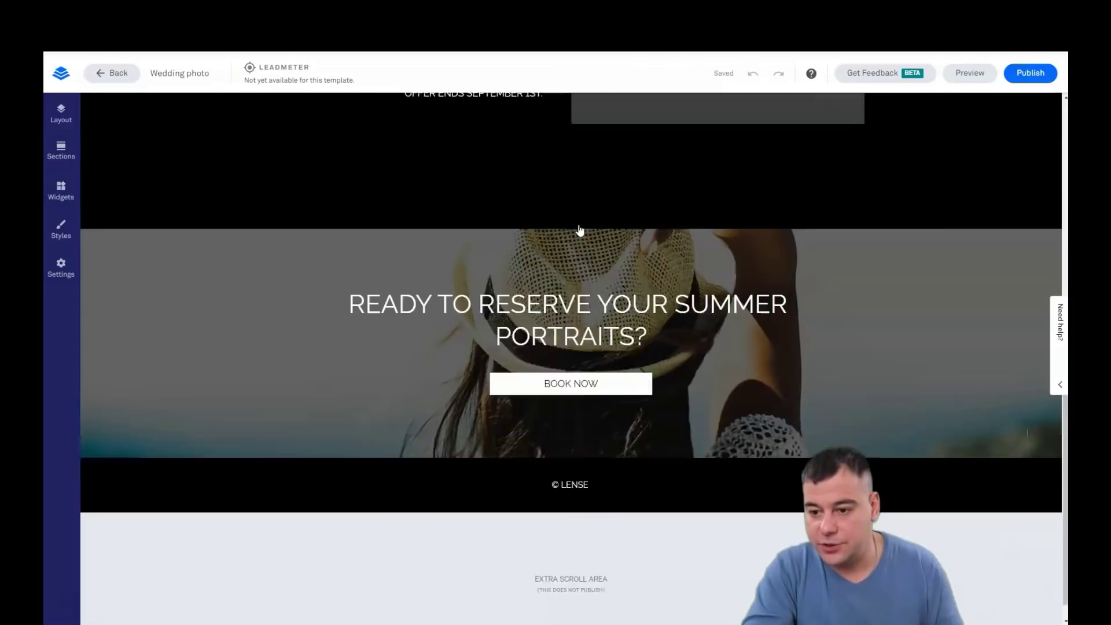
scroll(578, 225, up, 1)
scroll(580, 231, up, 6)
scroll(581, 230, up, 5)
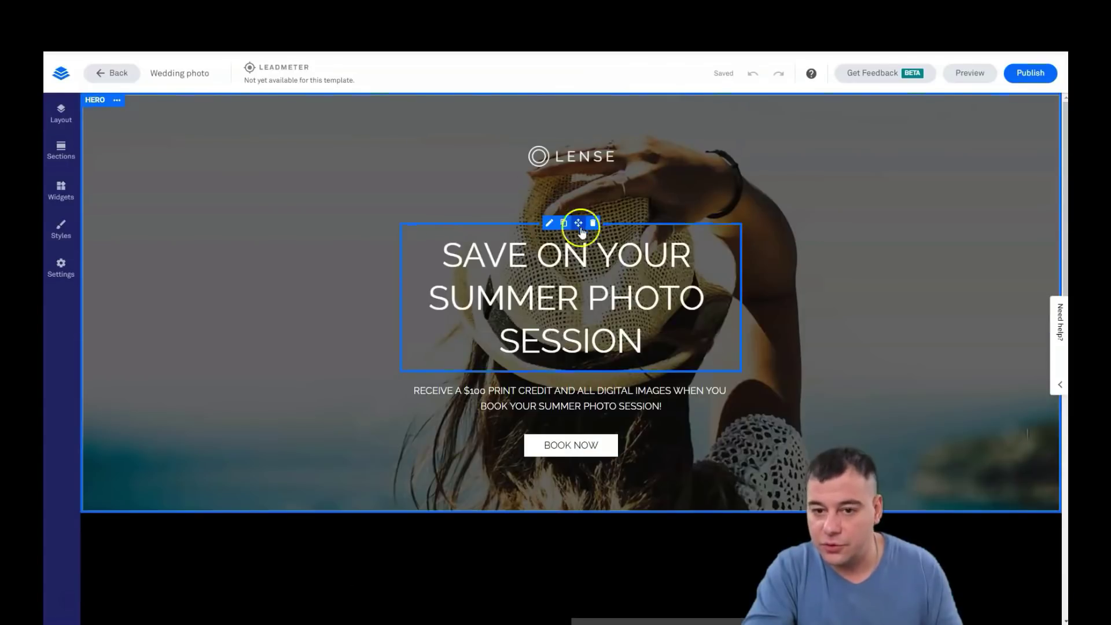
scroll(631, 197, down, 5)
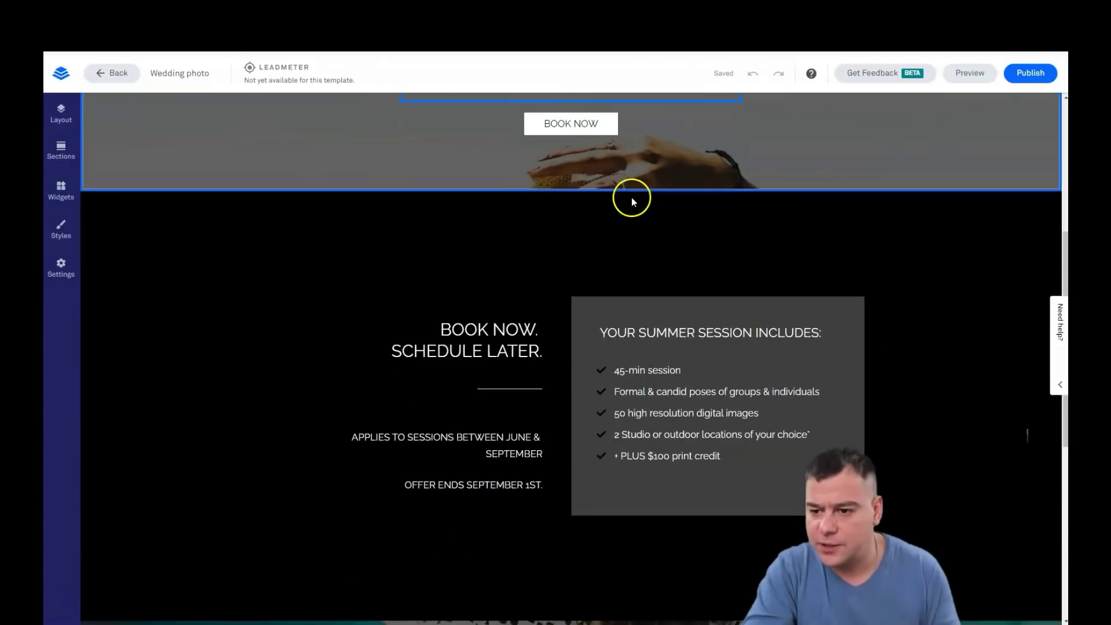
scroll(631, 197, down, 5)
scroll(632, 197, down, 3)
scroll(613, 257, up, 10)
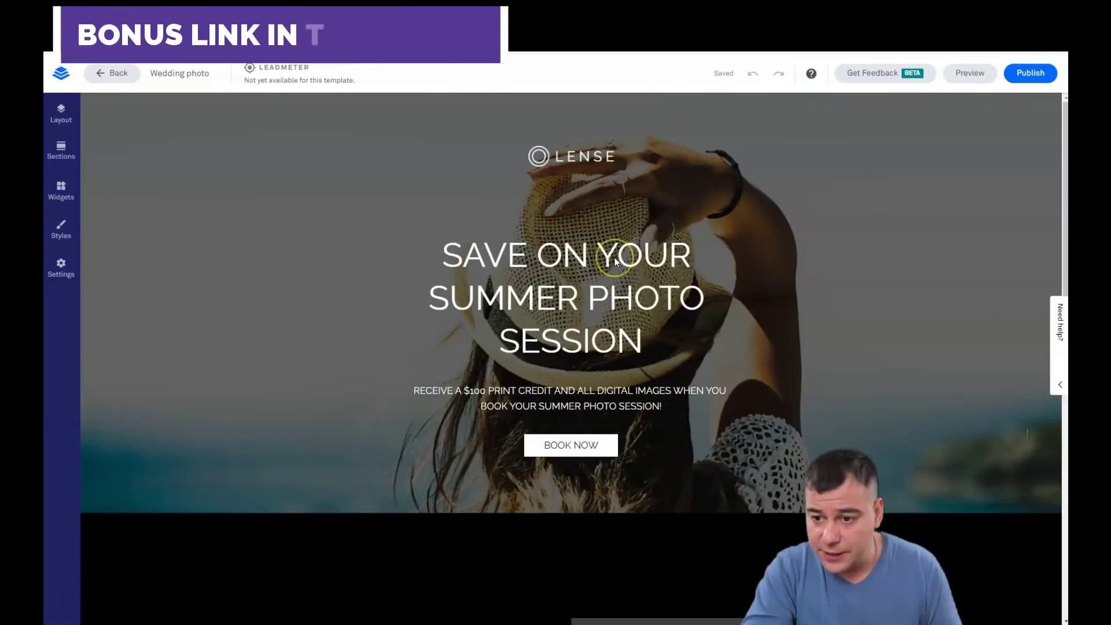
mouse_move(571, 297)
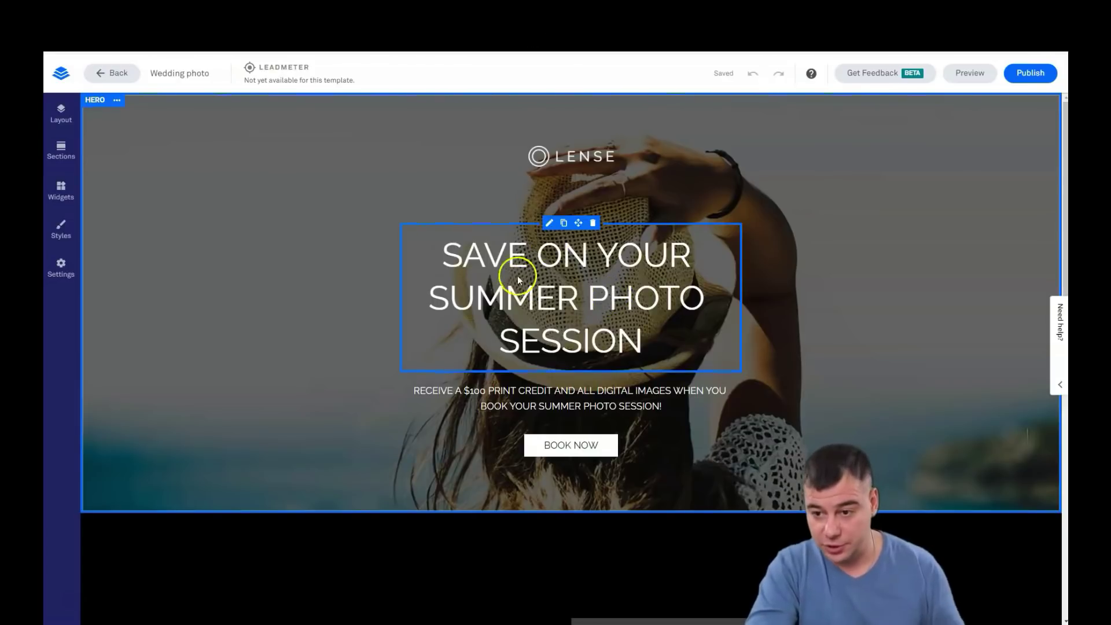
Show the Page Layout list with the Hero, Info, Call to Action and Footer sections.
click(61, 121)
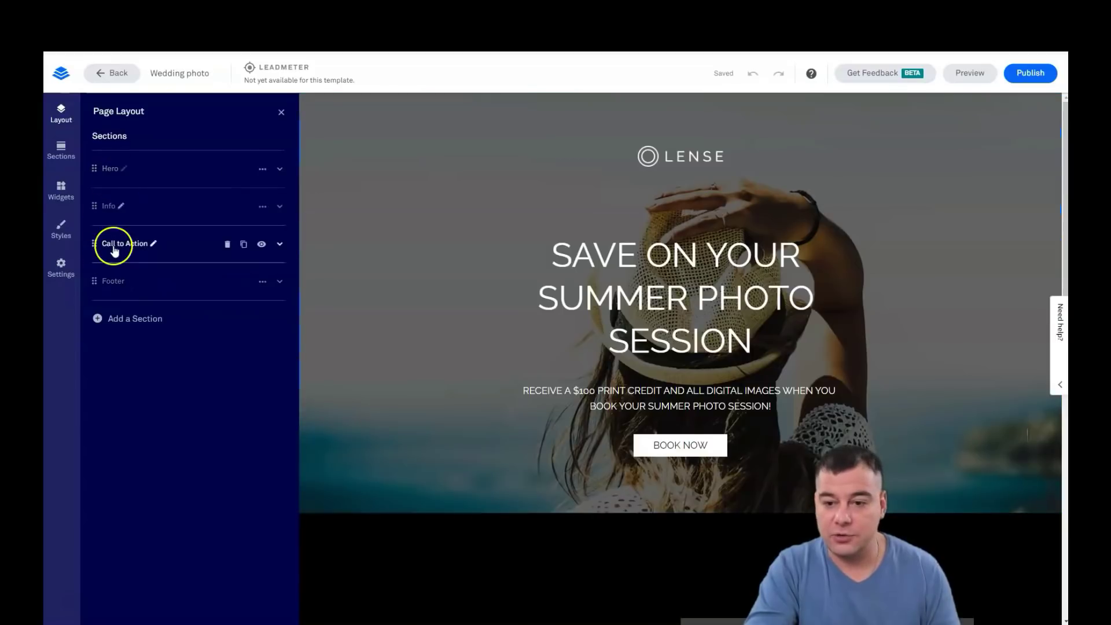
drag(94, 208, 92, 168)
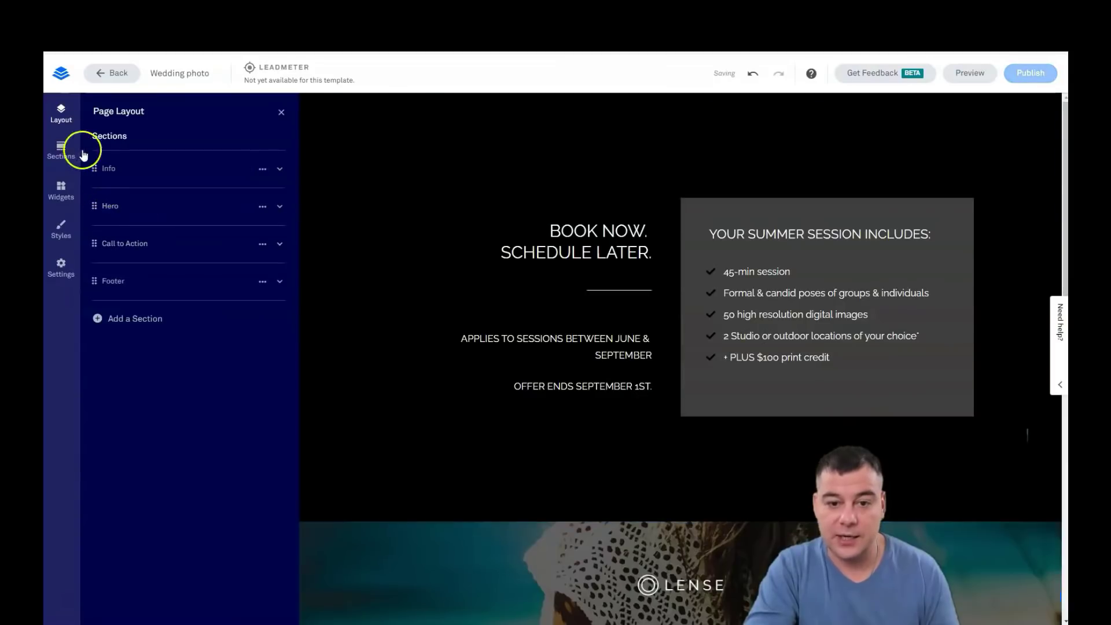
drag(94, 169, 102, 251)
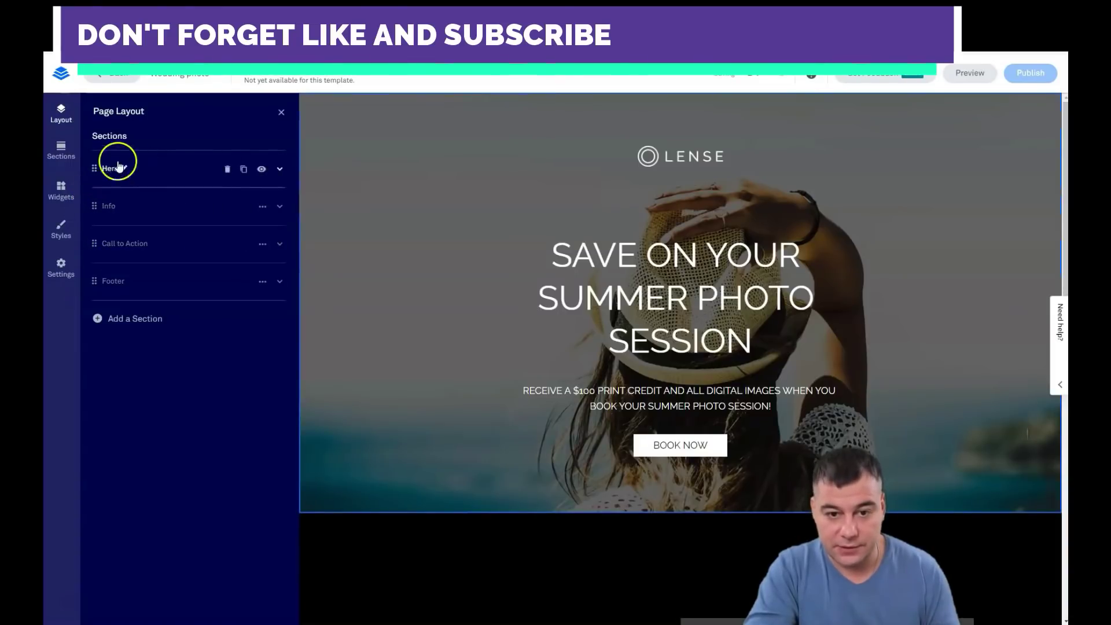
Add a dark Logos section template above the call to action.
click(61, 150)
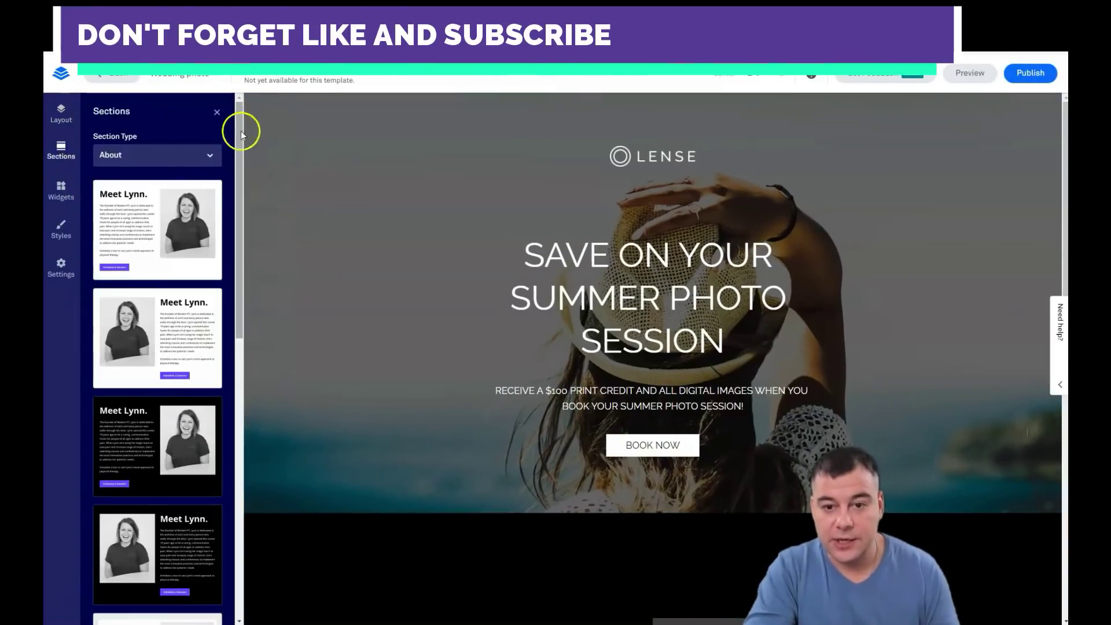
click(213, 159)
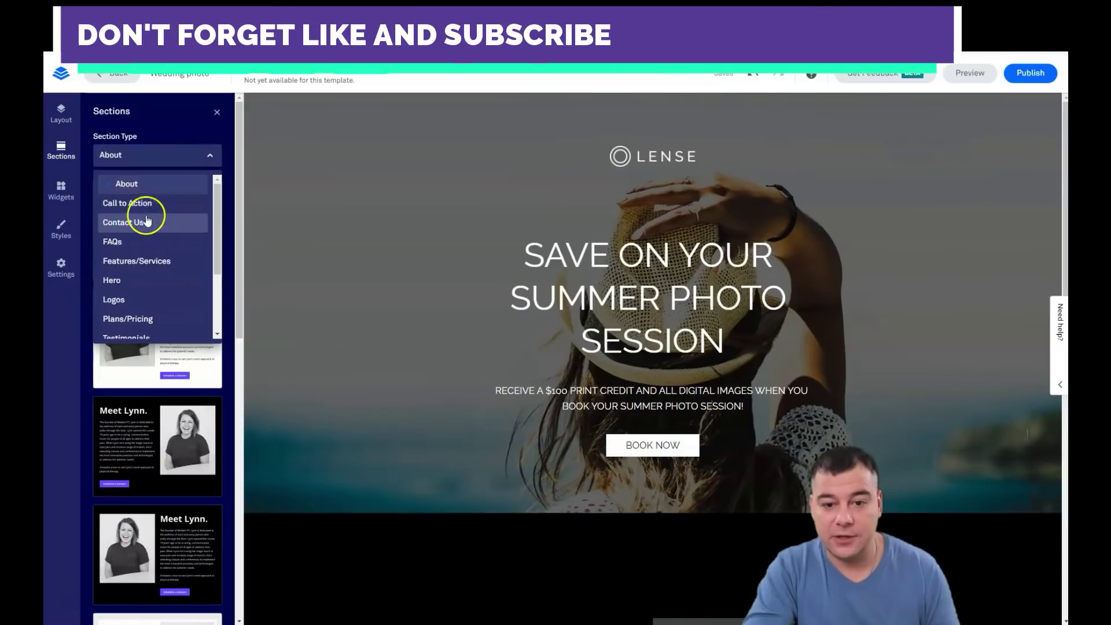
scroll(146, 209, down, 1)
scroll(146, 224, down, 2)
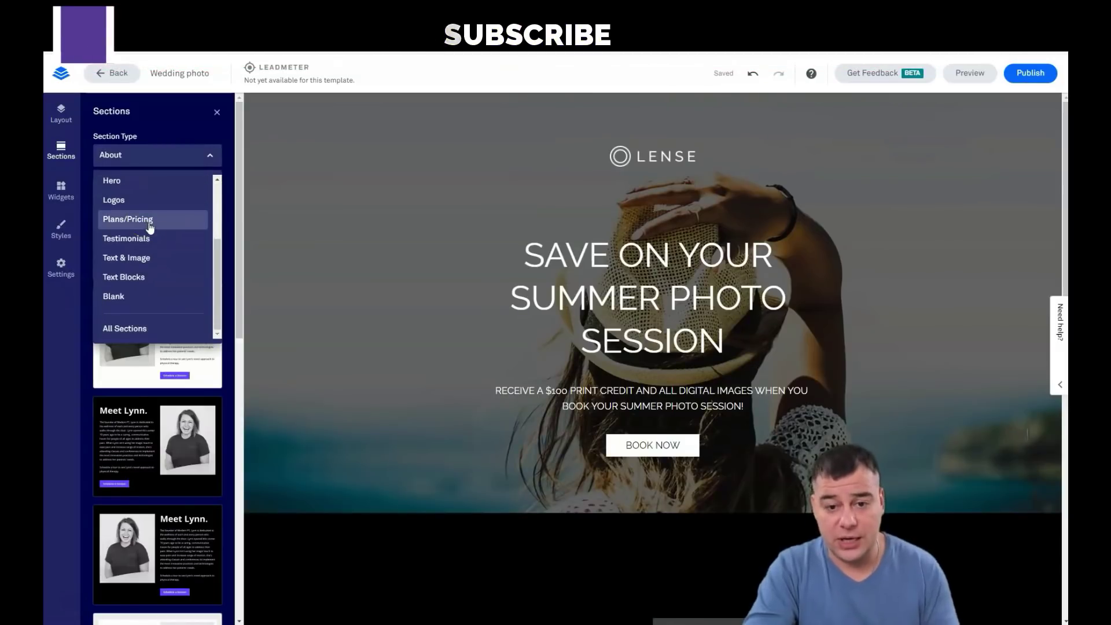
click(135, 211)
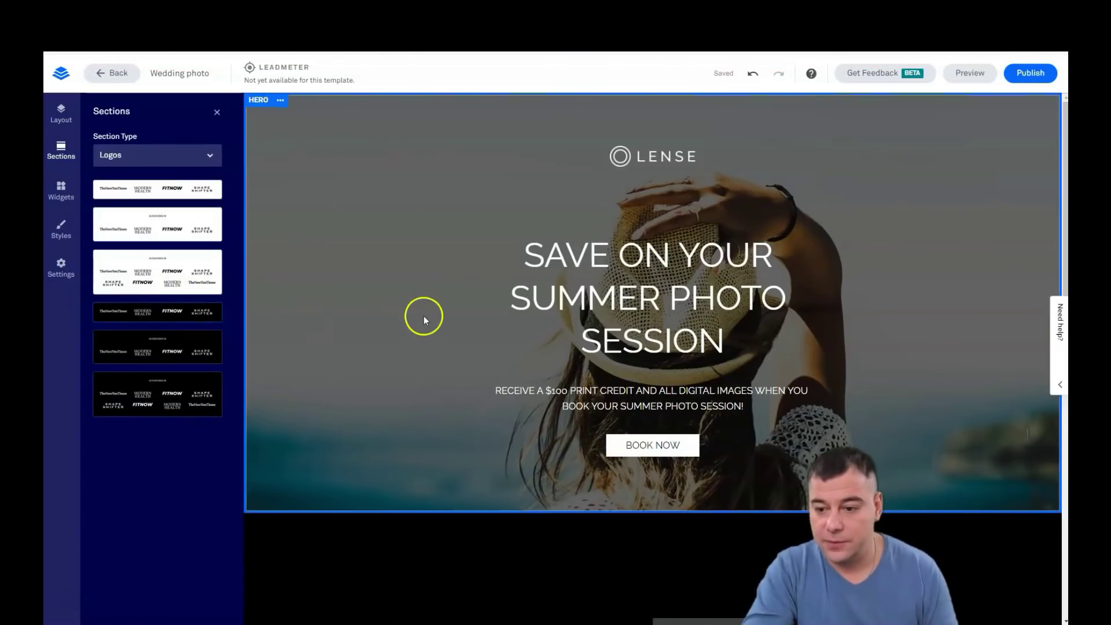
scroll(584, 256, down, 10)
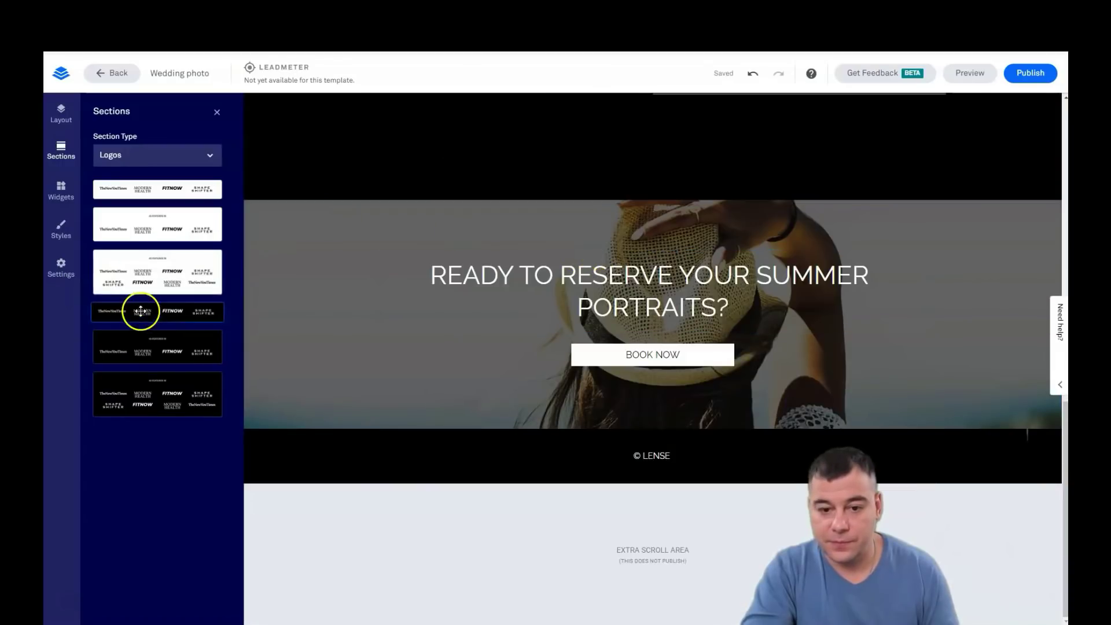
drag(140, 312, 640, 501)
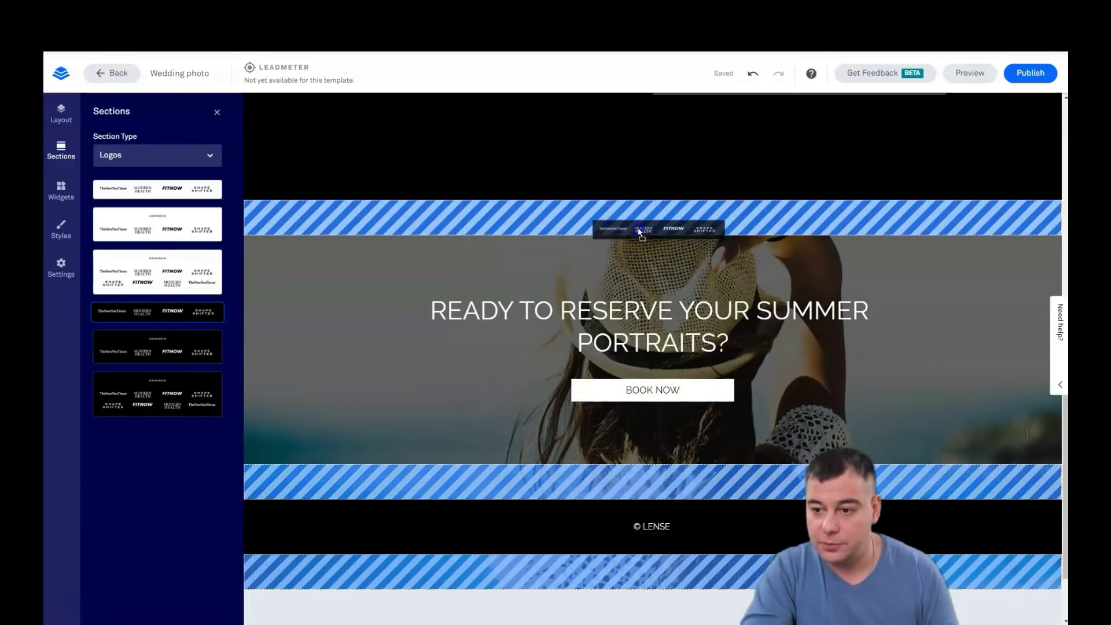
mouse_move(639, 500)
mouse_down()
mouse_move(603, 504)
mouse_move(602, 218)
mouse_up()
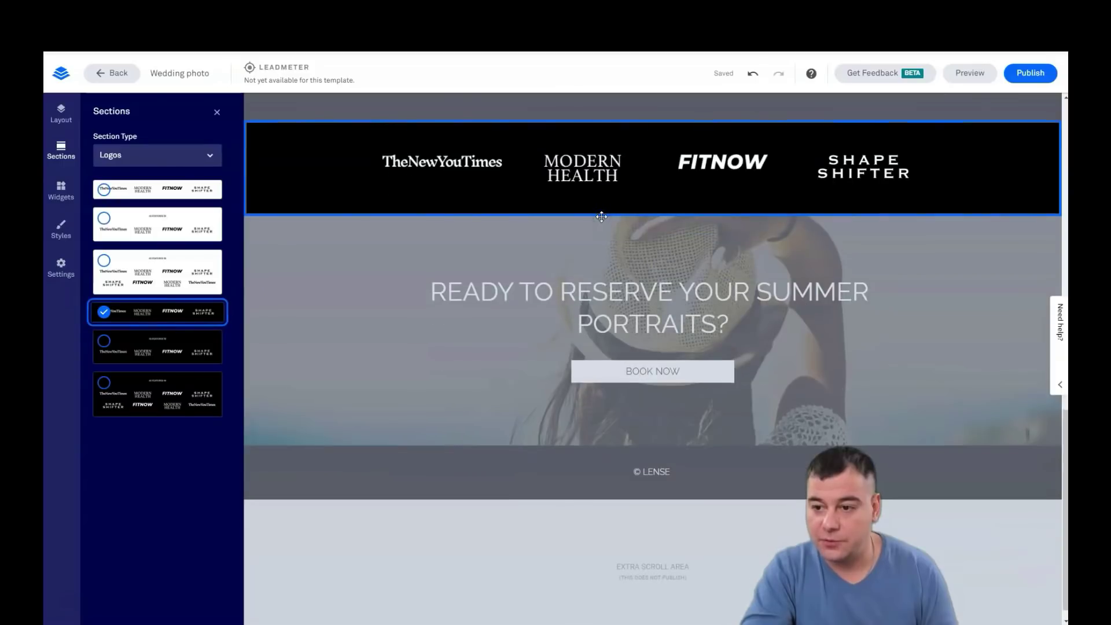
scroll(666, 263, up, 3)
scroll(682, 295, down, 3)
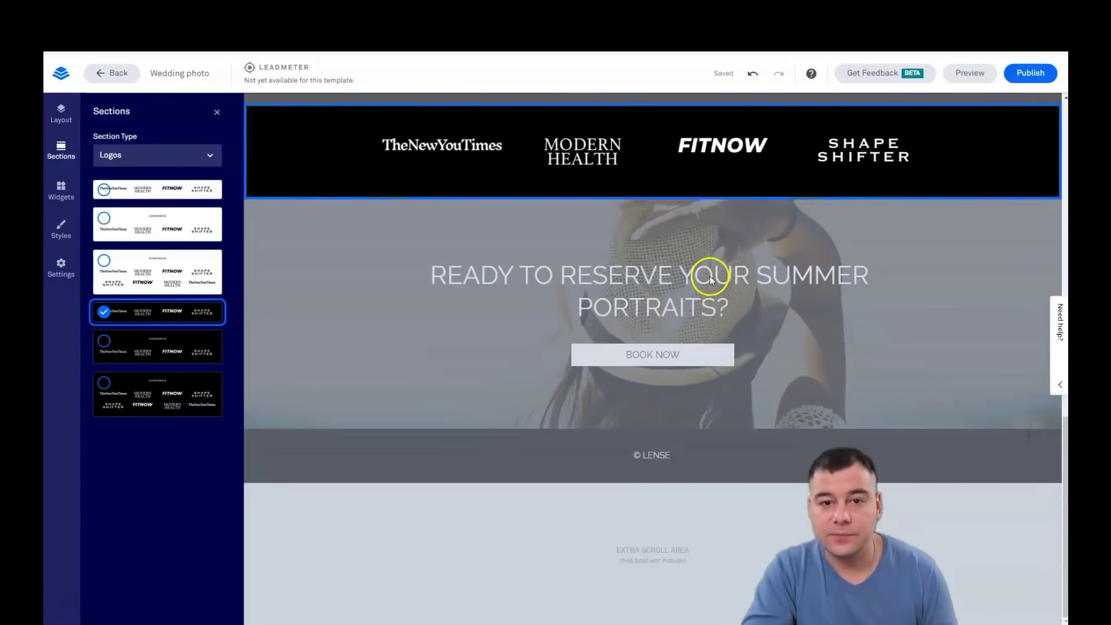
scroll(641, 250, up, 4)
scroll(691, 263, up, 1)
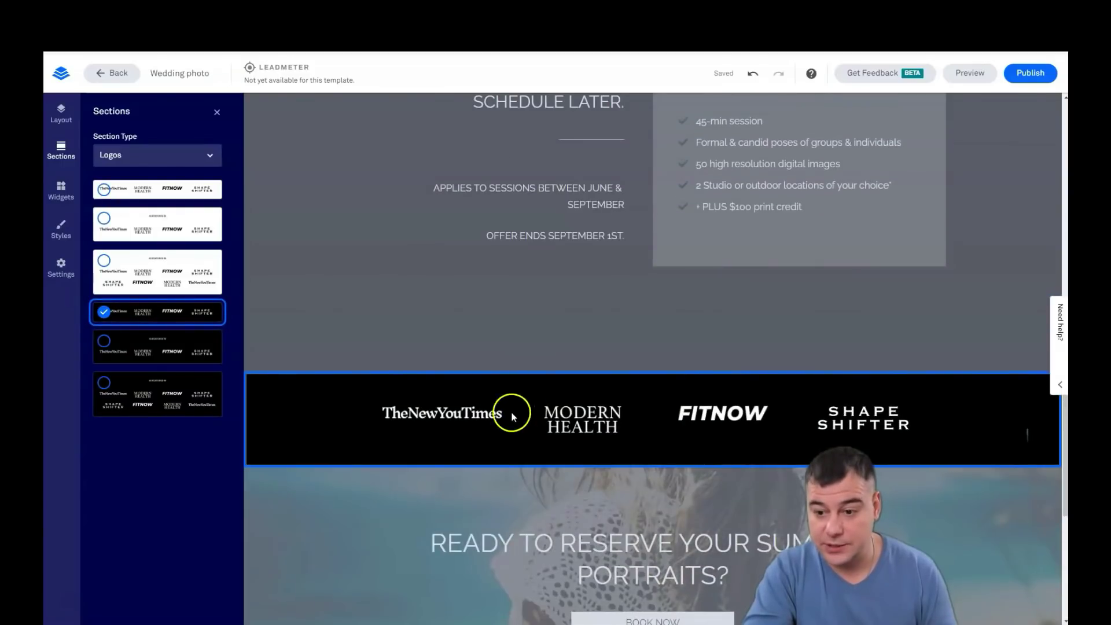
scroll(512, 412, down, 3)
scroll(708, 388, down, 1)
Delete the added logos section, then bring the section type choices back up.
click(793, 285)
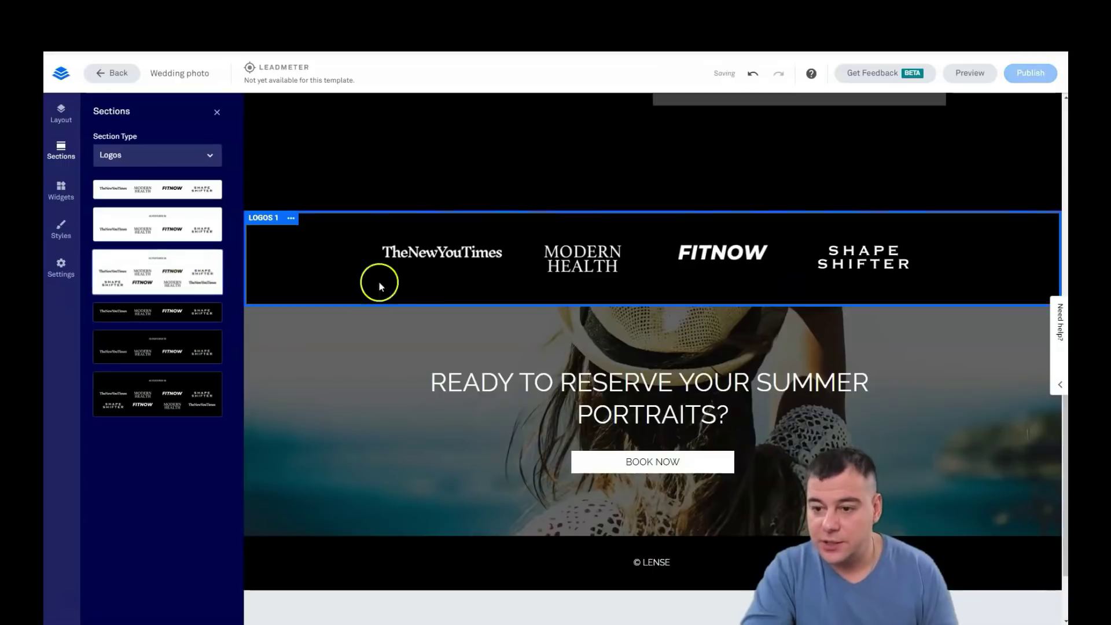
click(292, 219)
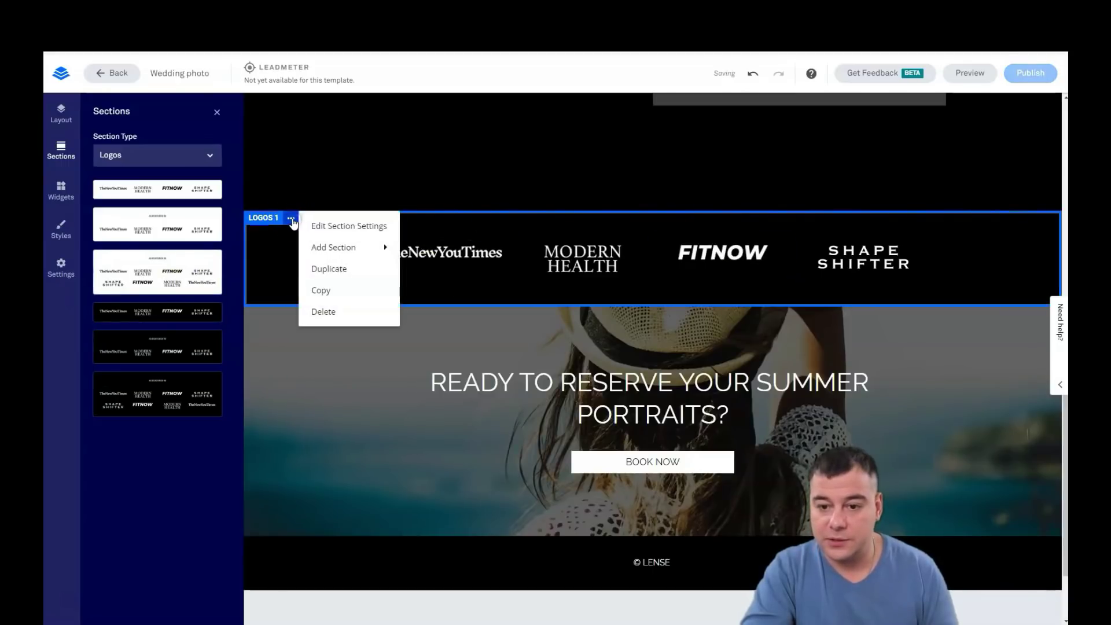
click(330, 296)
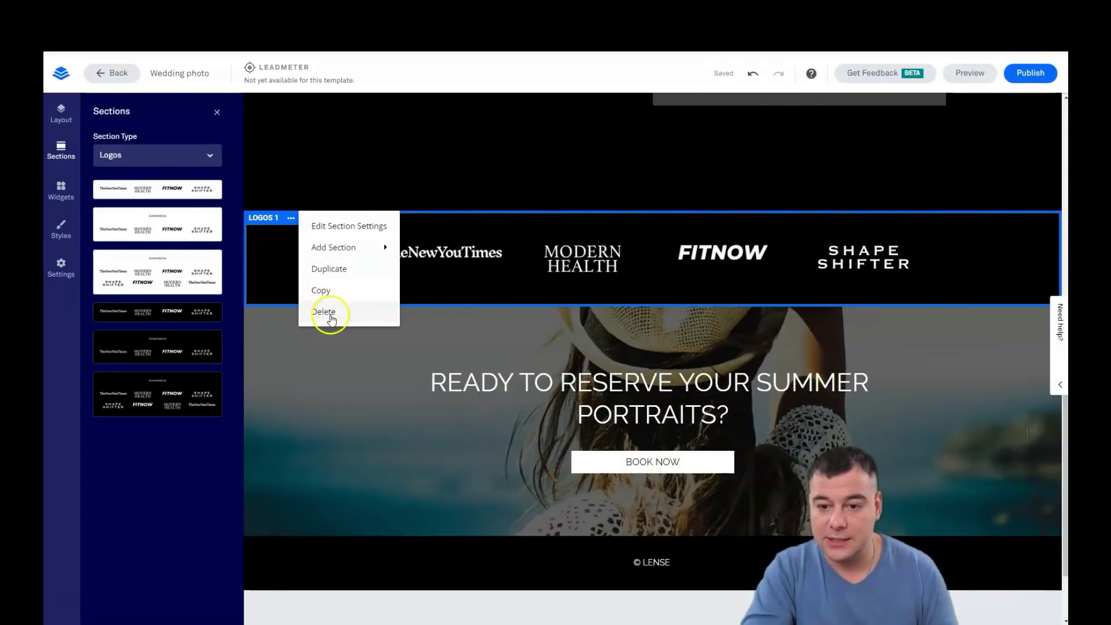
click(330, 315)
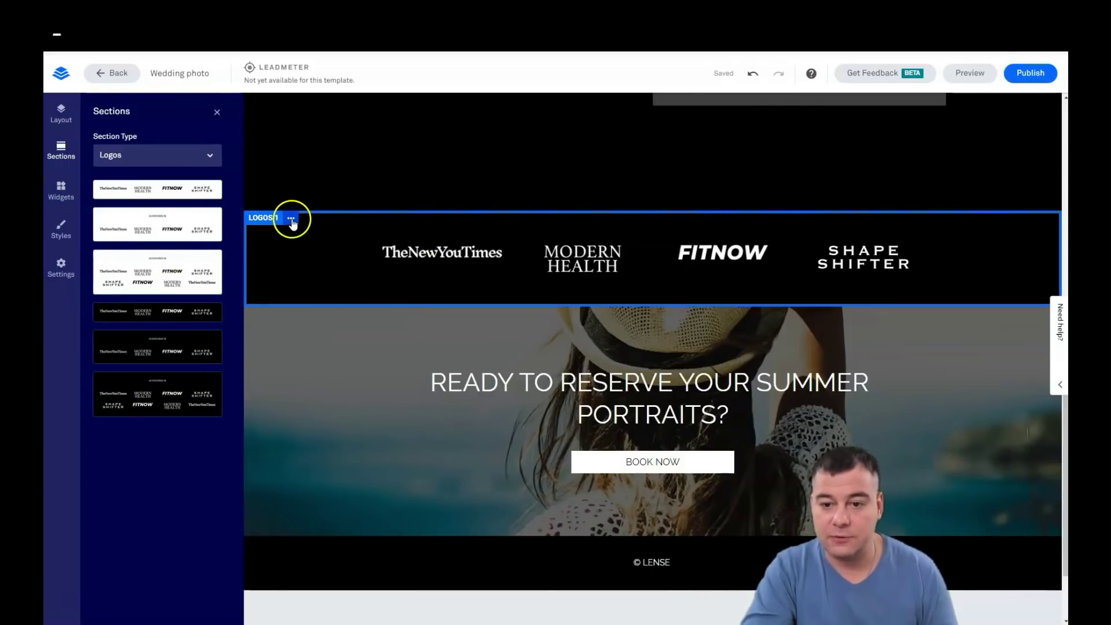
click(292, 222)
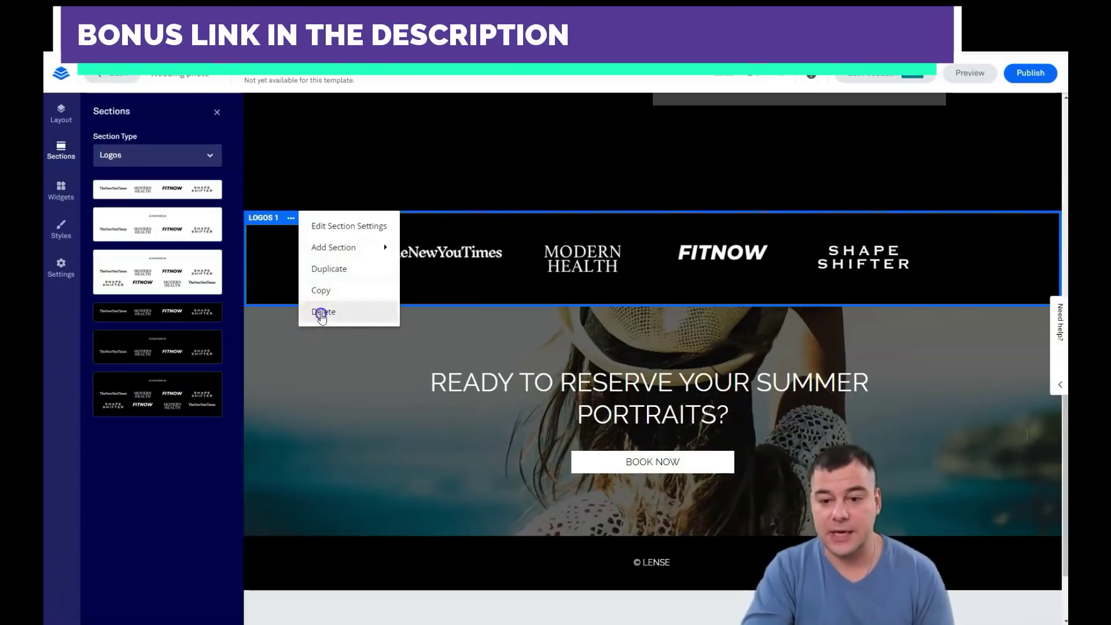
click(322, 315)
click(373, 273)
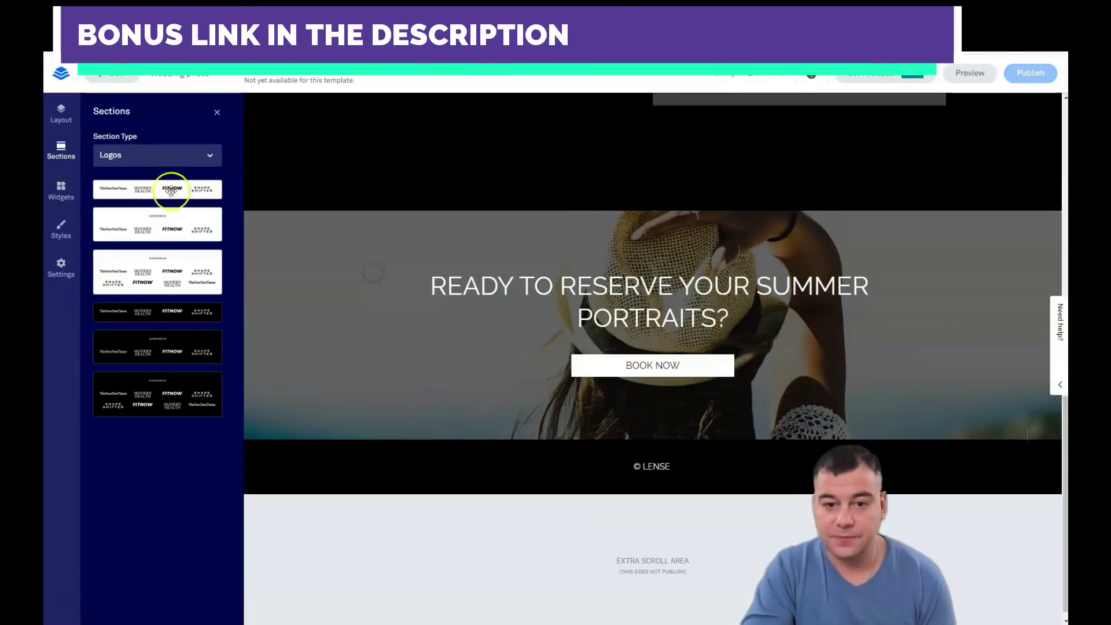
click(213, 159)
click(212, 158)
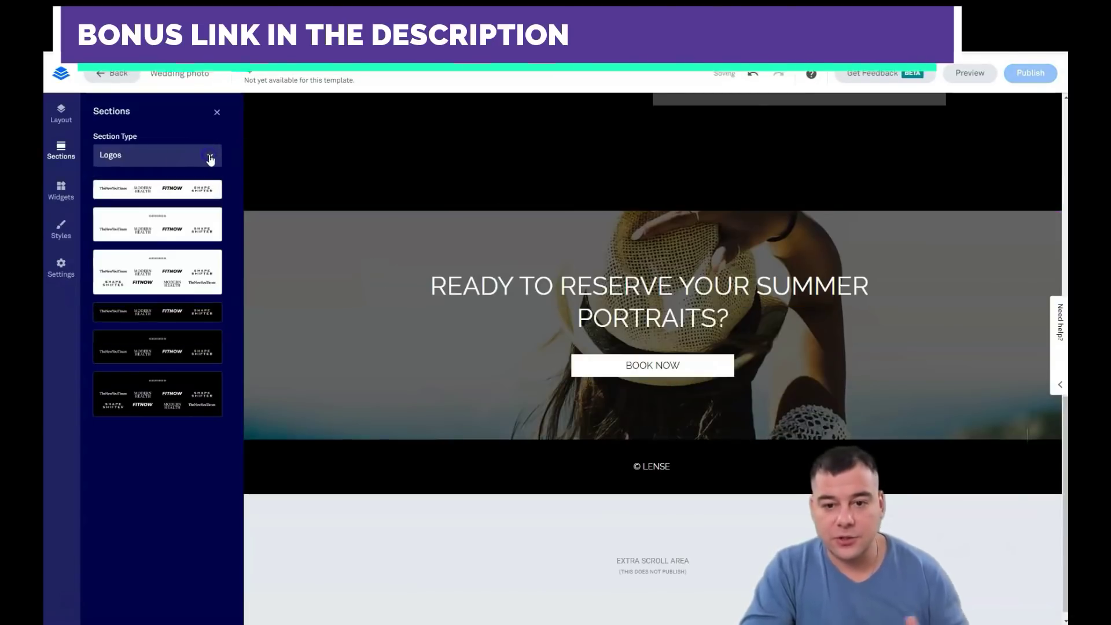
click(212, 159)
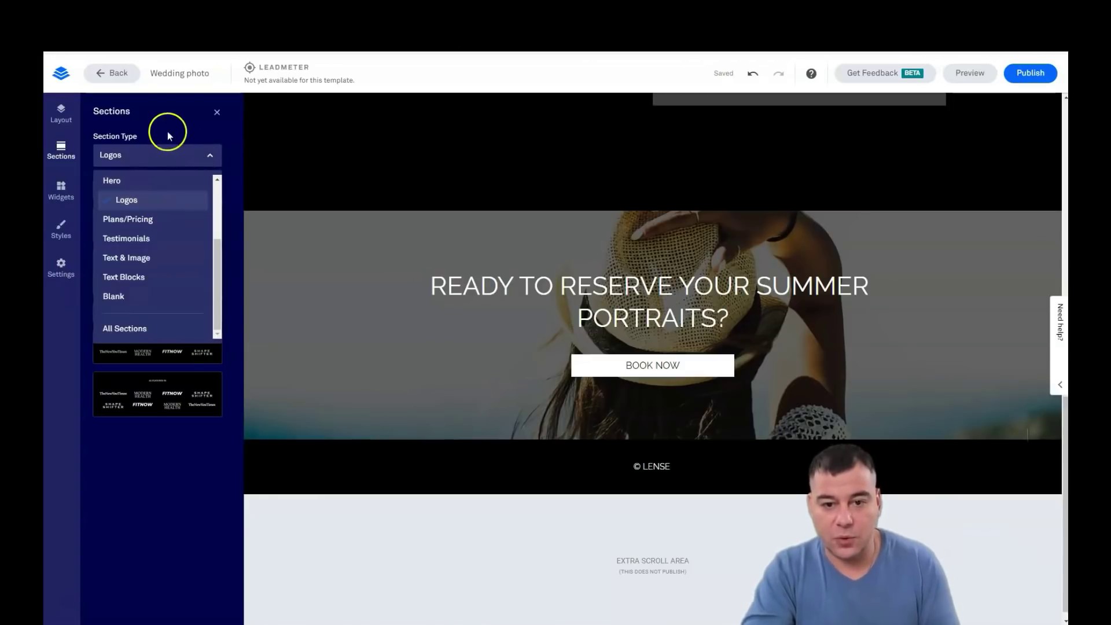
click(62, 191)
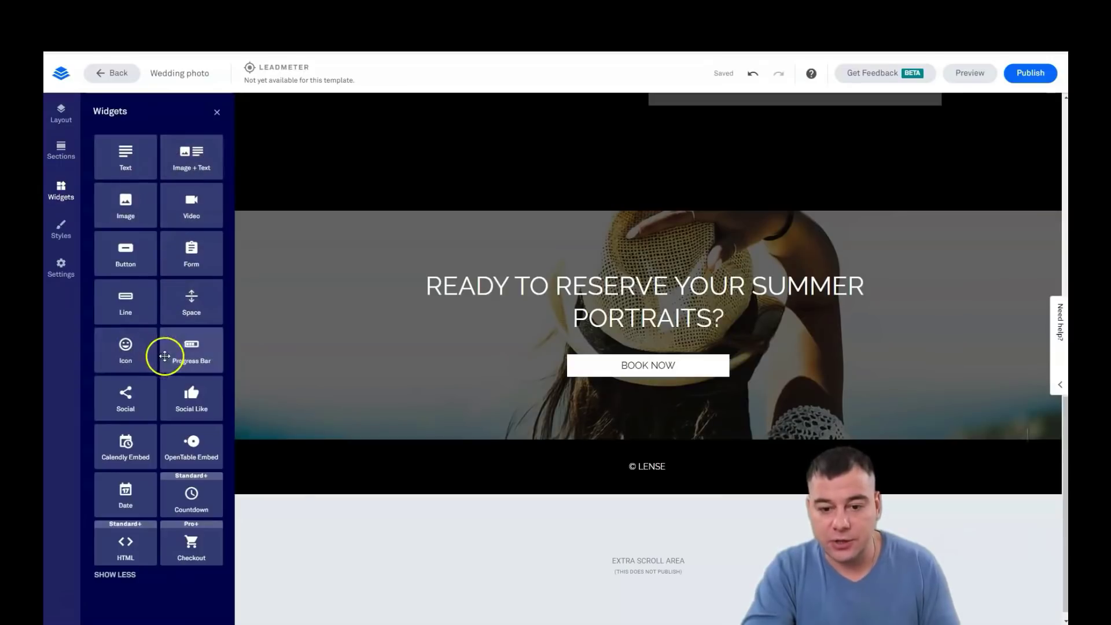
mouse_move(181, 170)
mouse_down()
mouse_move(621, 287)
mouse_move(901, 335)
mouse_up()
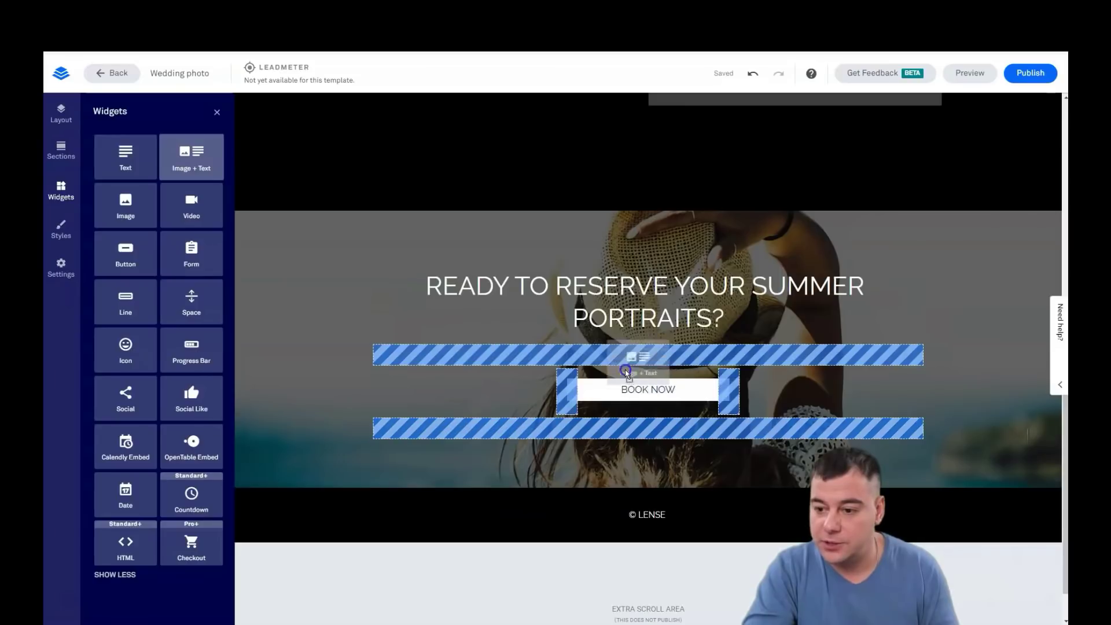
drag(902, 336, 619, 356)
scroll(619, 356, down, 3)
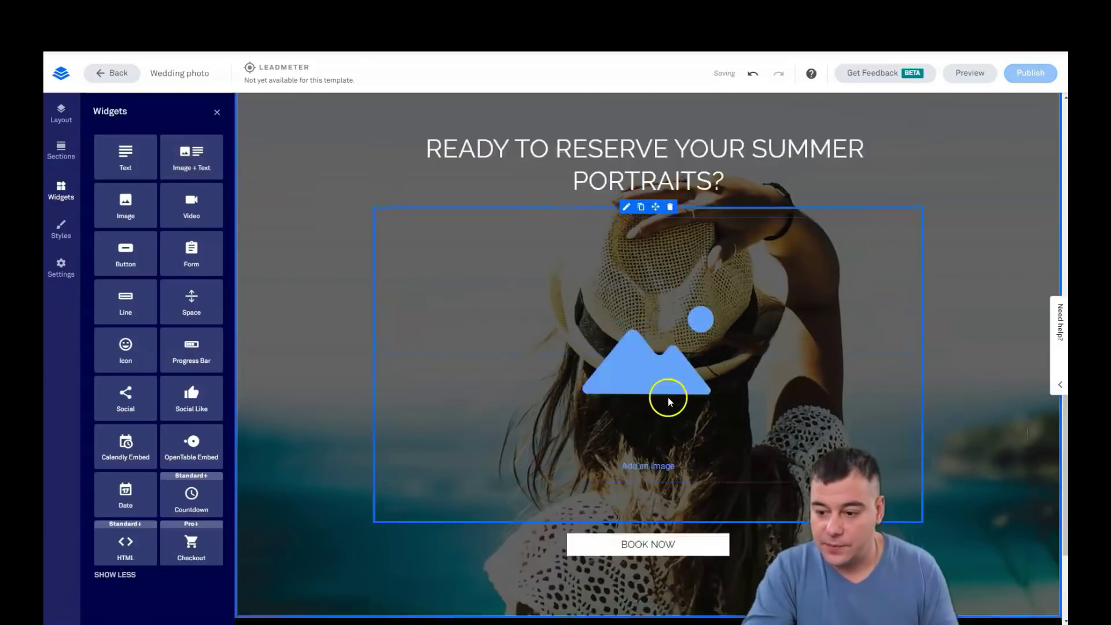
scroll(667, 327, up, 3)
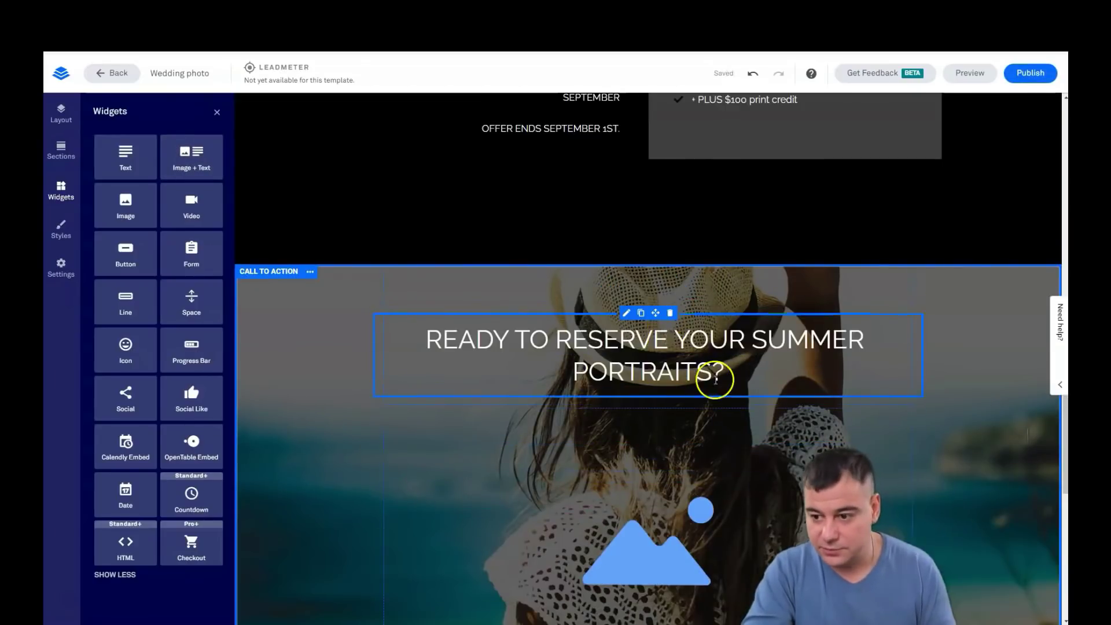
scroll(704, 367, down, 2)
click(669, 184)
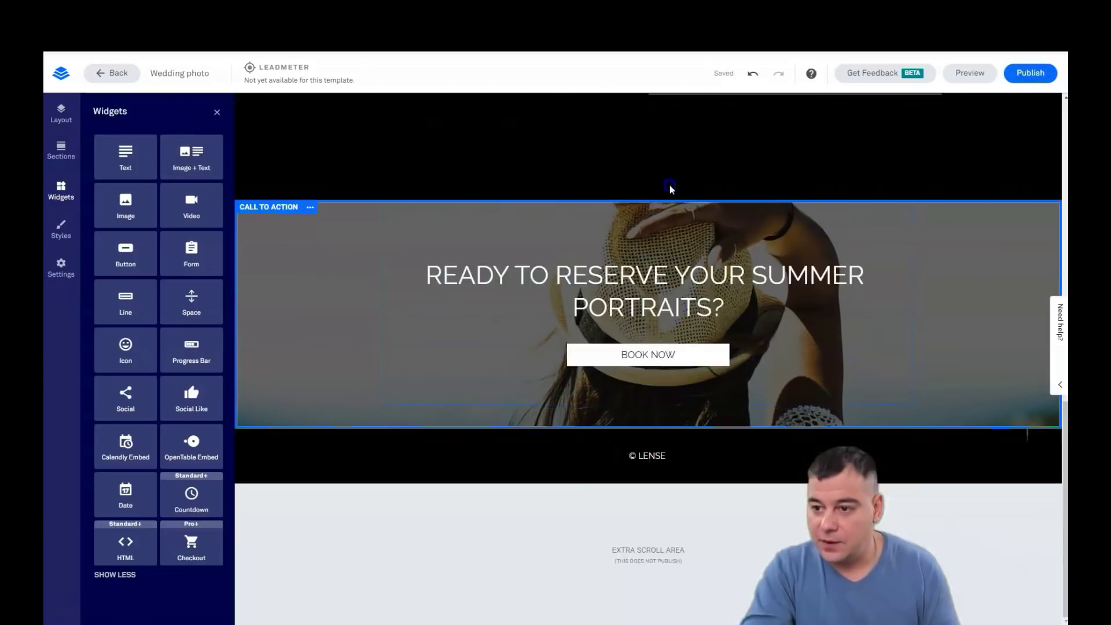
scroll(703, 304, down, 3)
scroll(564, 309, up, 8)
mouse_move(648, 200)
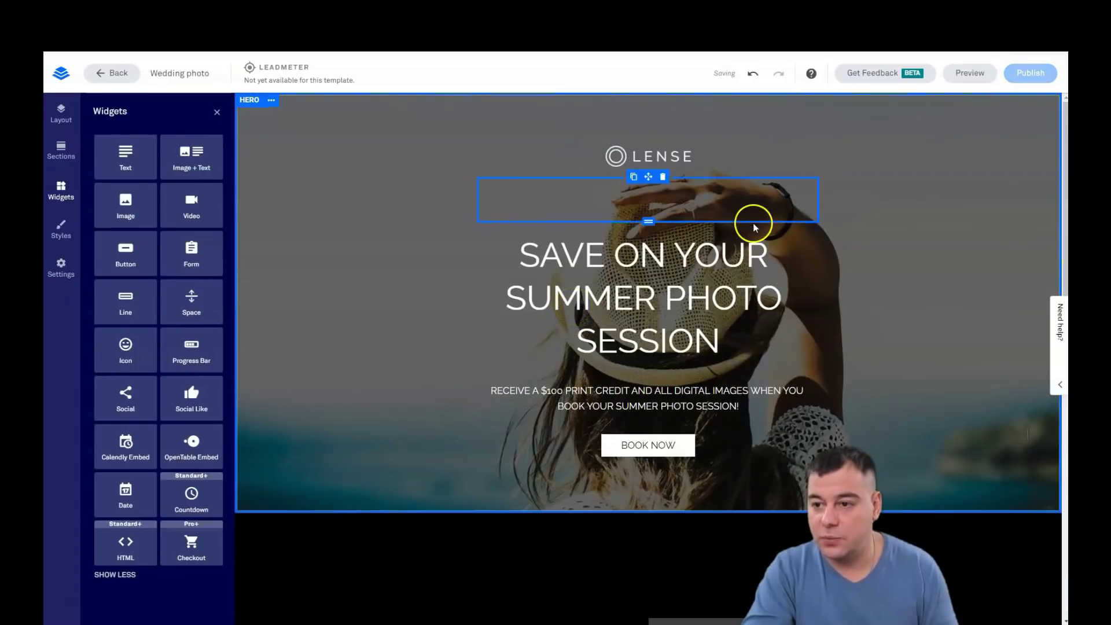
Delete the empty block above the hero headline and close the Widgets panel.
click(665, 176)
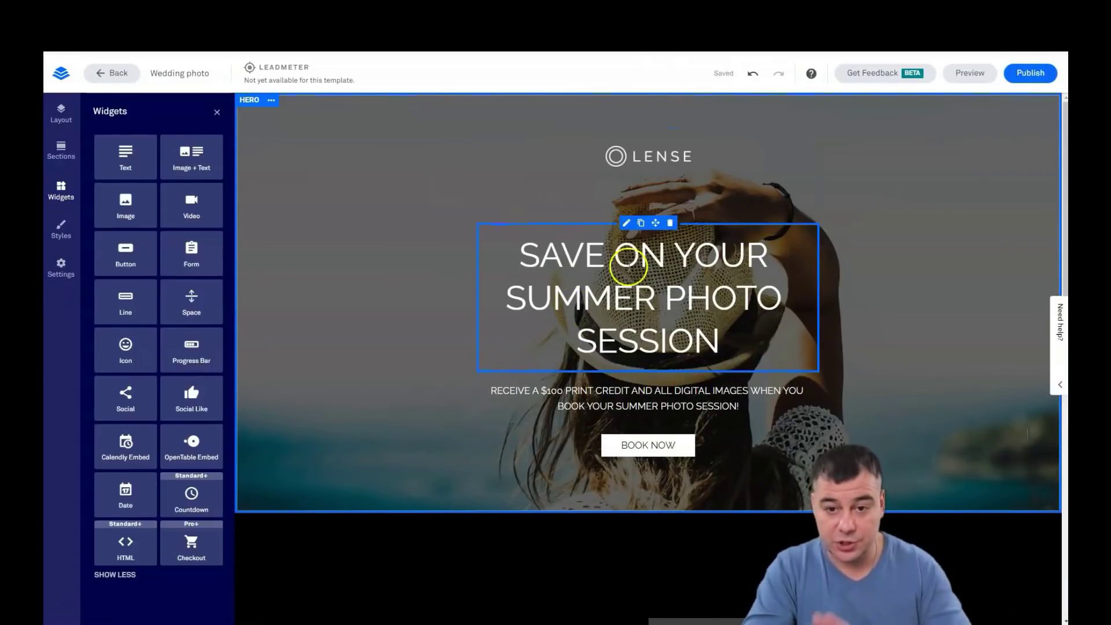
click(217, 111)
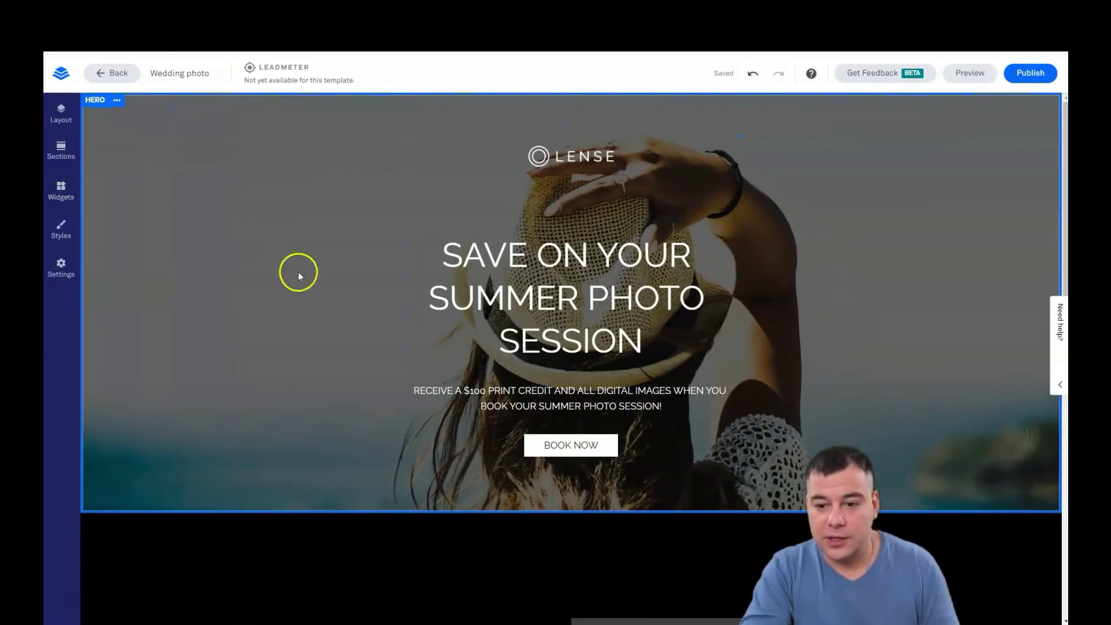
scroll(298, 272, down, 8)
scroll(367, 322, up, 4)
scroll(445, 224, up, 4)
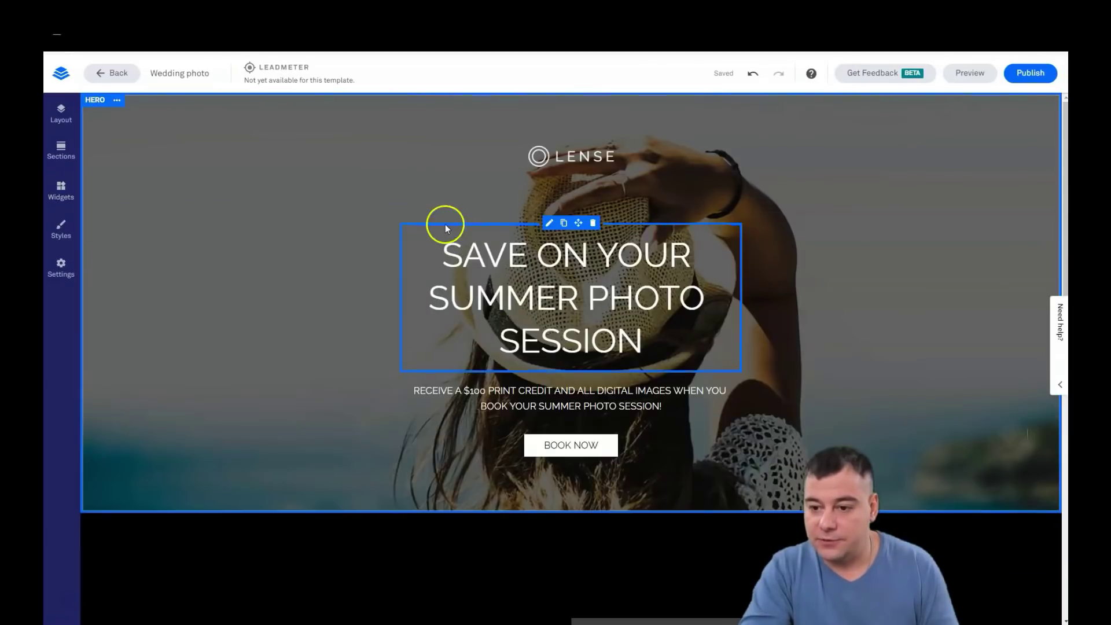
scroll(366, 285, down, 5)
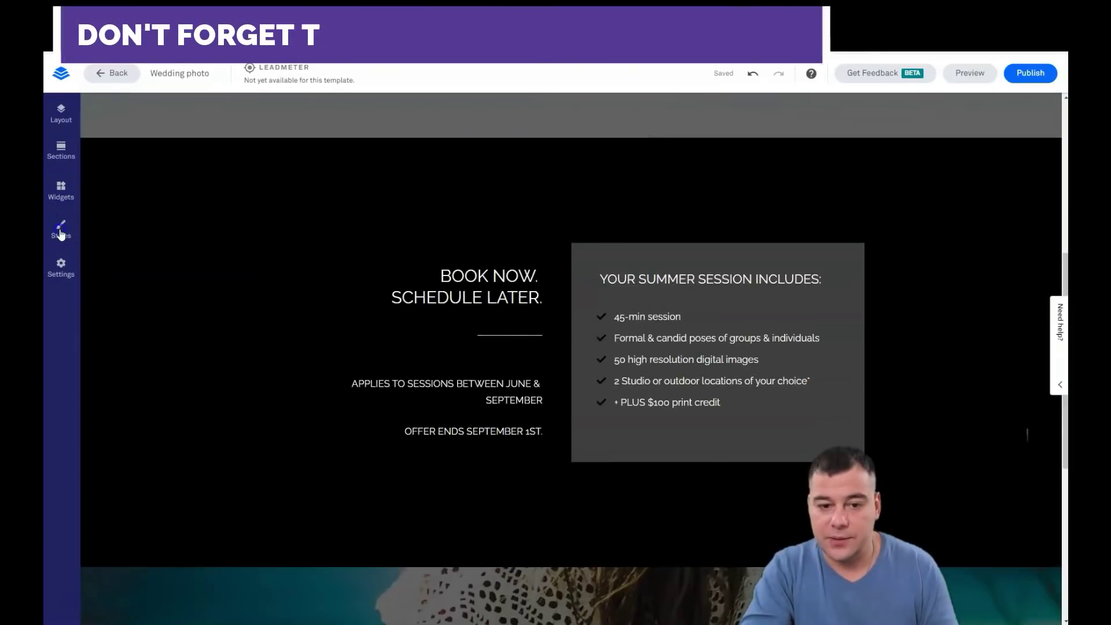
click(61, 230)
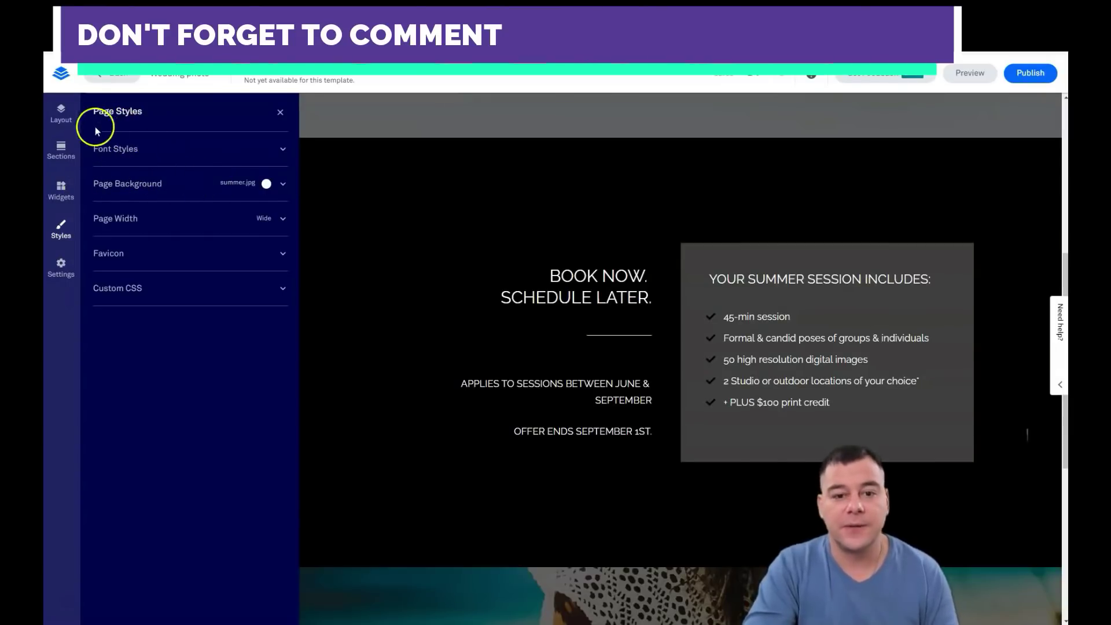
click(61, 150)
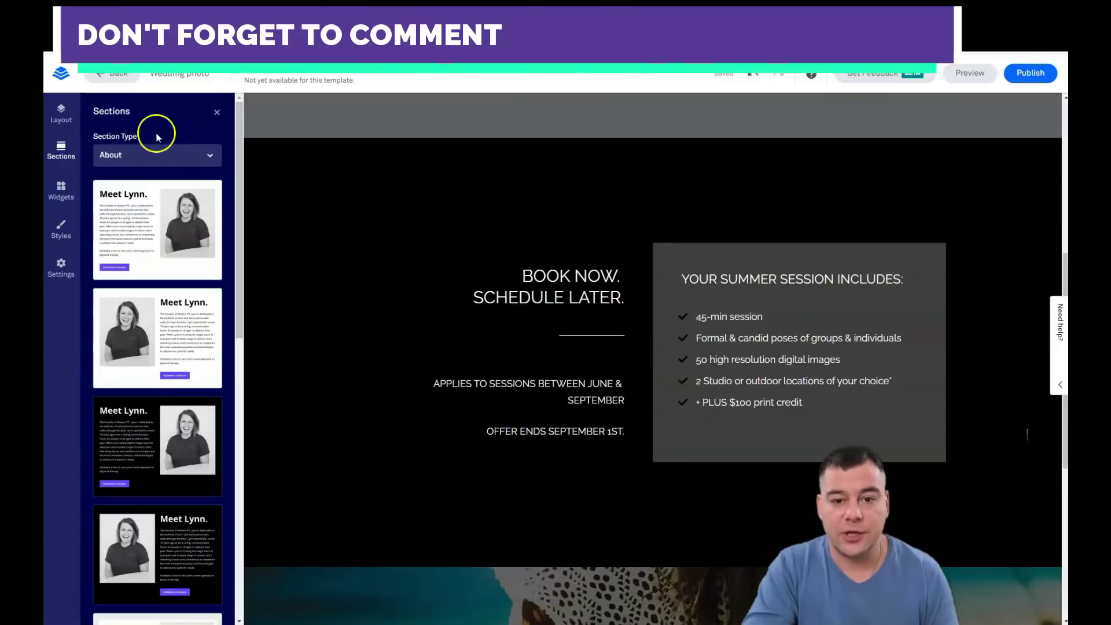
click(60, 113)
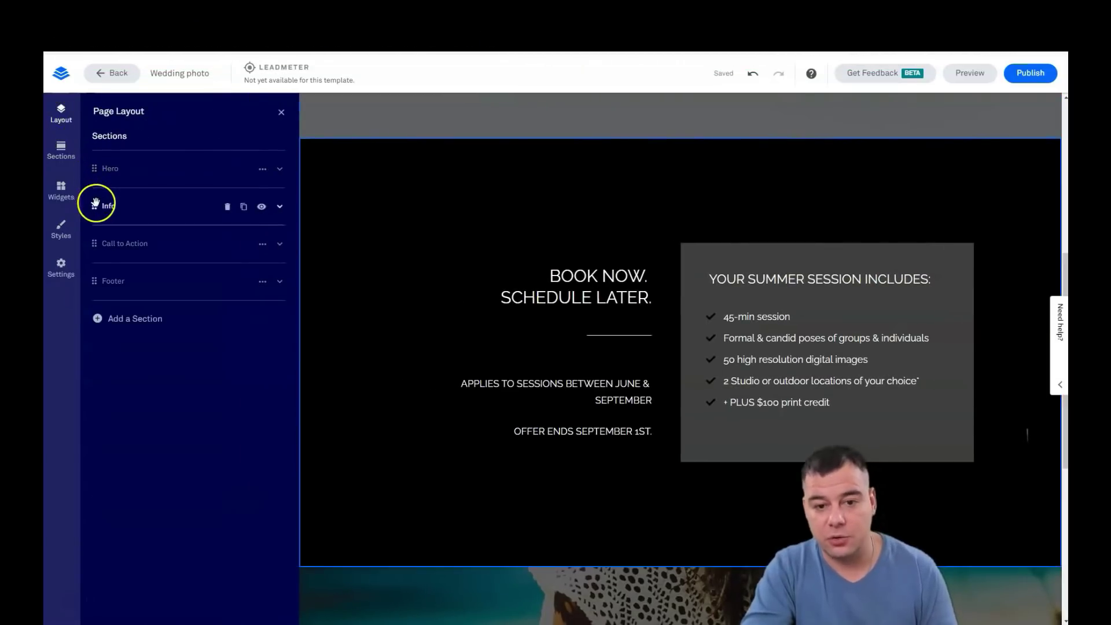
Look through the Hero section's rows and style settings.
click(261, 166)
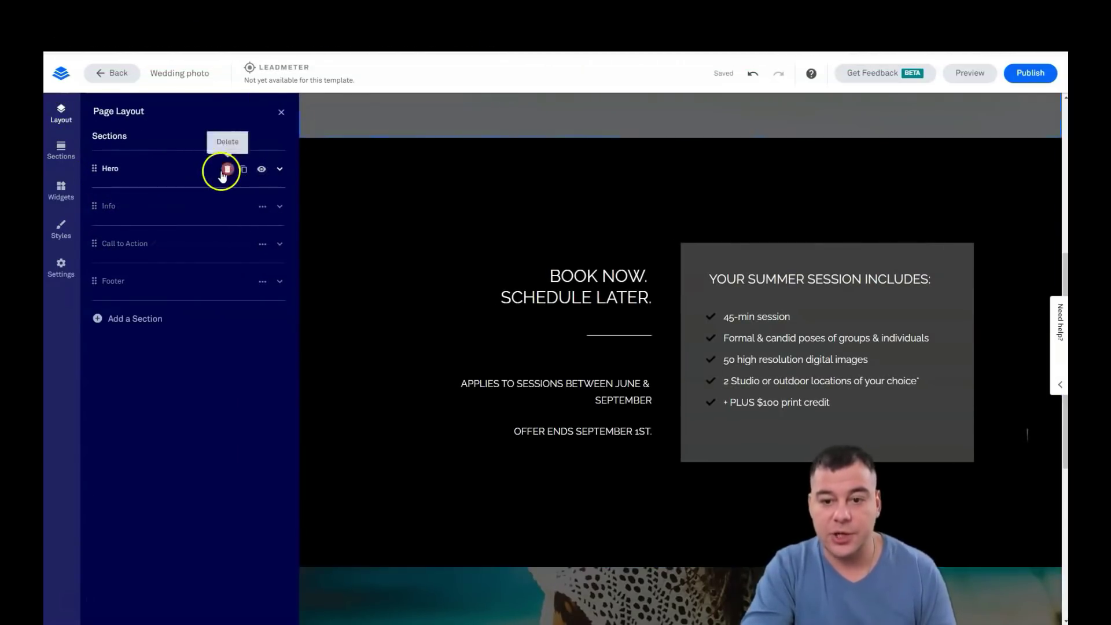
click(111, 169)
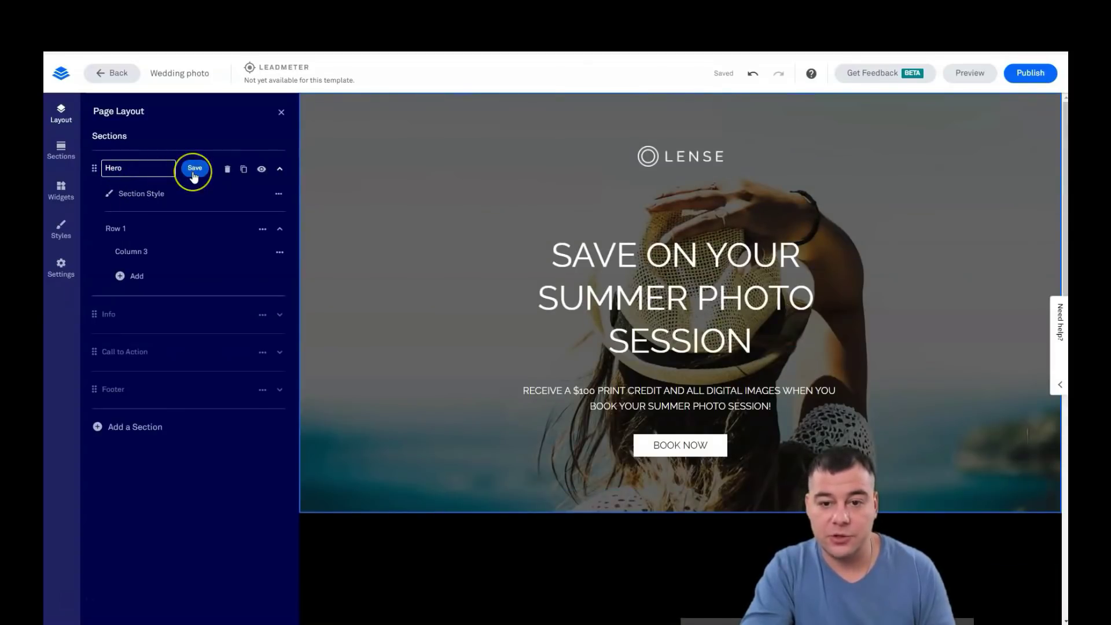
click(142, 195)
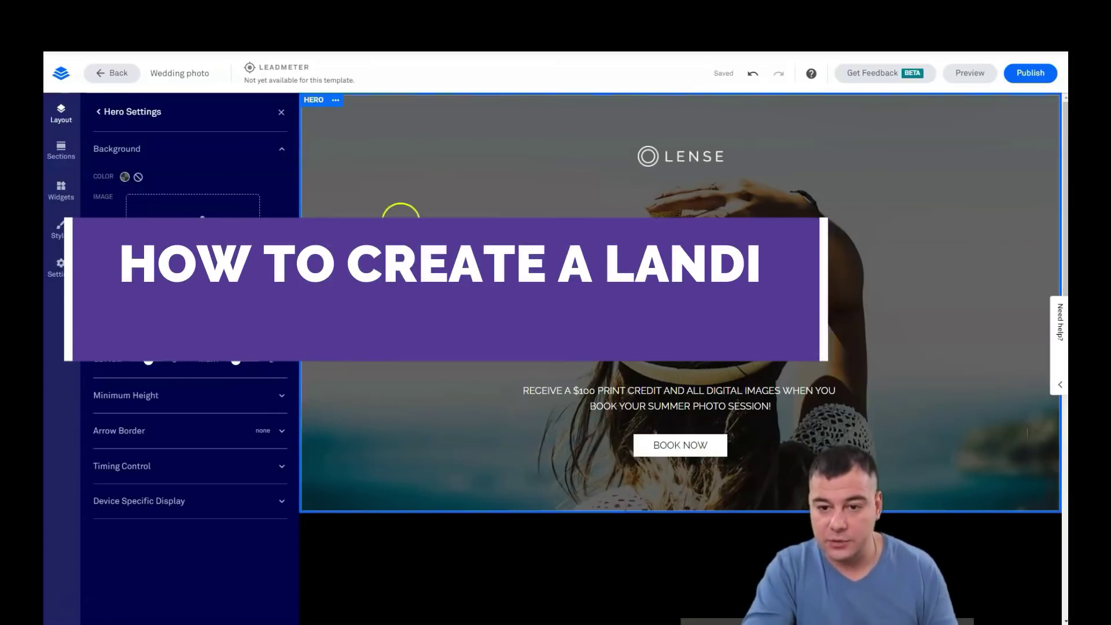
click(282, 112)
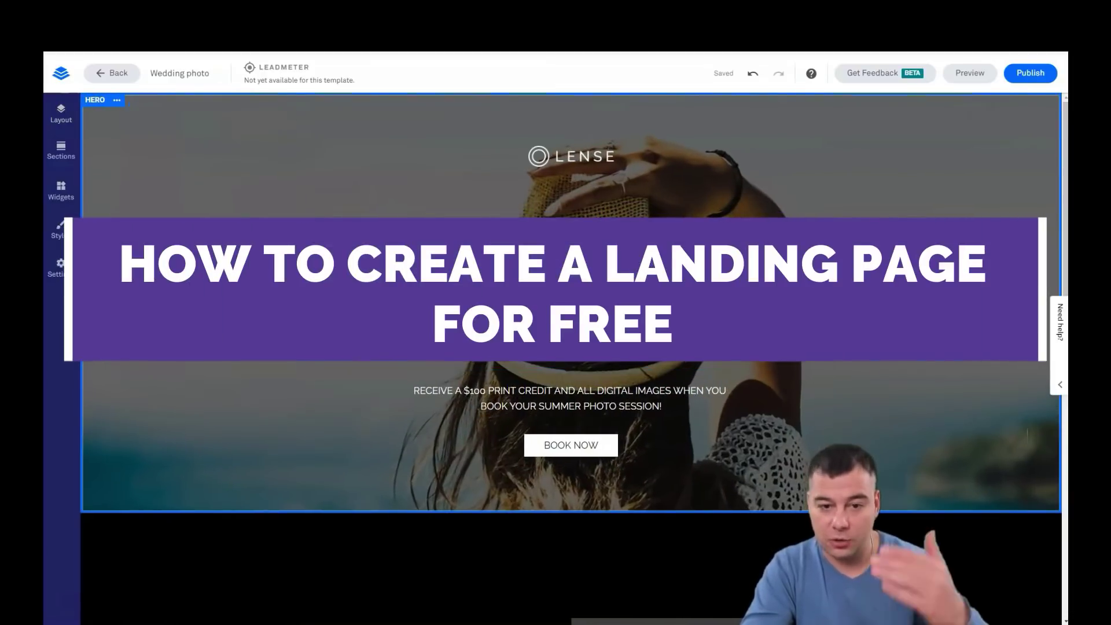
scroll(571, 435, down, 5)
scroll(572, 435, down, 5)
scroll(572, 434, down, 3)
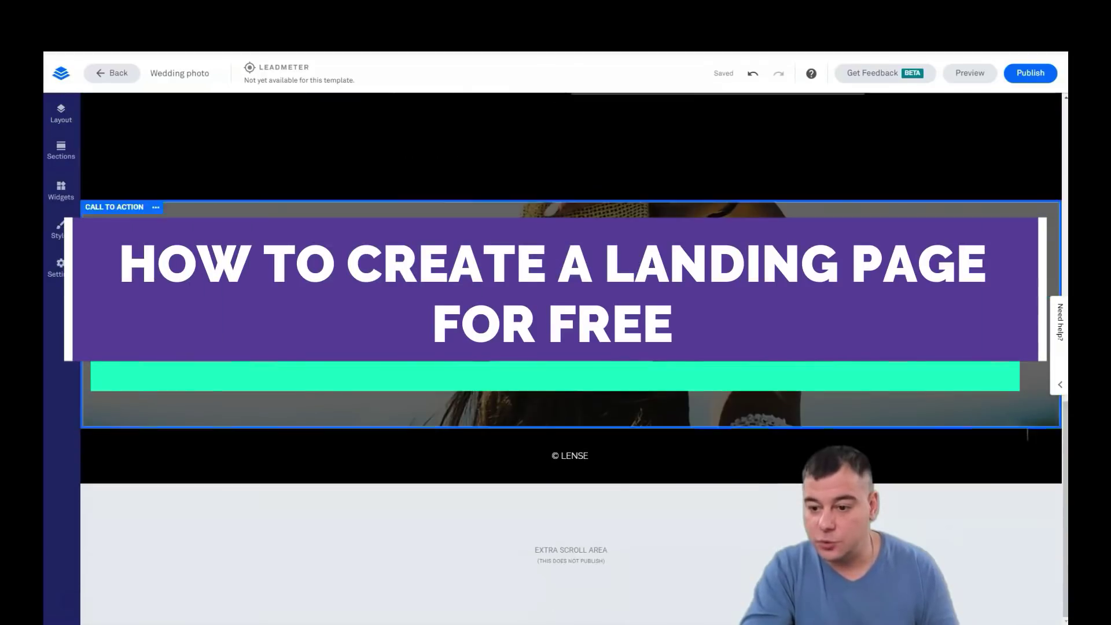
scroll(572, 435, up, 5)
scroll(571, 434, up, 5)
scroll(571, 434, down, 4)
scroll(571, 435, down, 4)
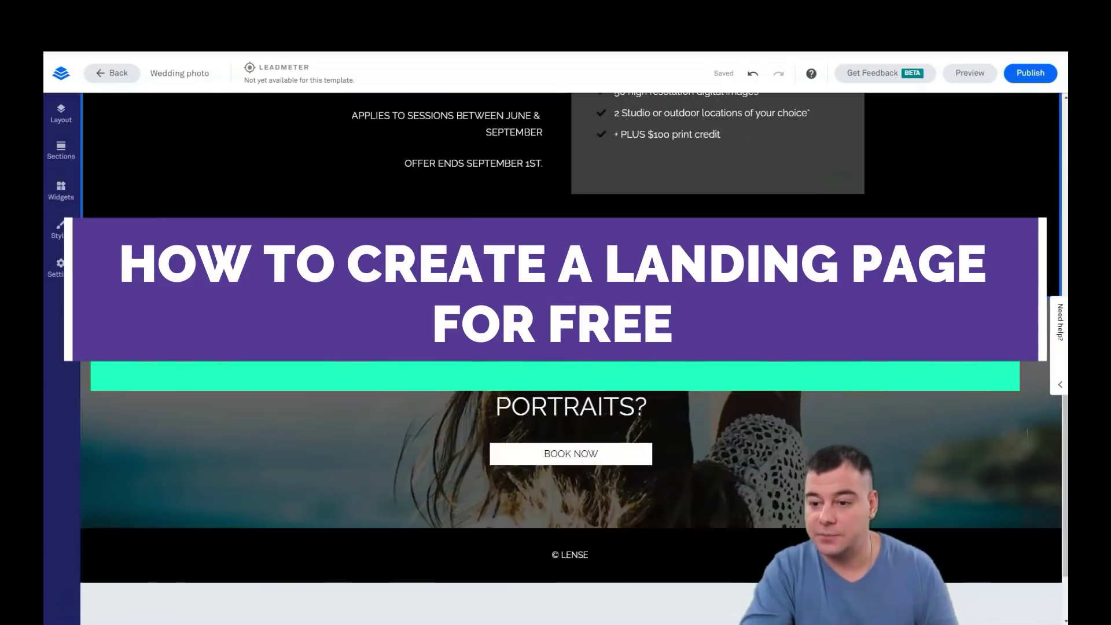
scroll(571, 434, up, 5)
scroll(572, 434, up, 5)
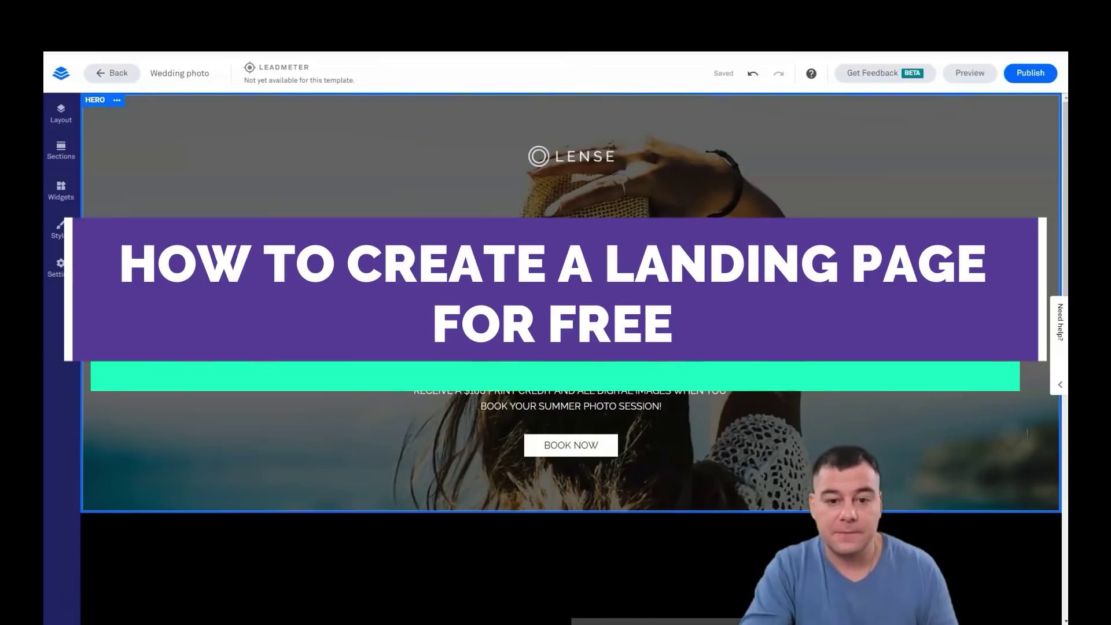
Open the Page Background styles and start replacing the background image.
click(59, 233)
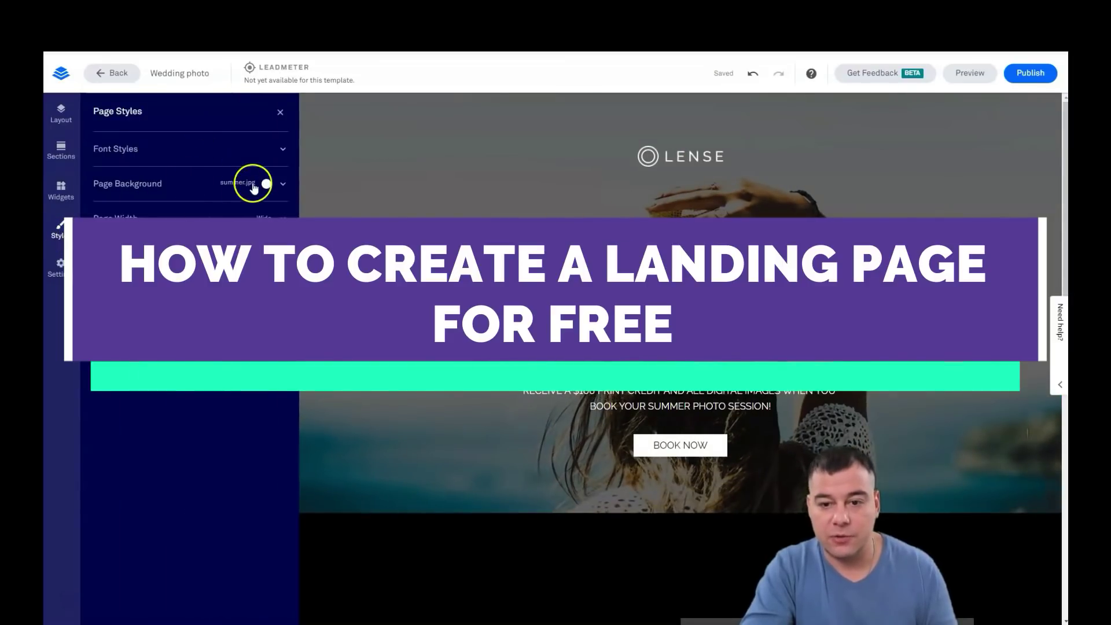
click(282, 186)
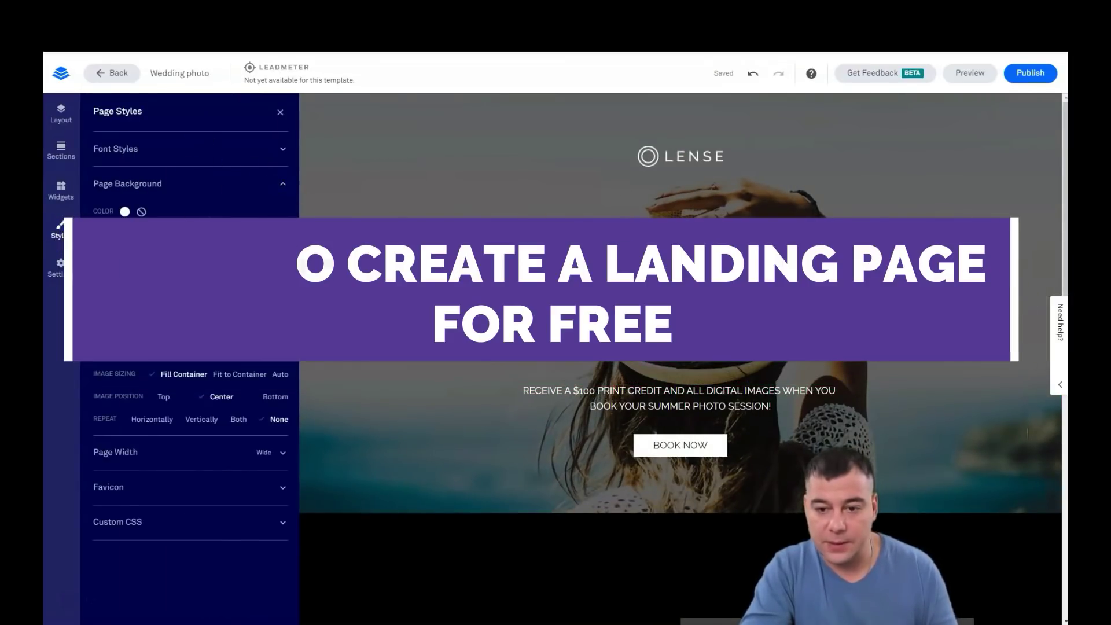
click(193, 269)
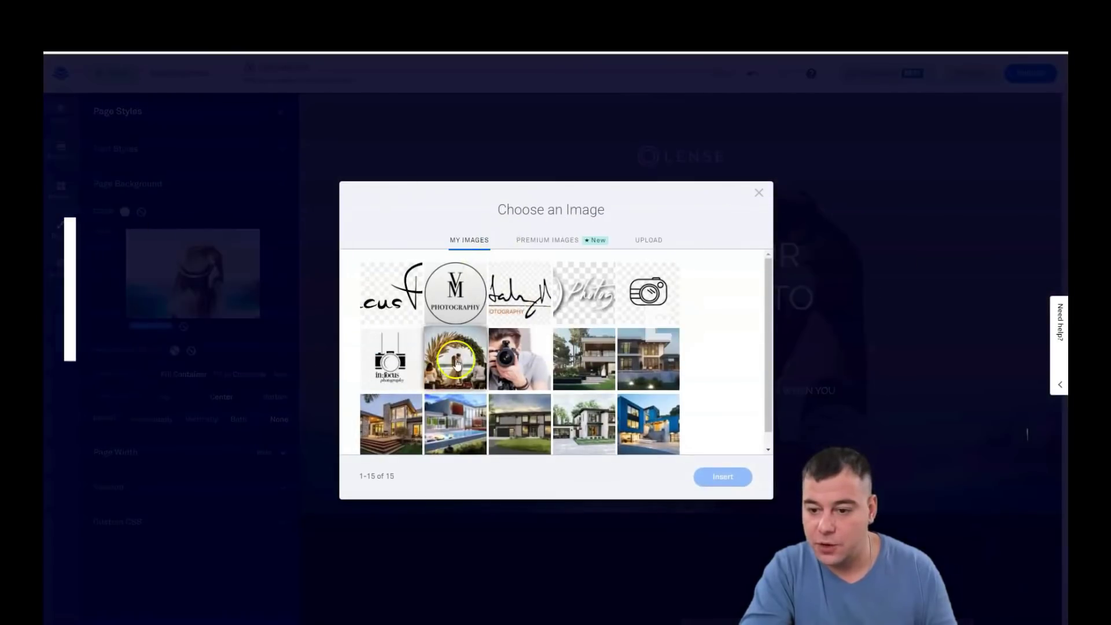
Insert the beach wedding ceremony photo from My Images as background, then close Page Styles.
click(456, 357)
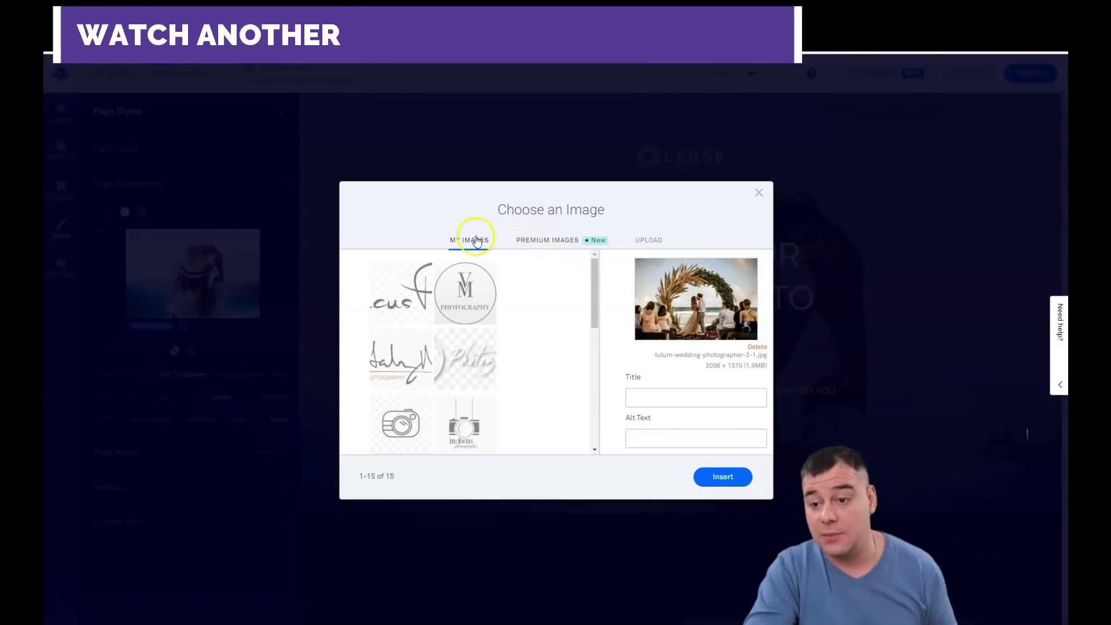
click(561, 242)
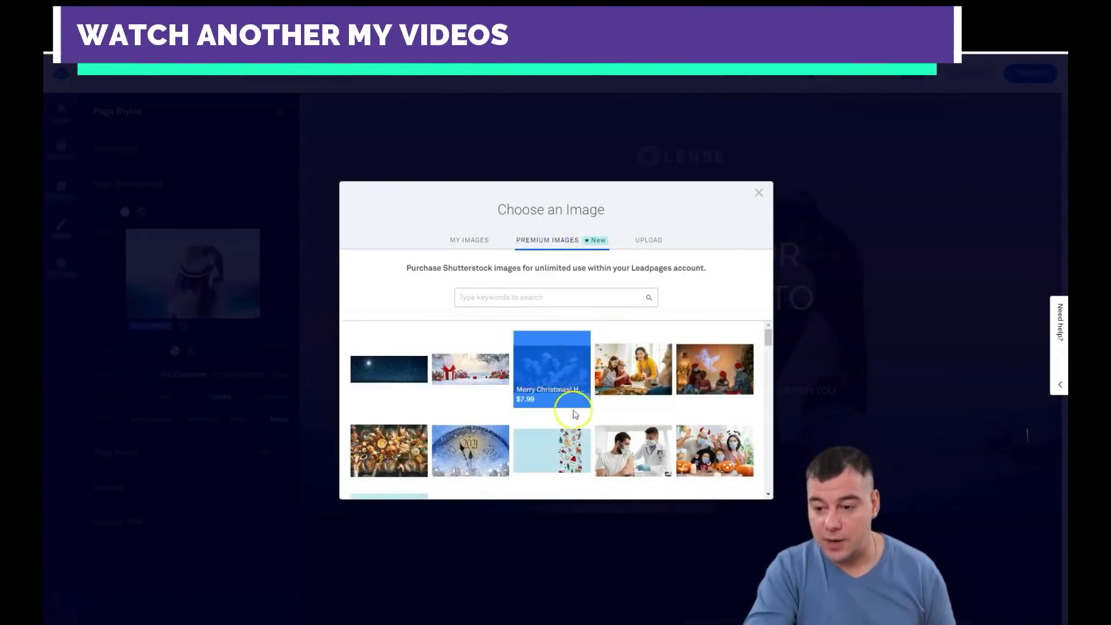
scroll(573, 408, down, 3)
scroll(577, 395, down, 3)
scroll(580, 388, down, 2)
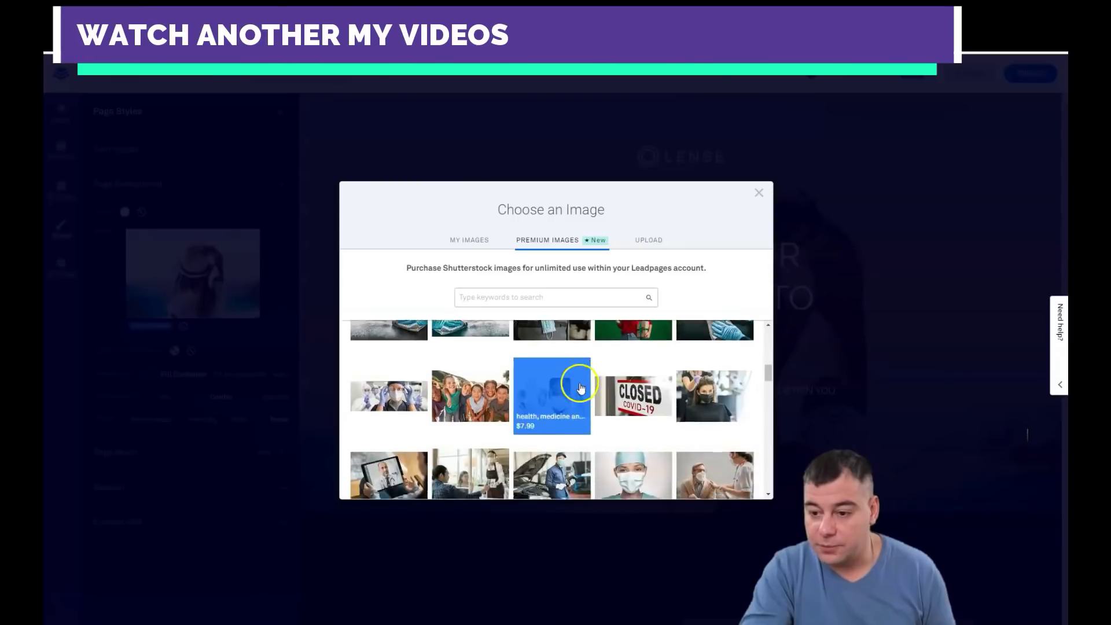
scroll(580, 388, up, 5)
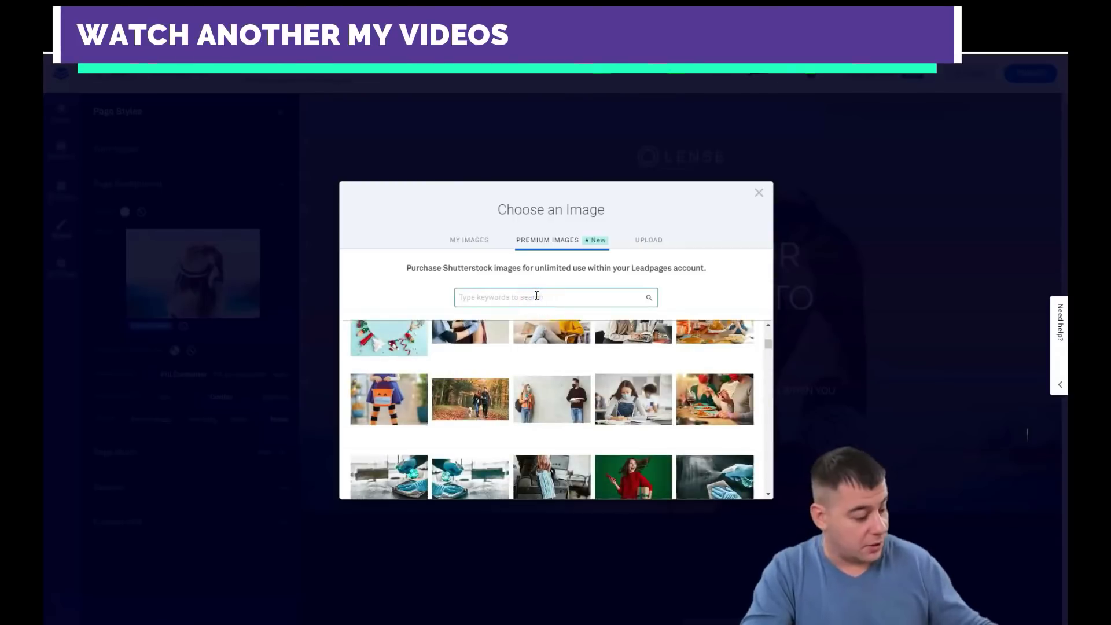
text(wedding)
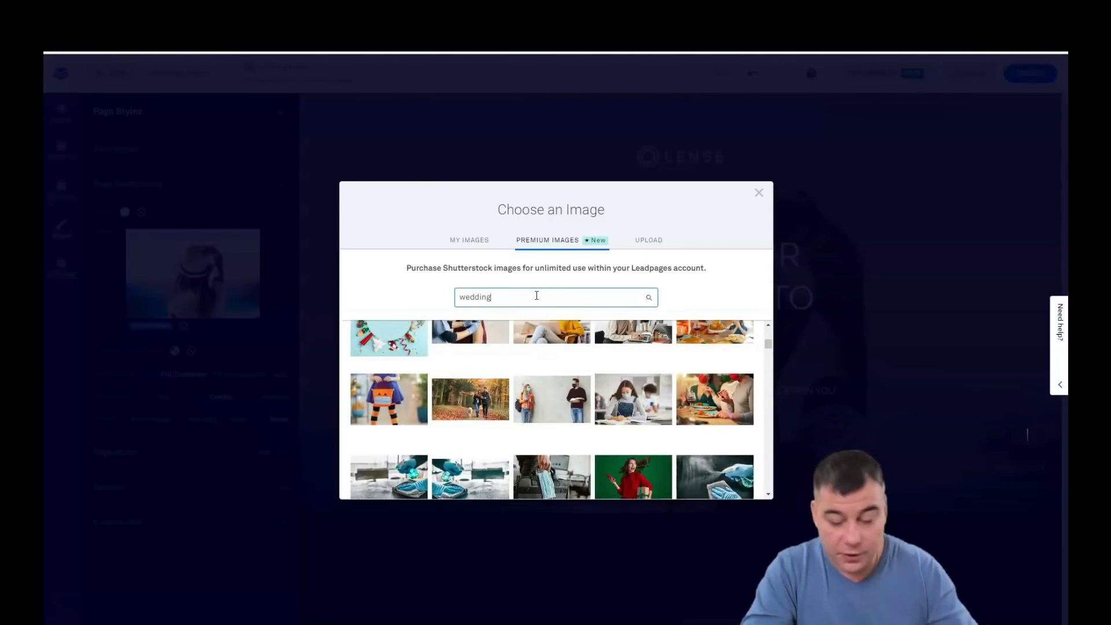
key(Return)
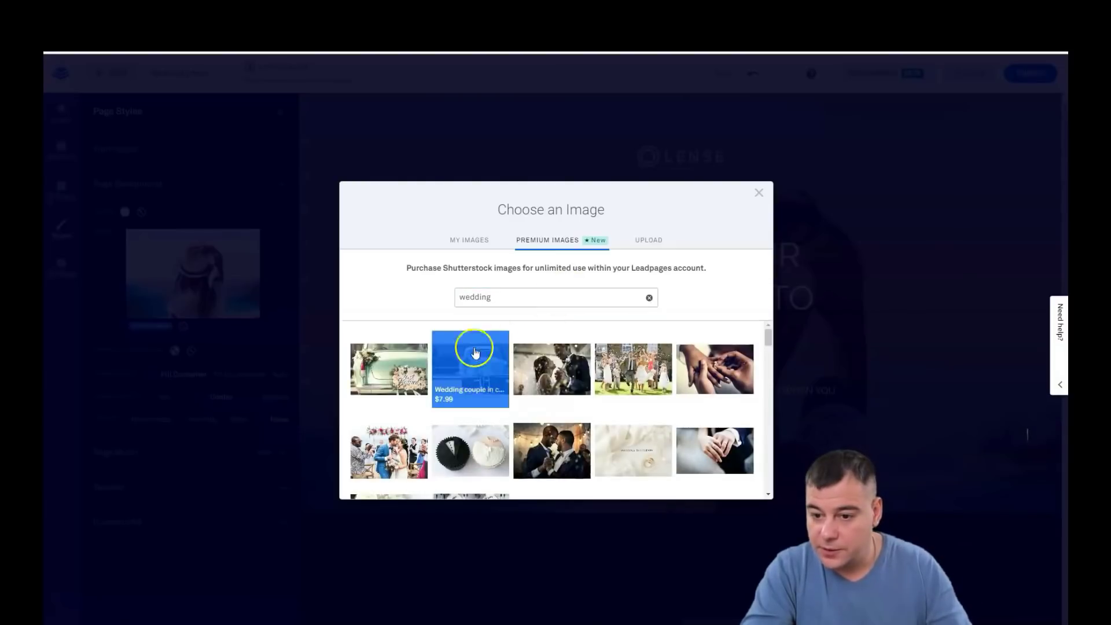
scroll(655, 379, down, 2)
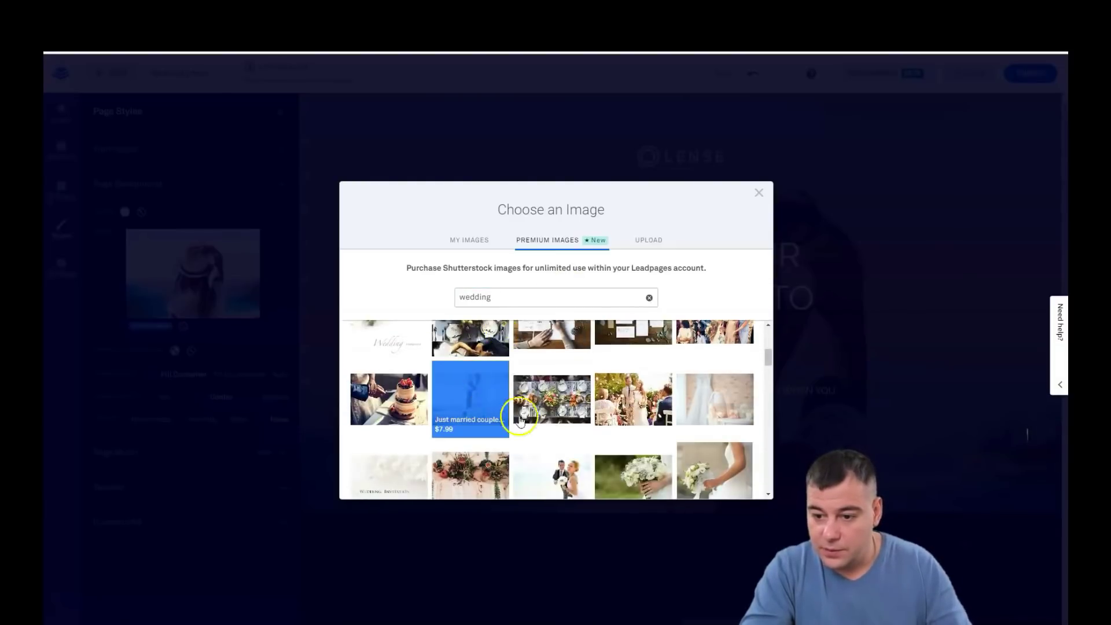
scroll(521, 384, down, 3)
scroll(512, 385, up, 5)
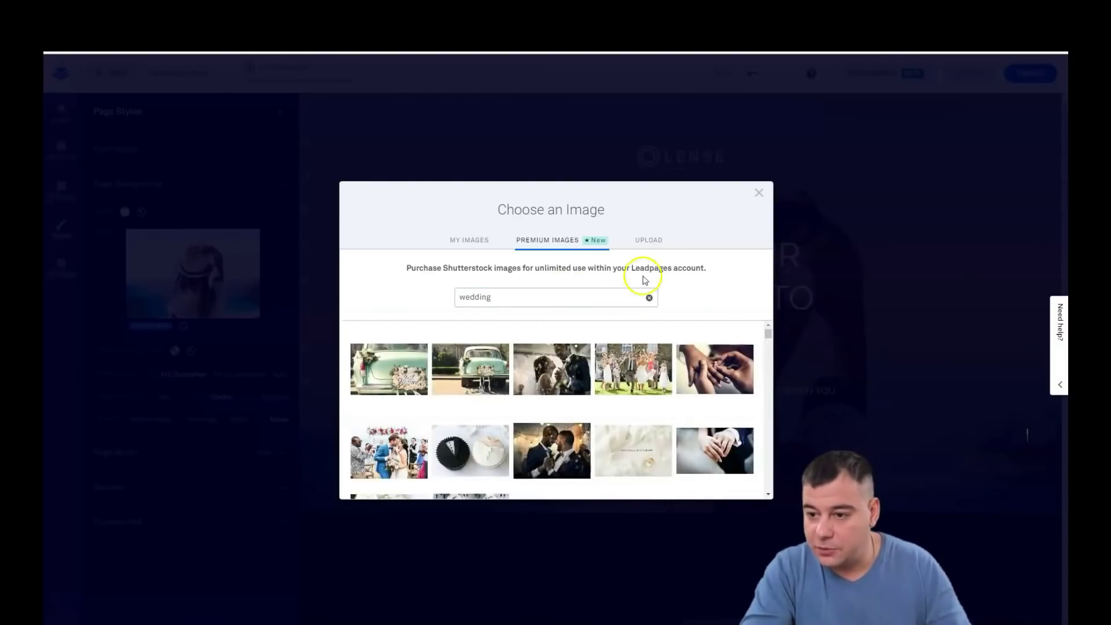
click(649, 240)
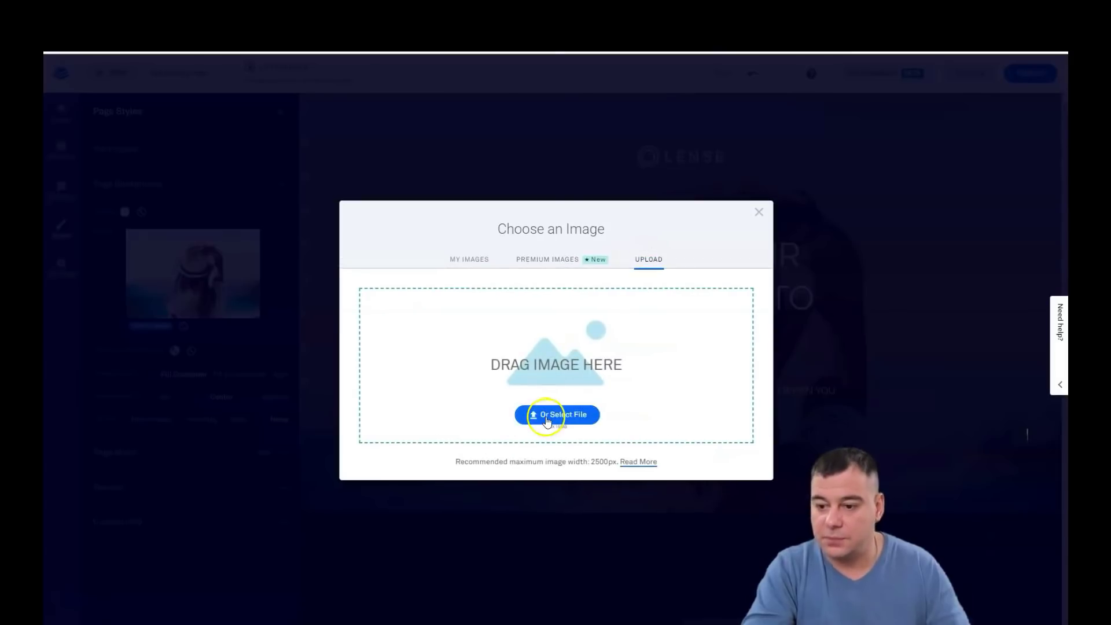
click(470, 260)
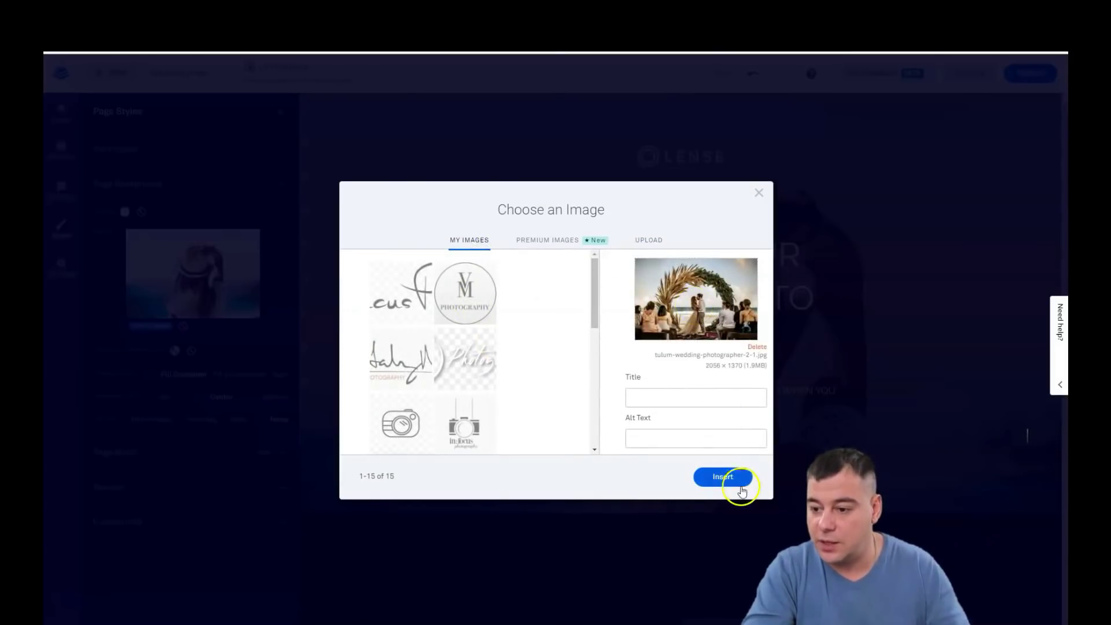
click(723, 477)
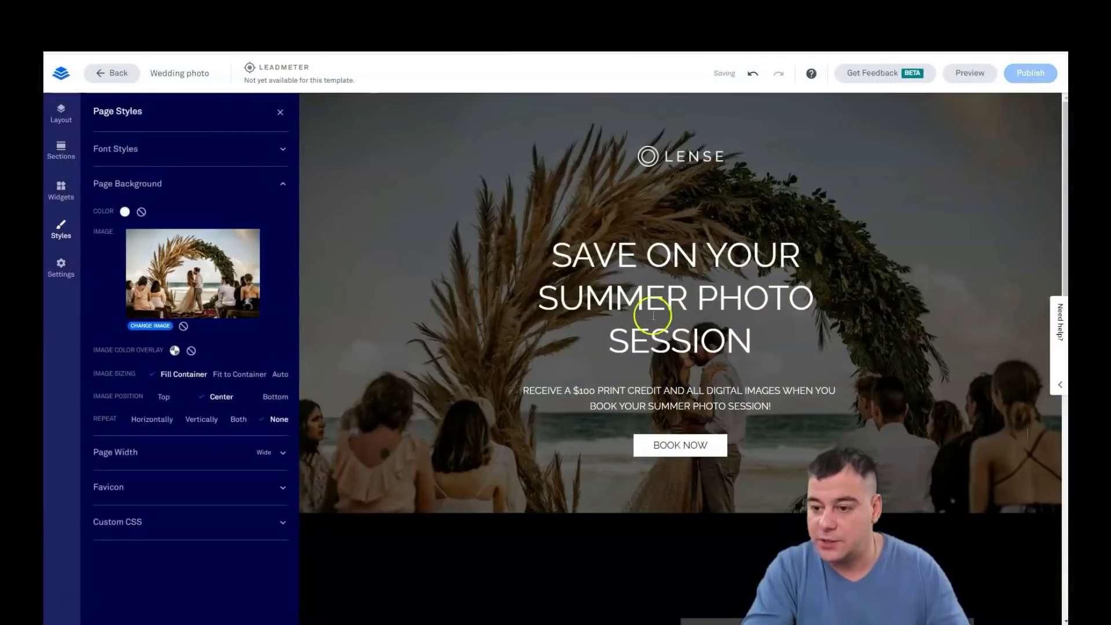
click(526, 315)
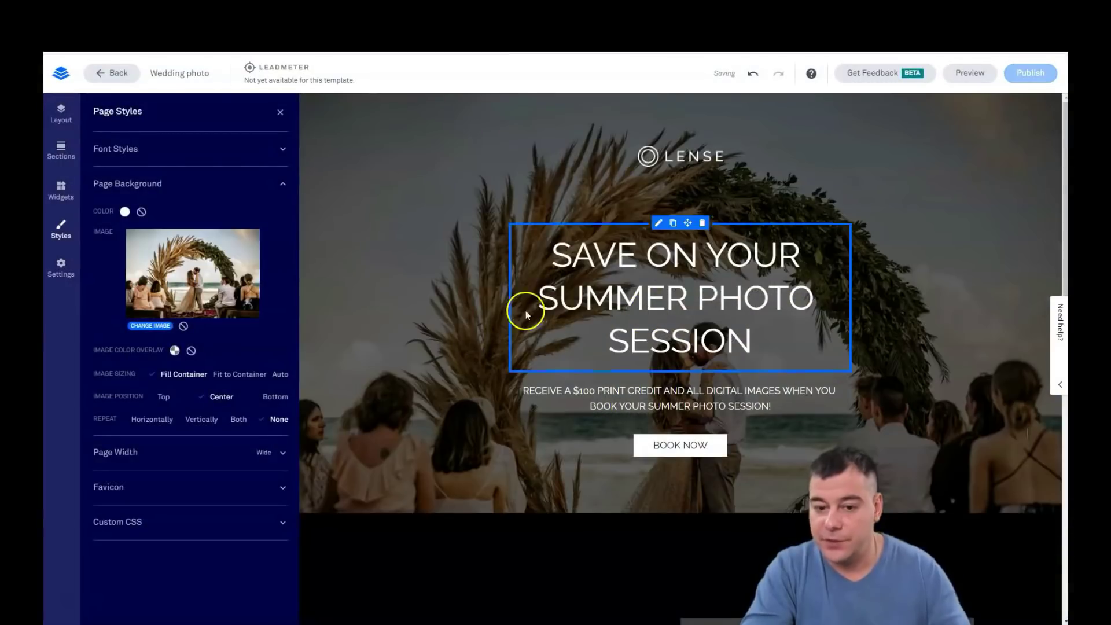
click(281, 112)
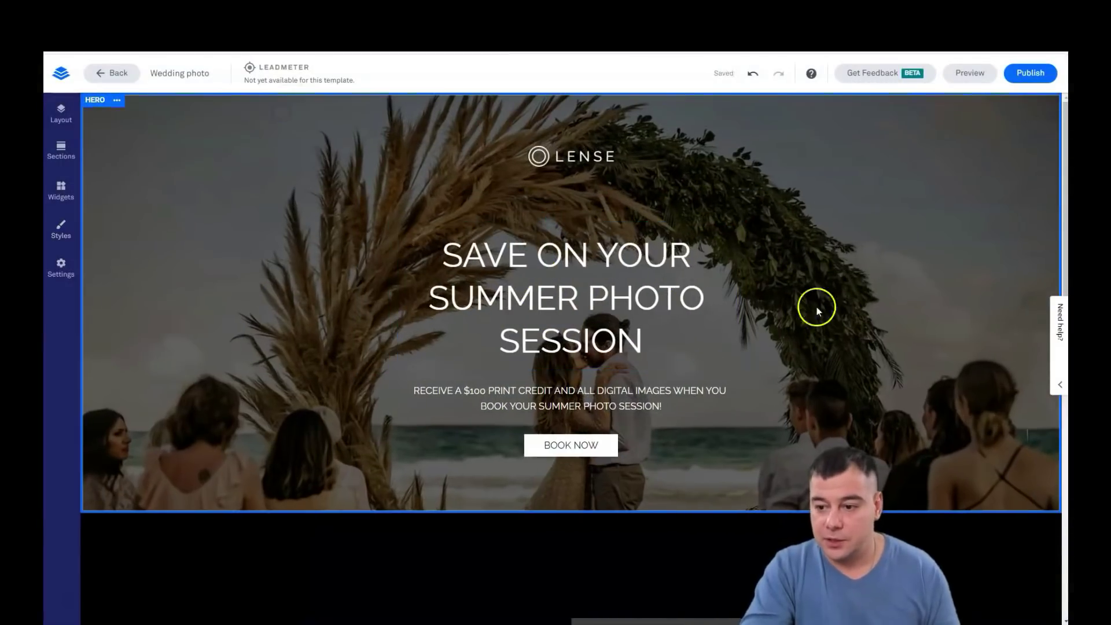
scroll(817, 306, down, 5)
scroll(754, 329, down, 5)
click(643, 352)
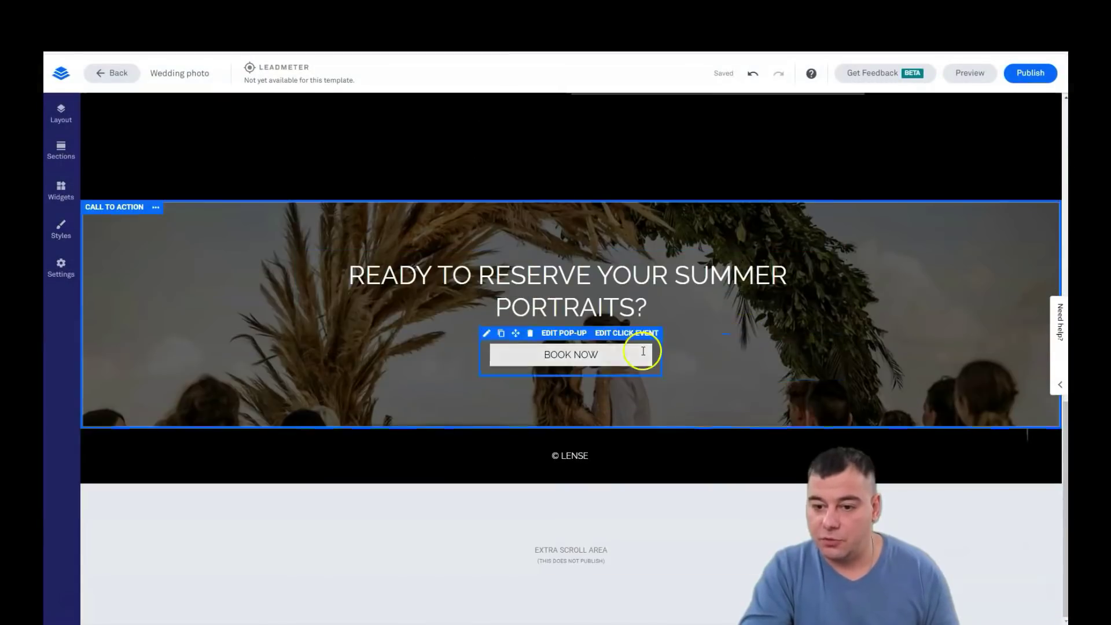
scroll(643, 351, up, 8)
click(664, 338)
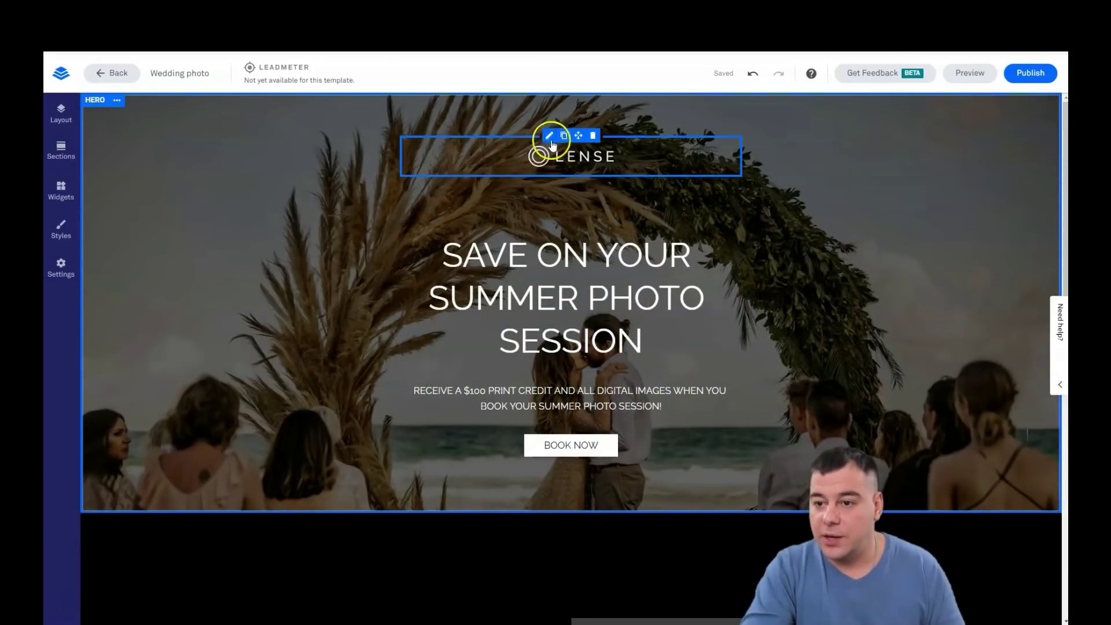
Replace the LENSE logo with a signature-style logo from the image library.
click(548, 138)
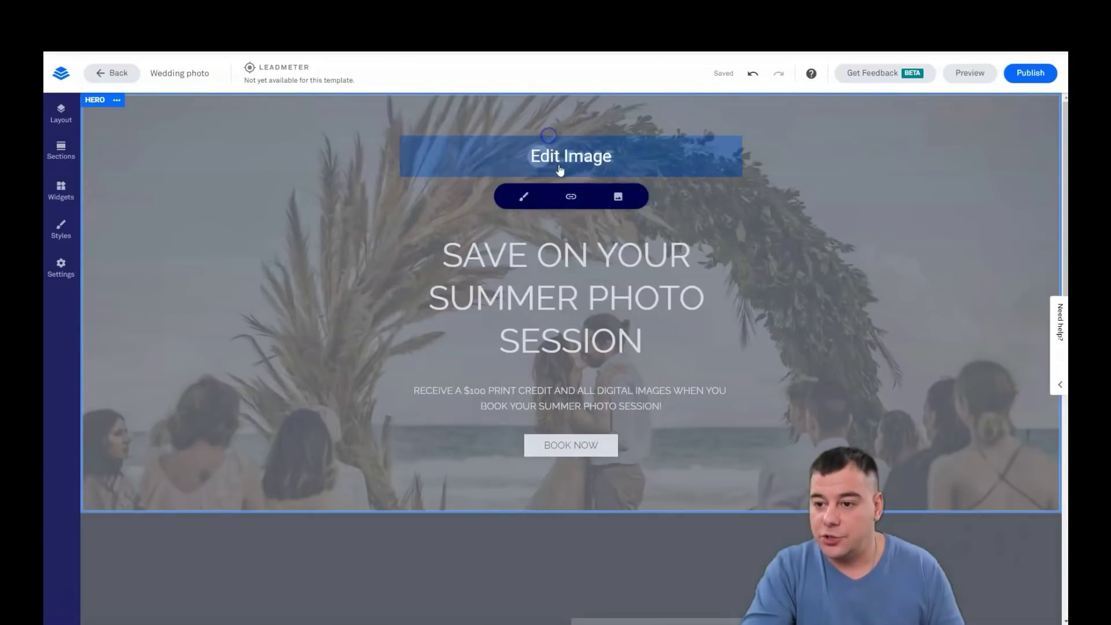
click(618, 197)
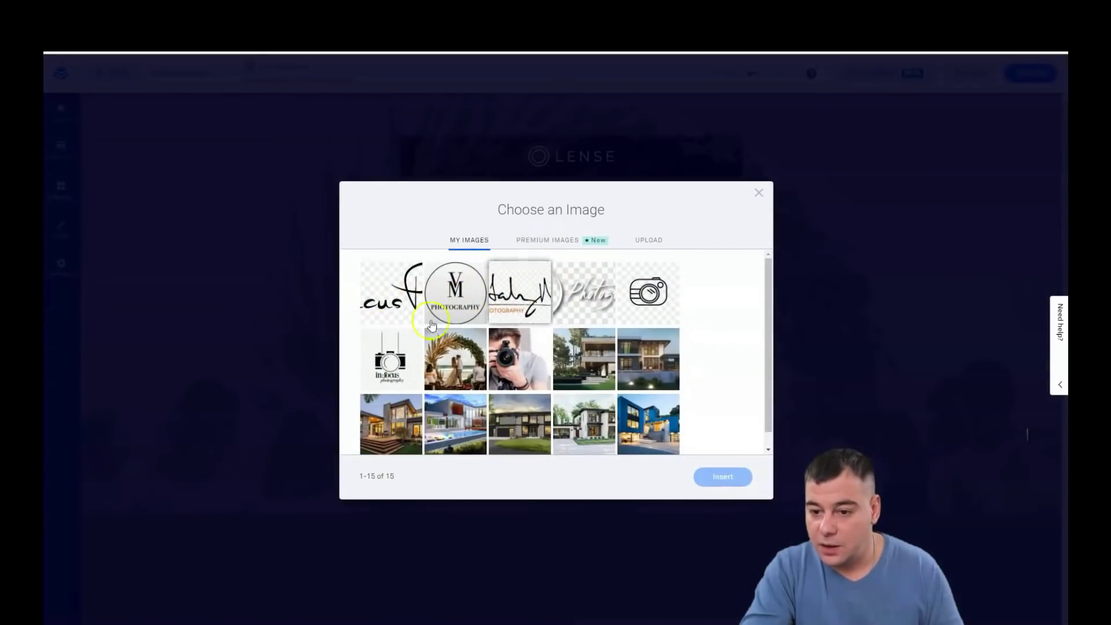
click(391, 293)
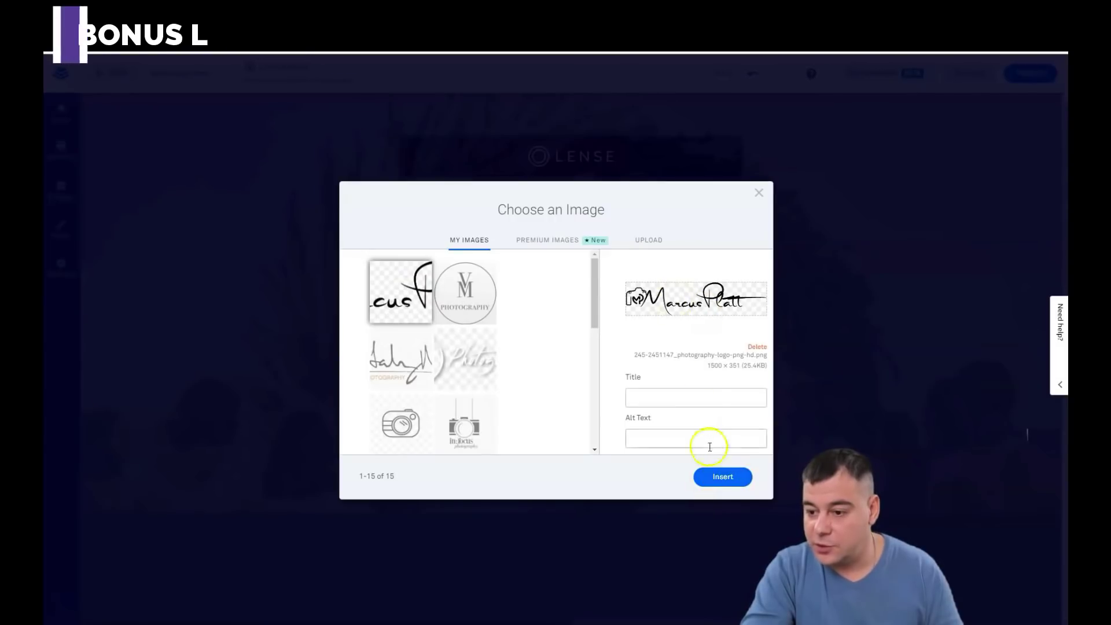
click(723, 477)
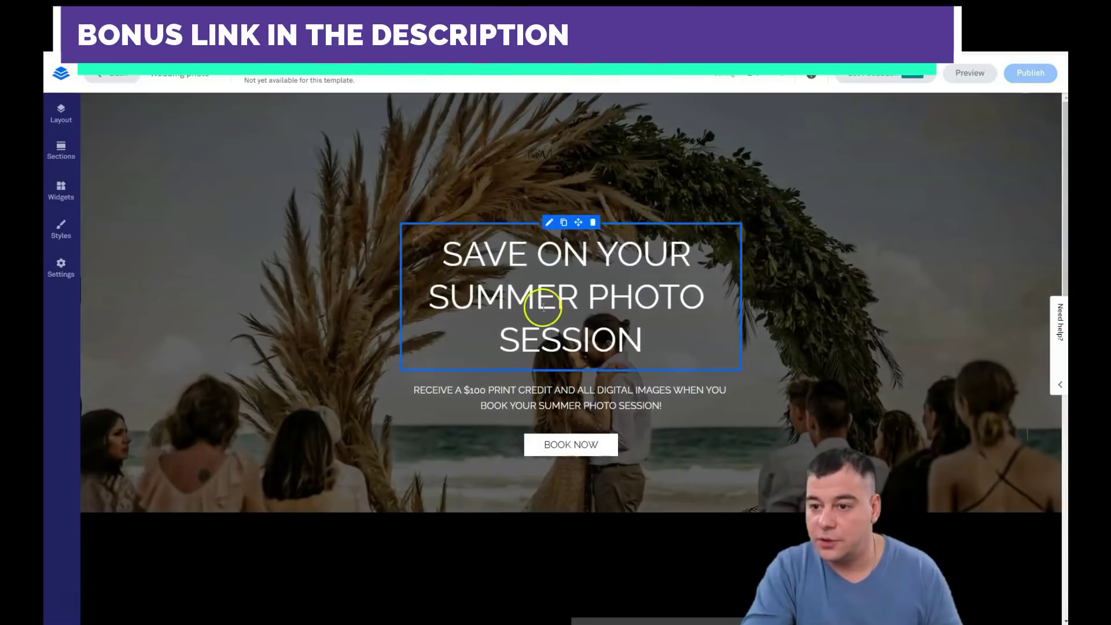
Review the header image's library and size and shape settings without changes.
click(550, 136)
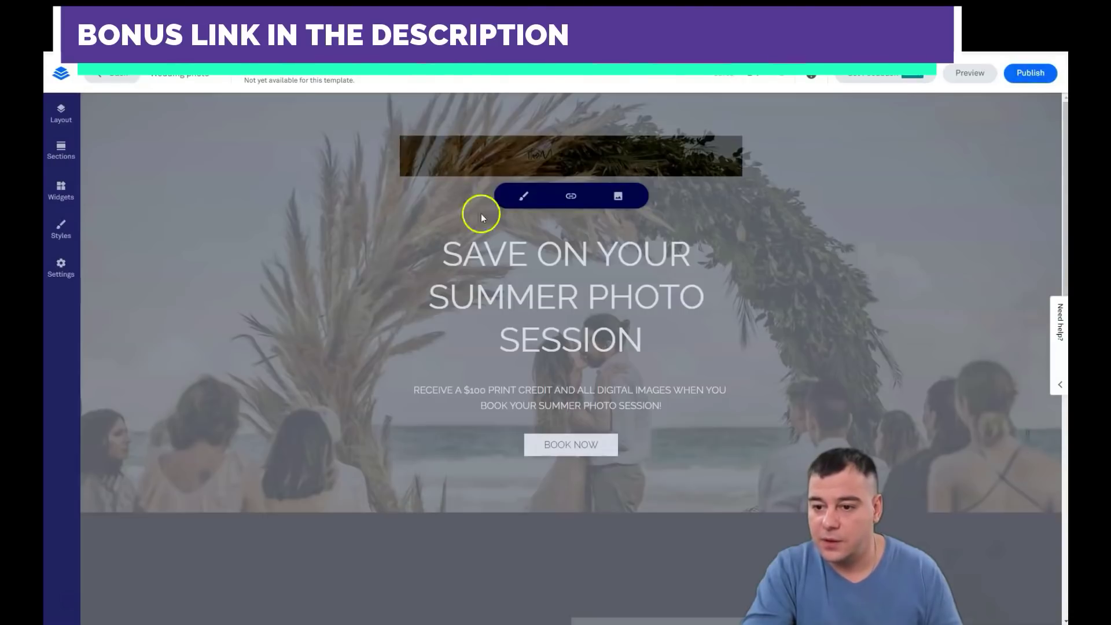
click(729, 202)
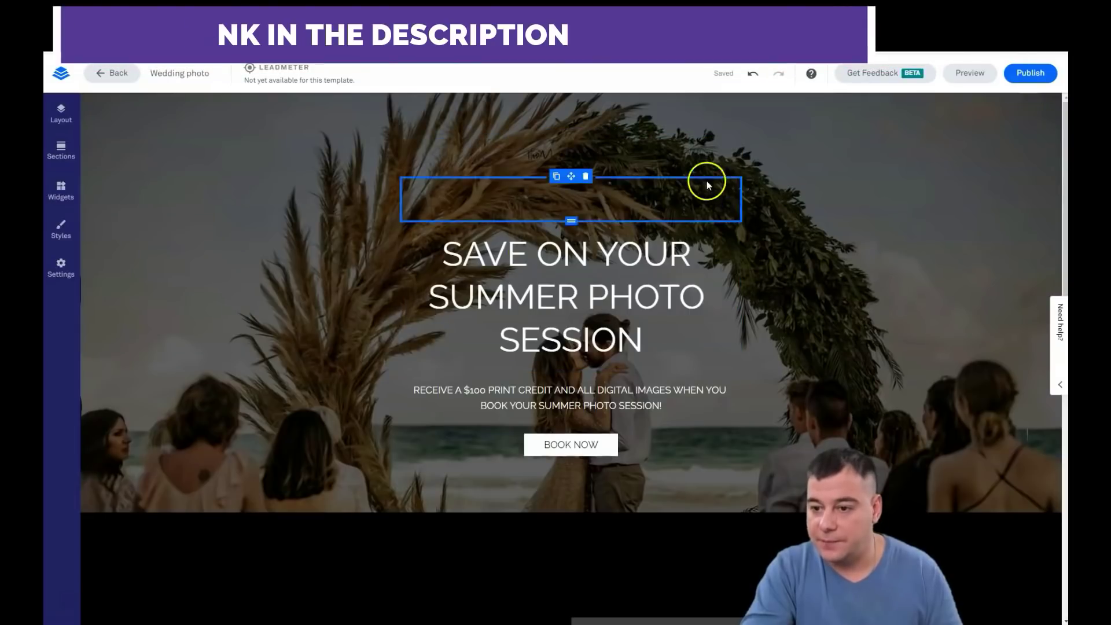
click(550, 152)
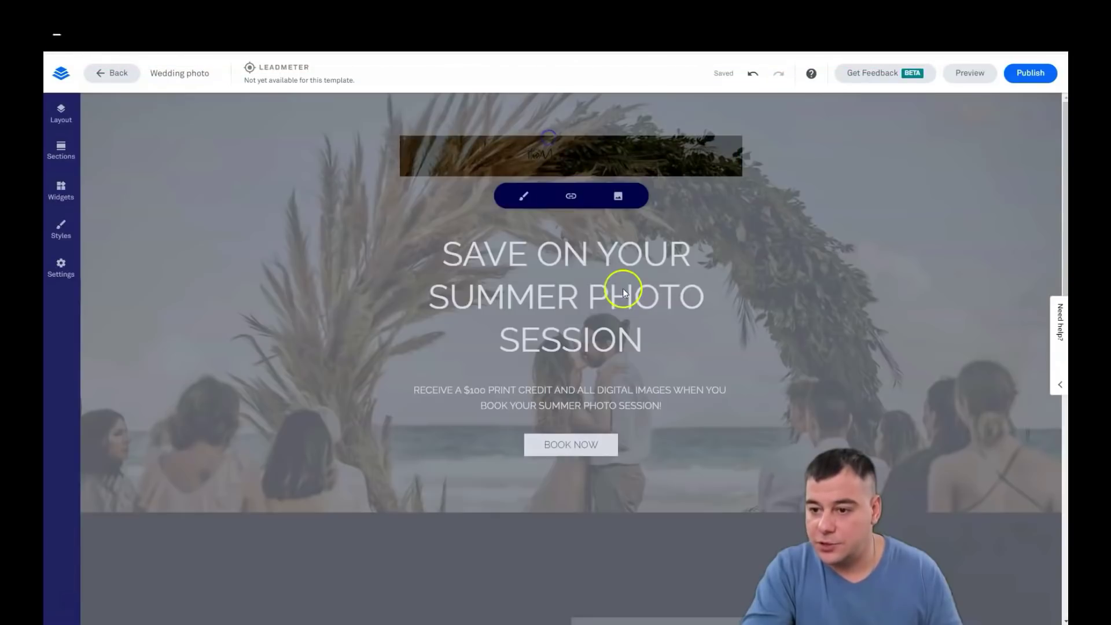
click(619, 196)
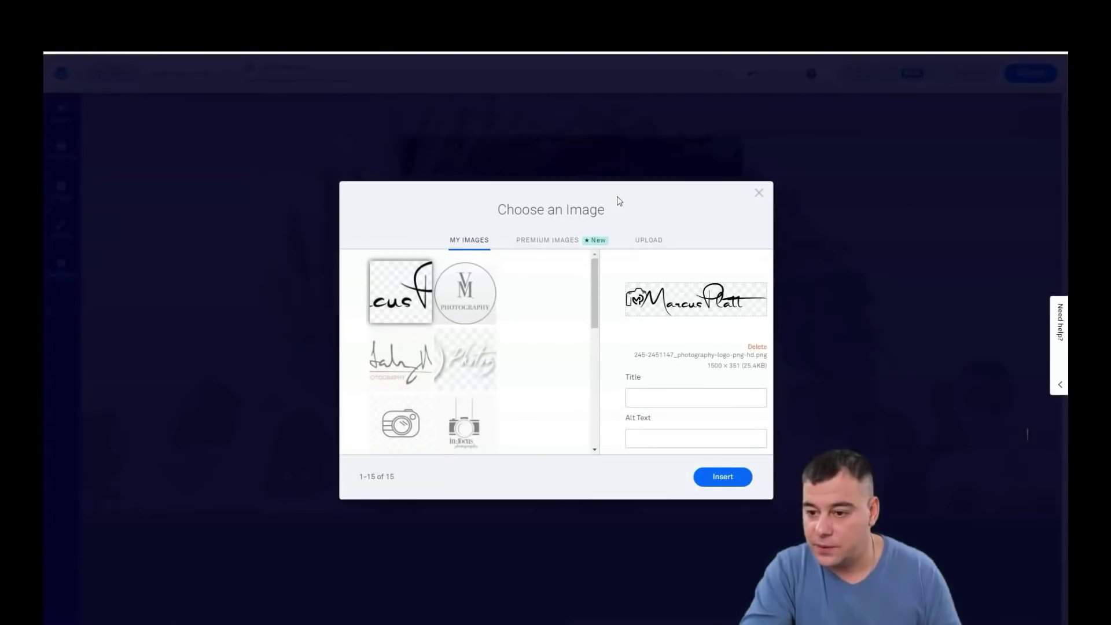
click(757, 192)
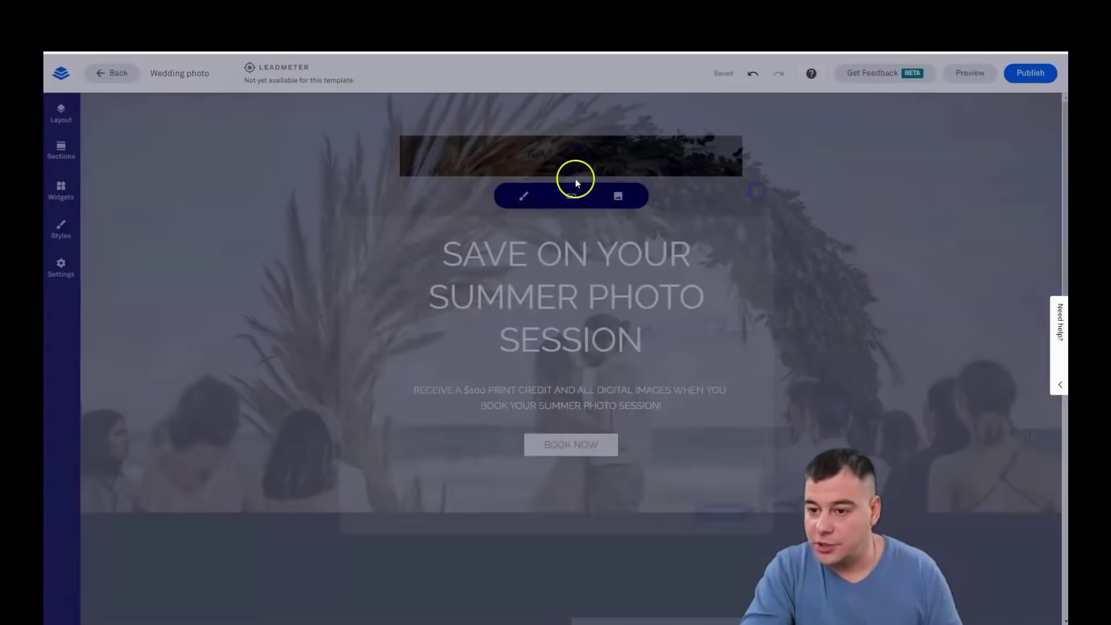
click(521, 197)
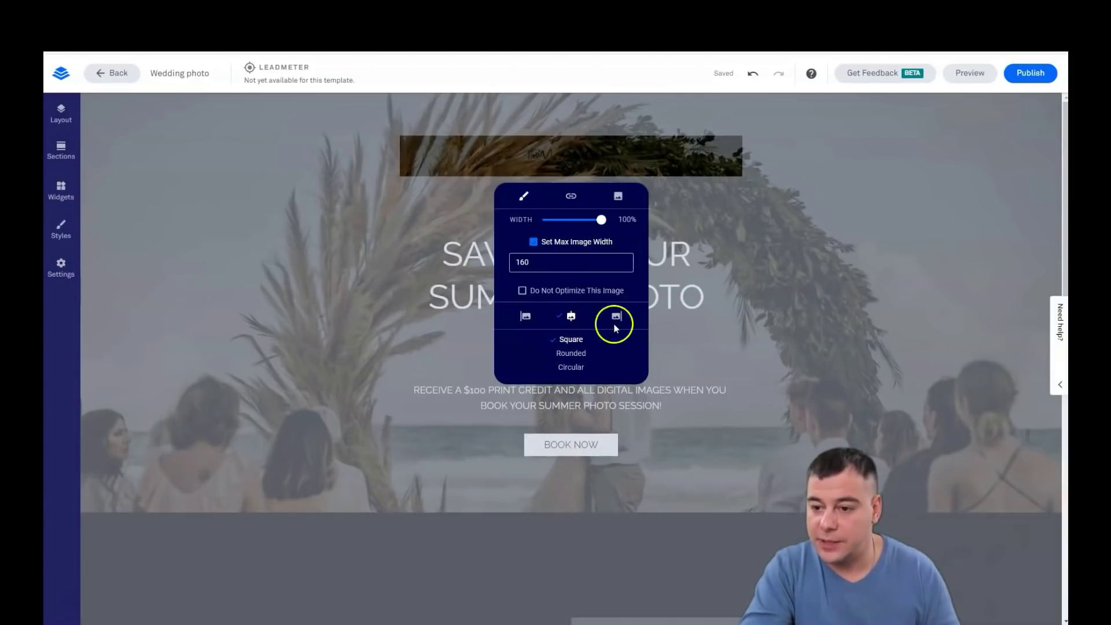
click(524, 201)
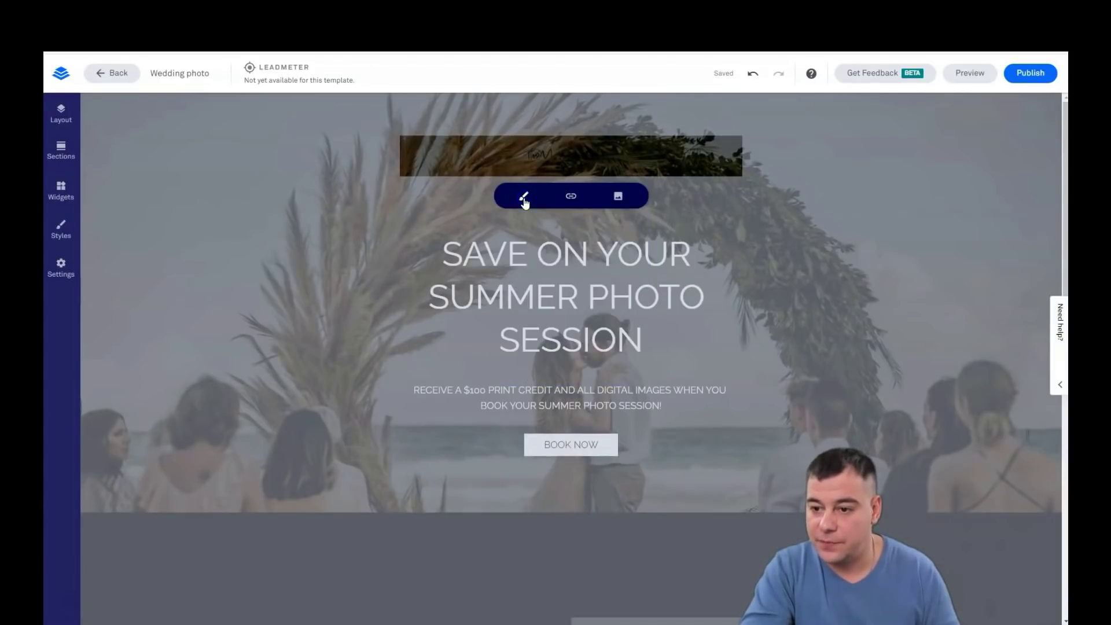
click(665, 194)
mouse_move(571, 156)
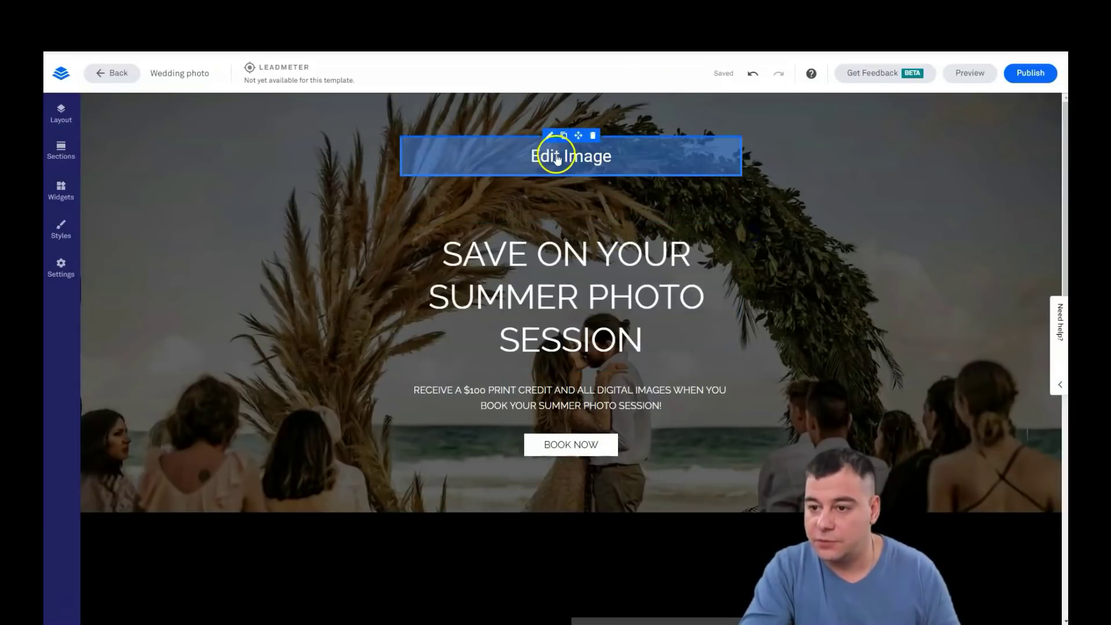
Insert the VM PHOTOGRAPHY logo in the header and make its shape Circular.
click(564, 157)
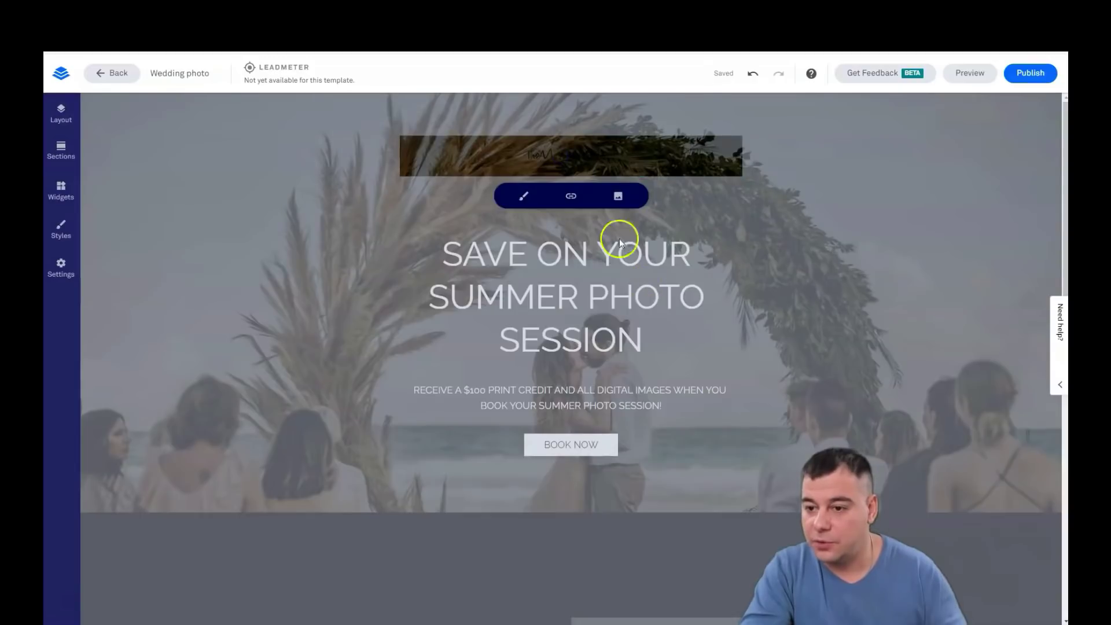
click(619, 198)
click(465, 291)
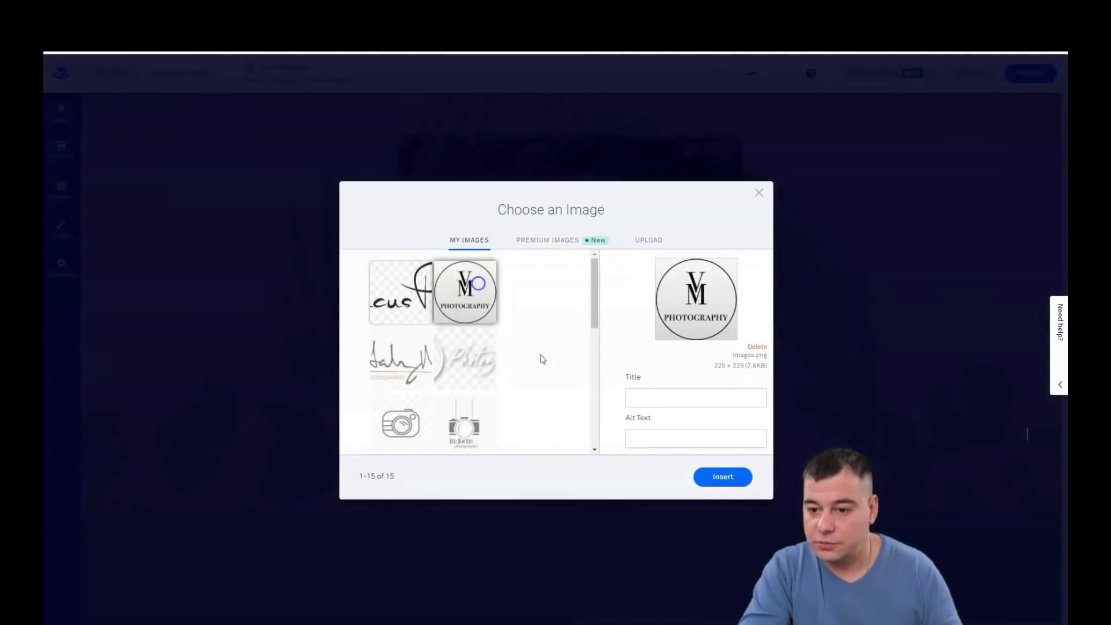
click(719, 478)
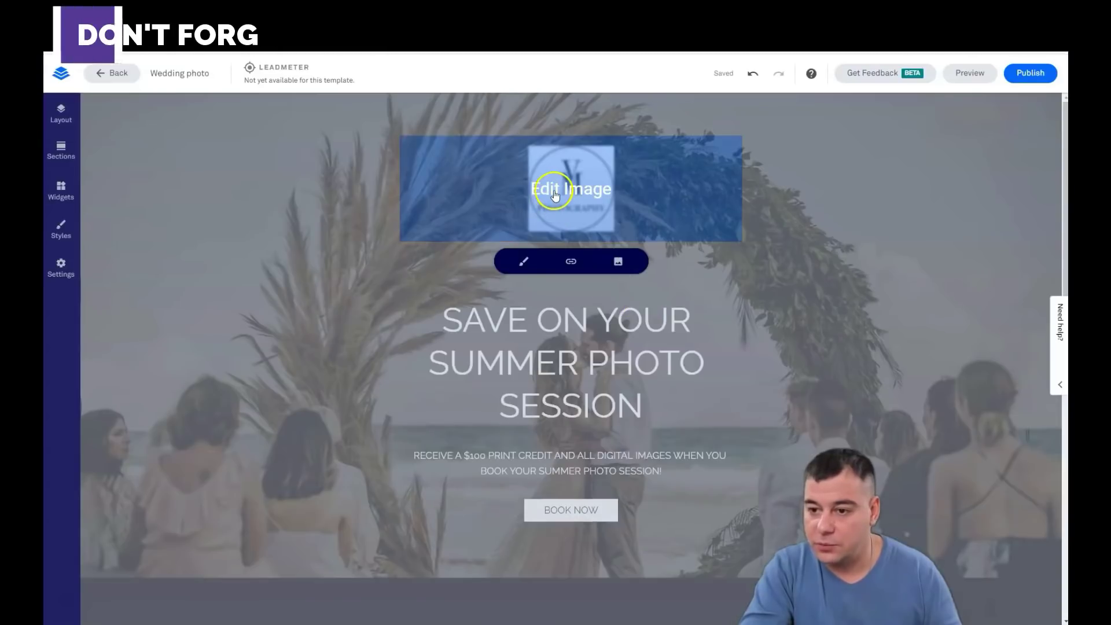
click(524, 262)
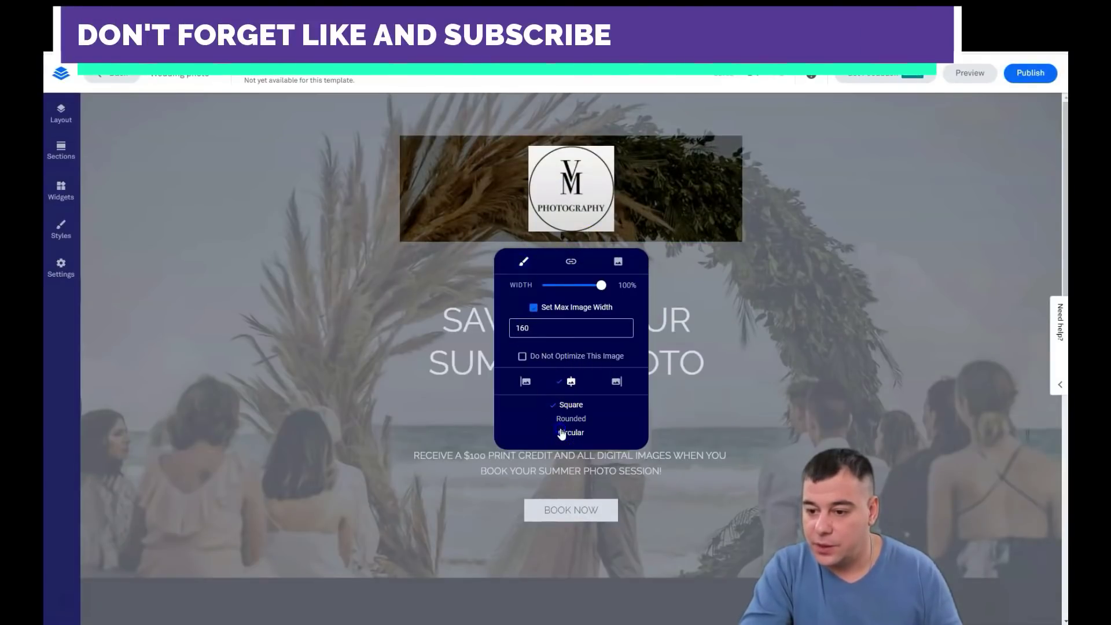
click(561, 433)
click(851, 261)
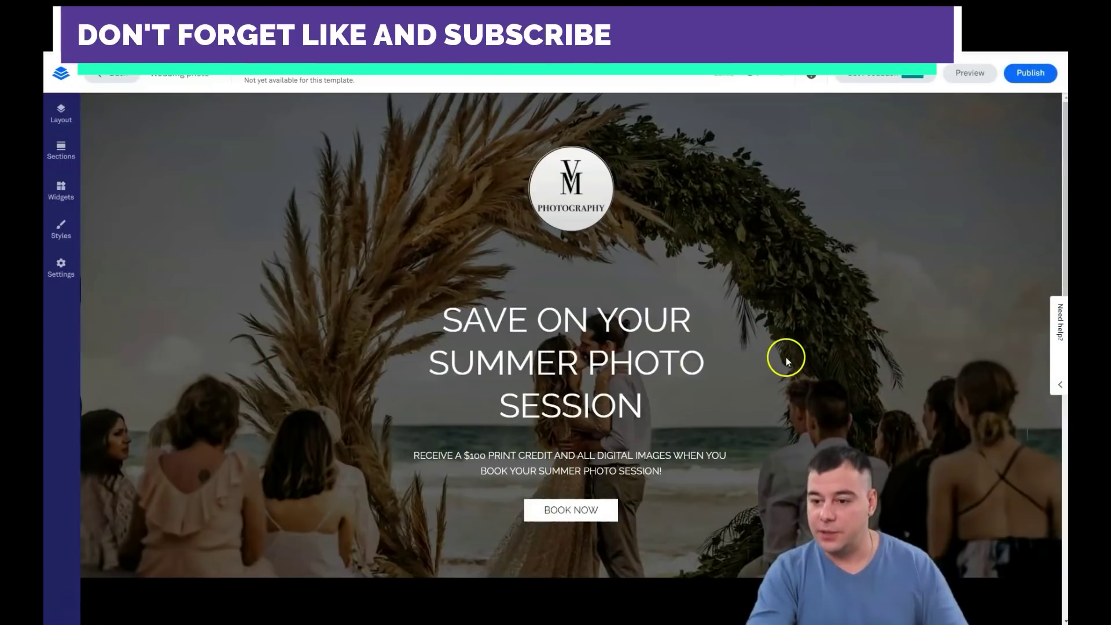
scroll(510, 337, down, 3)
scroll(510, 337, up, 3)
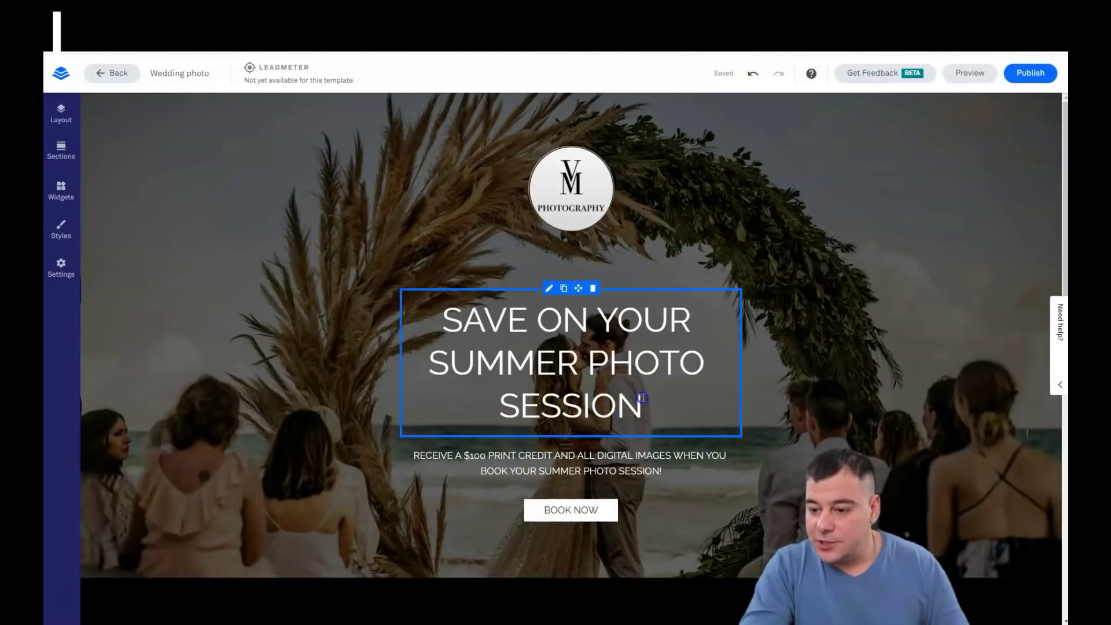
Change SUMMER to WEDDING in the hero heading text.
click(644, 398)
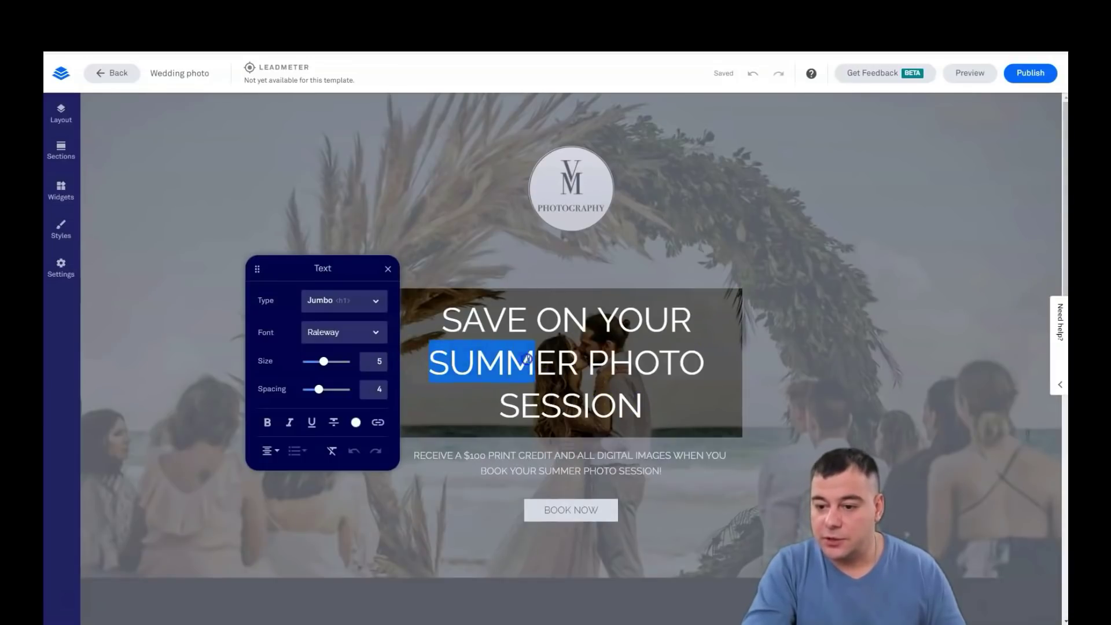
text(w)
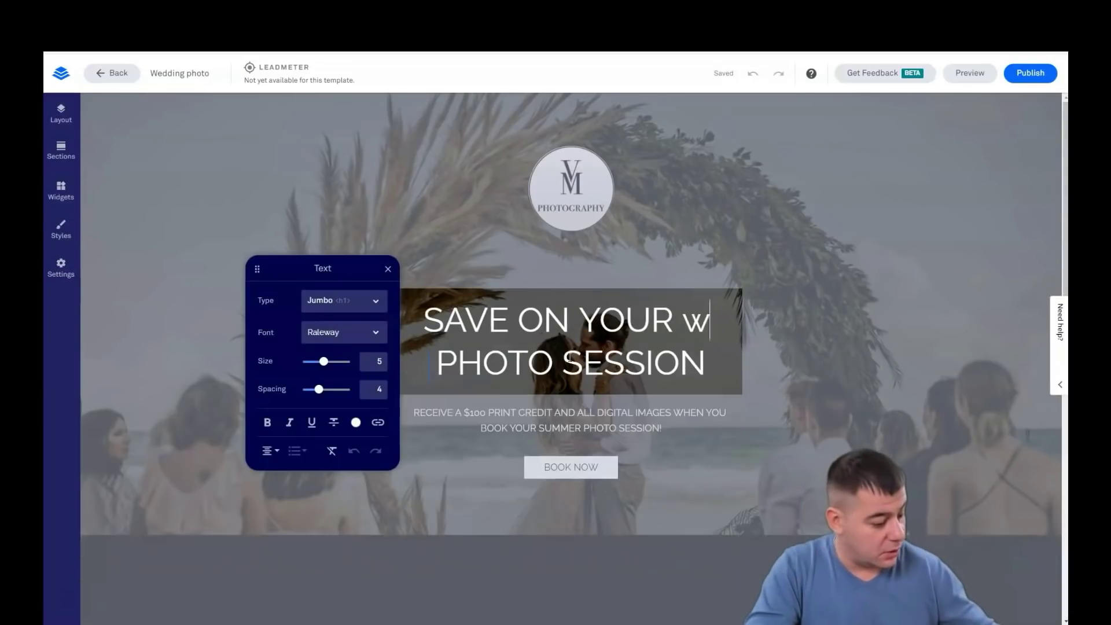
text(edd)
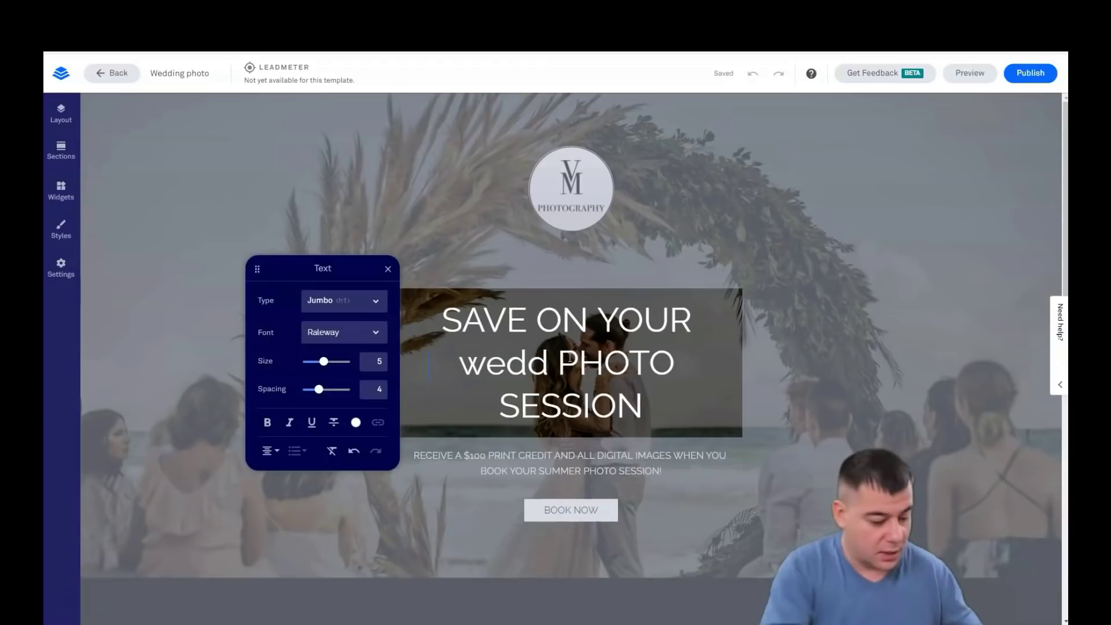
key(BackSpace)
key(BackSpace)
key(BackSpace)
key(BackSpace)
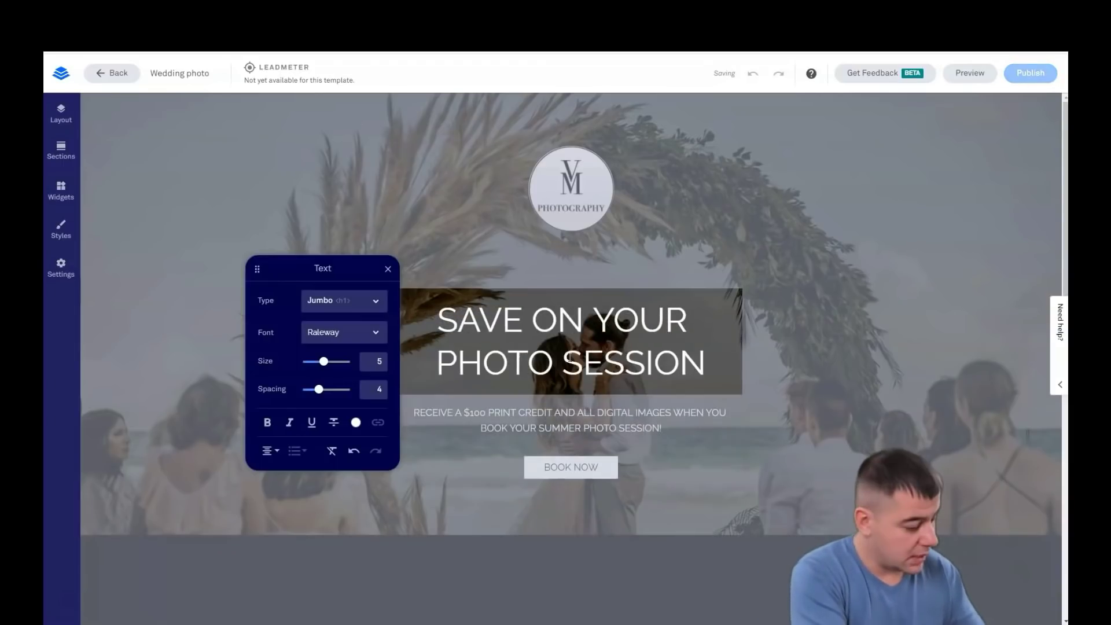
text(WED)
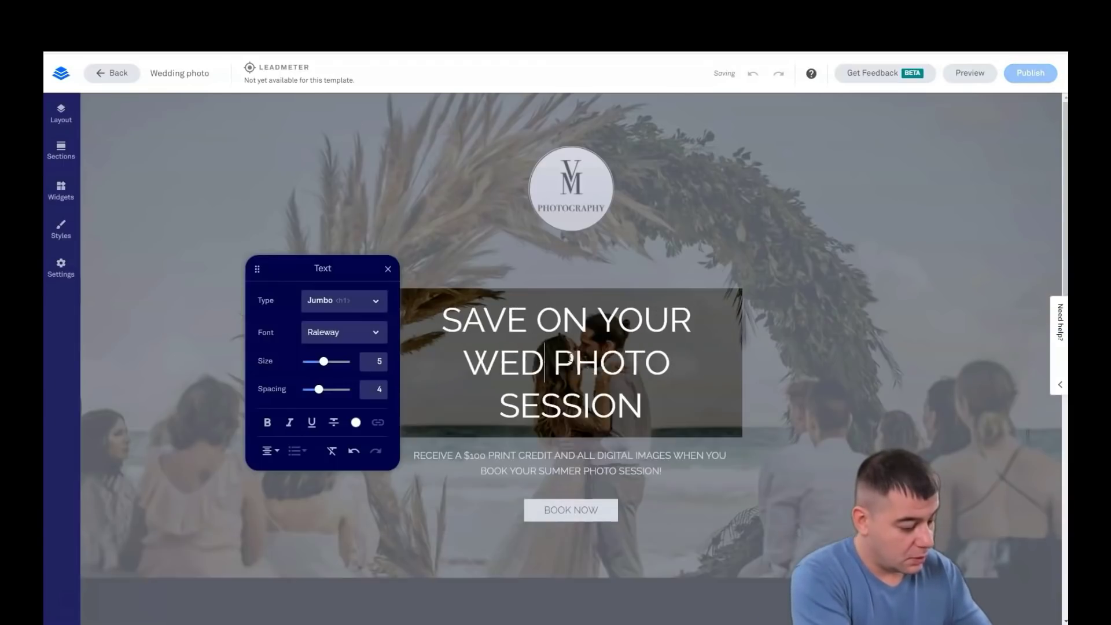
text(DING)
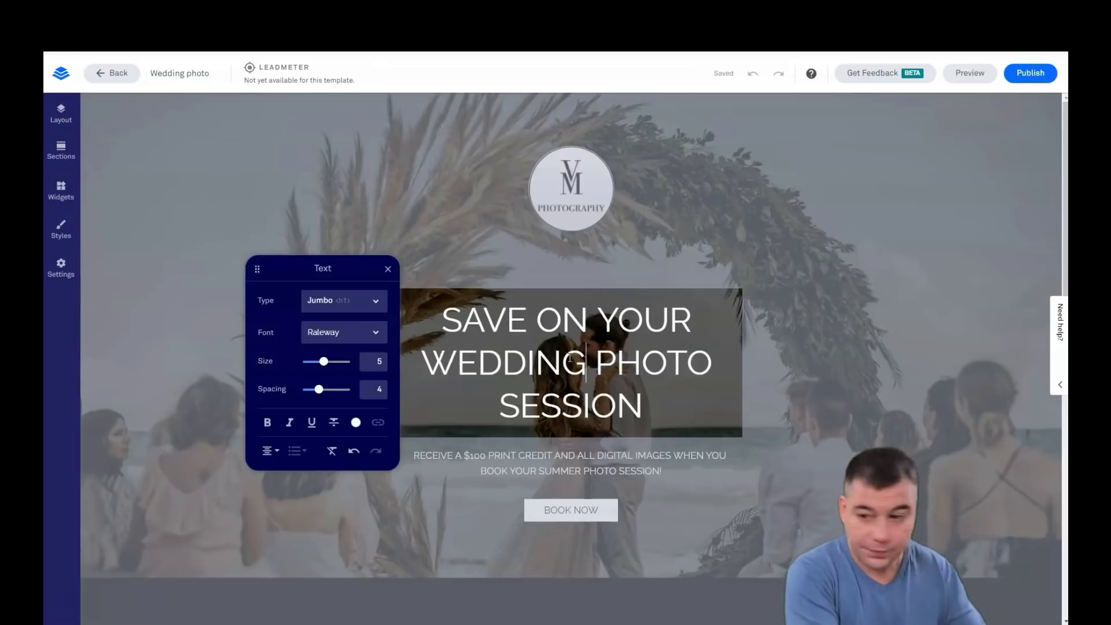
click(748, 355)
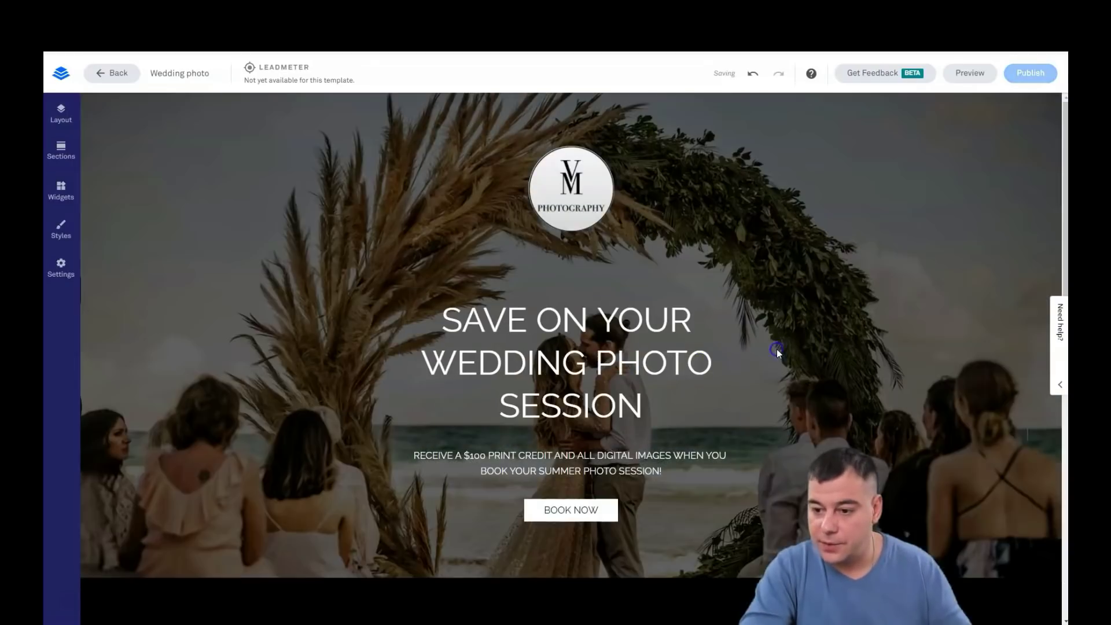
click(503, 323)
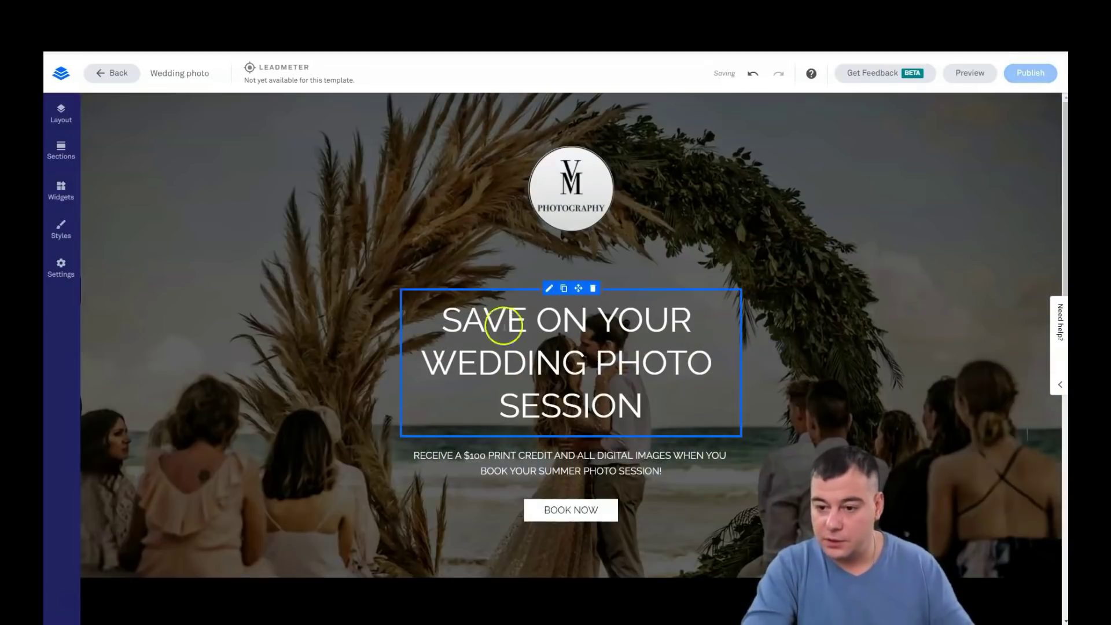
Recolour the whole hero heading with a custom red shade.
click(549, 290)
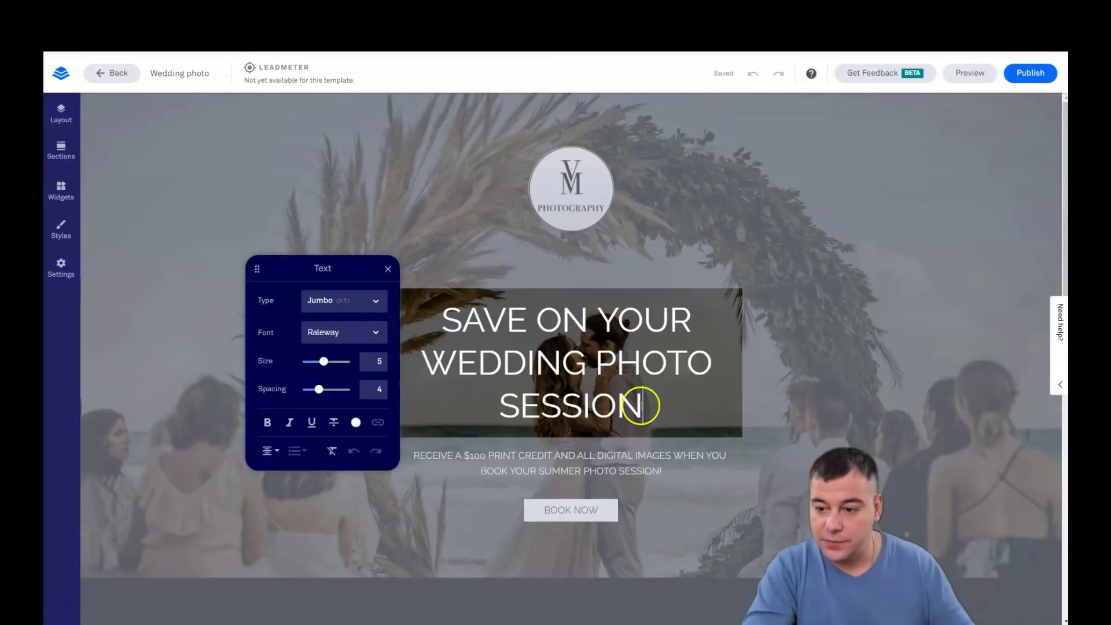
drag(639, 401, 449, 330)
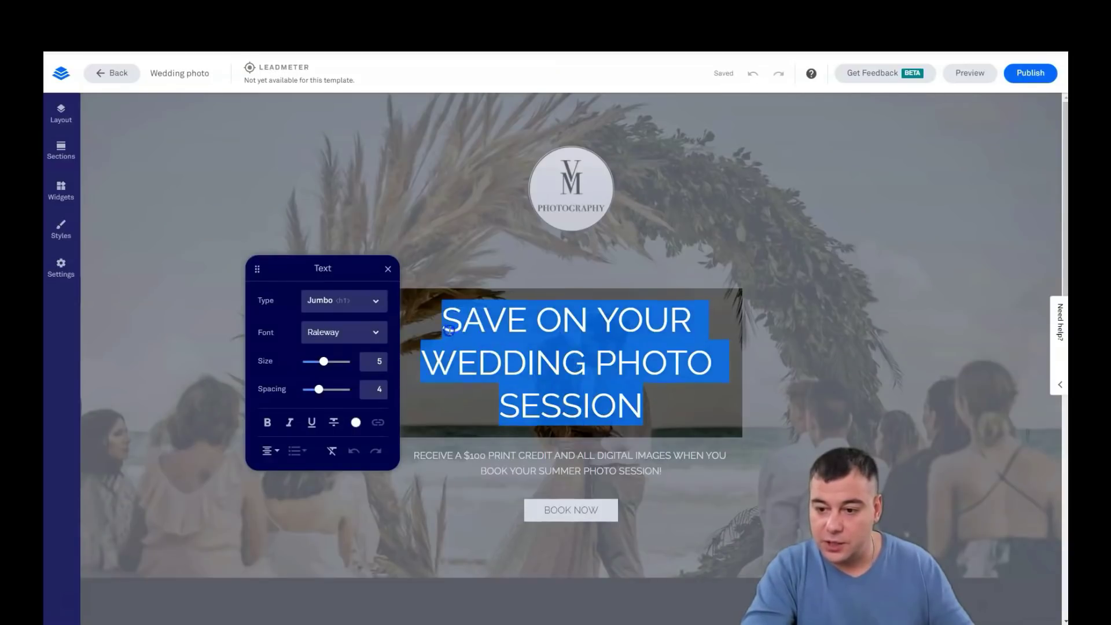
click(355, 425)
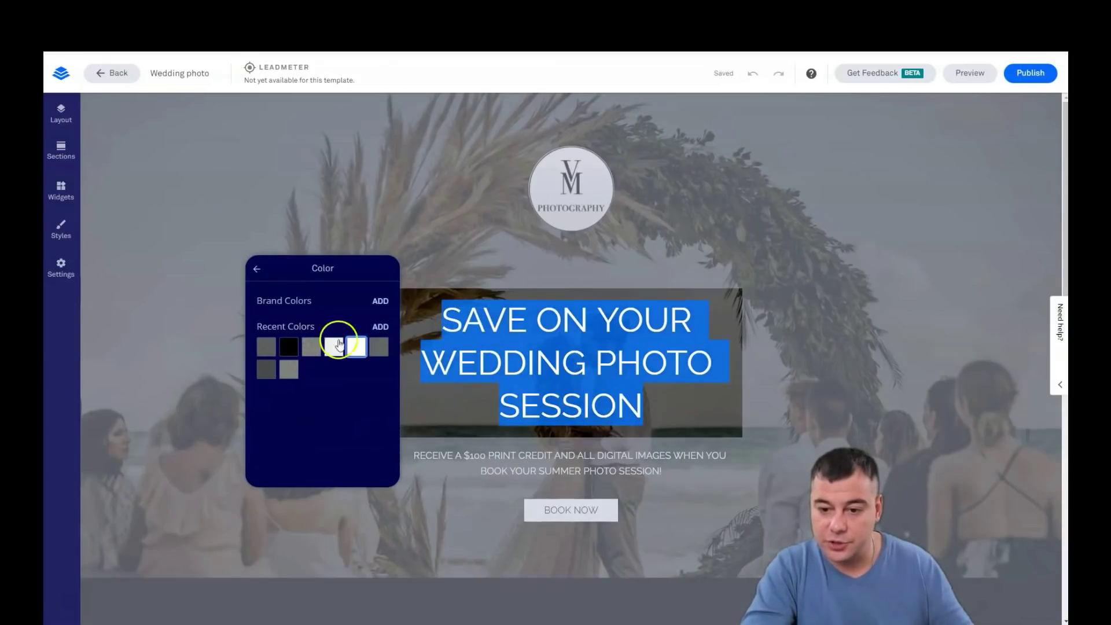
click(380, 325)
click(371, 320)
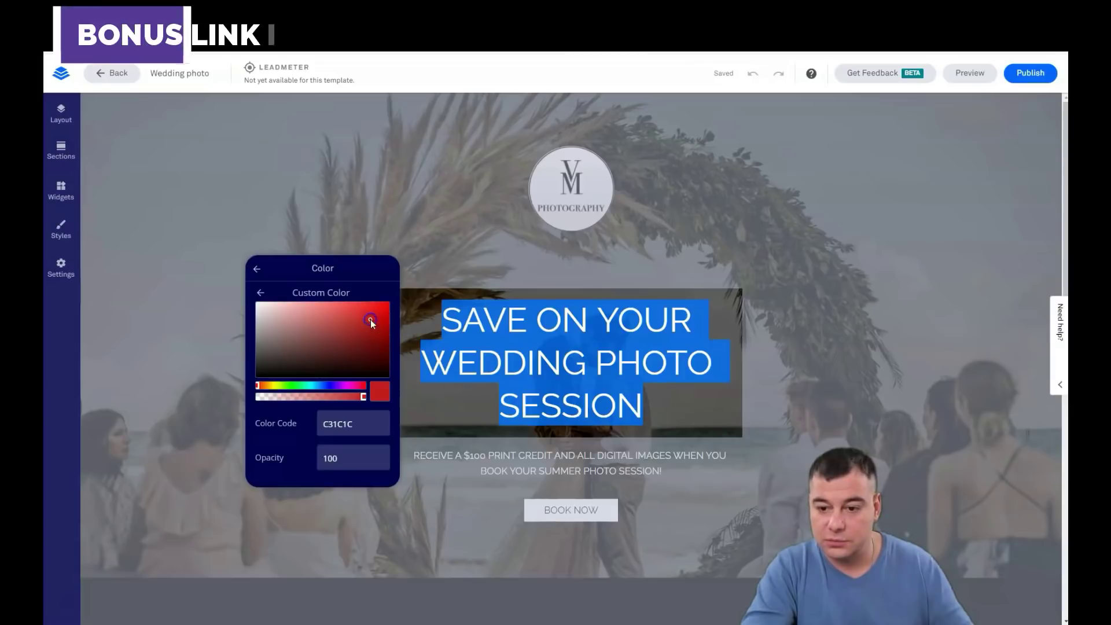
click(375, 315)
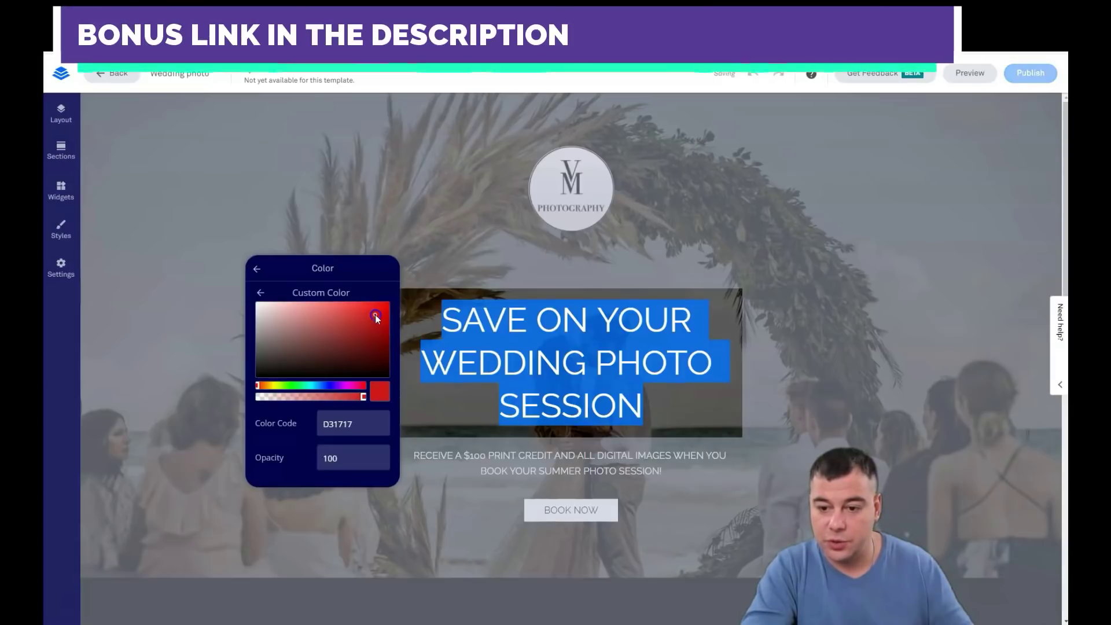
click(796, 328)
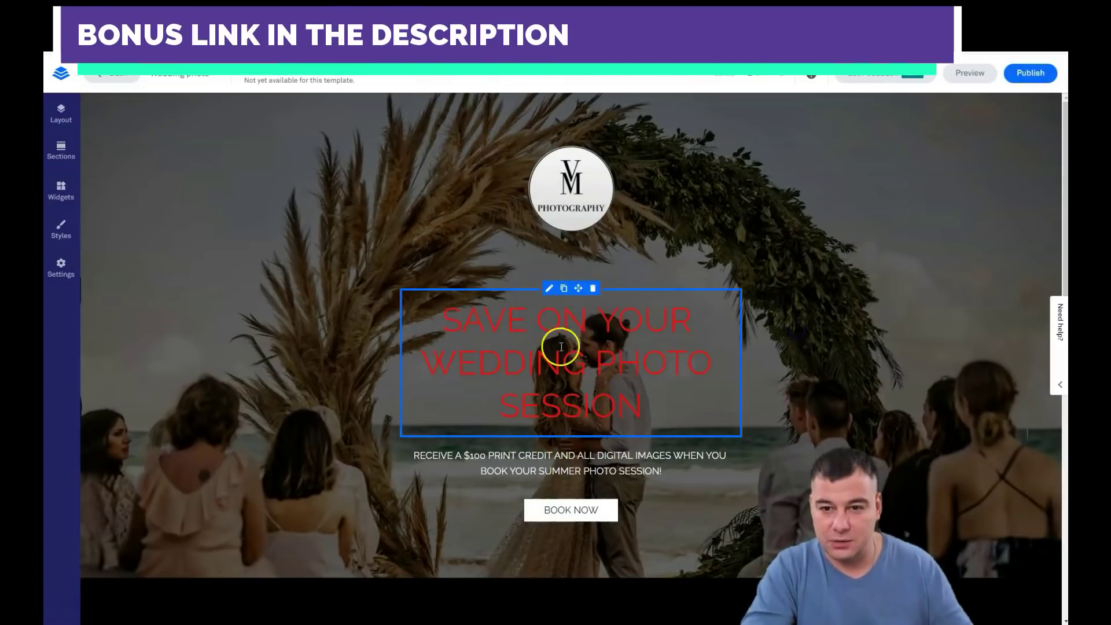
Turn the heading back to white and delete the empty spacer above it.
click(550, 289)
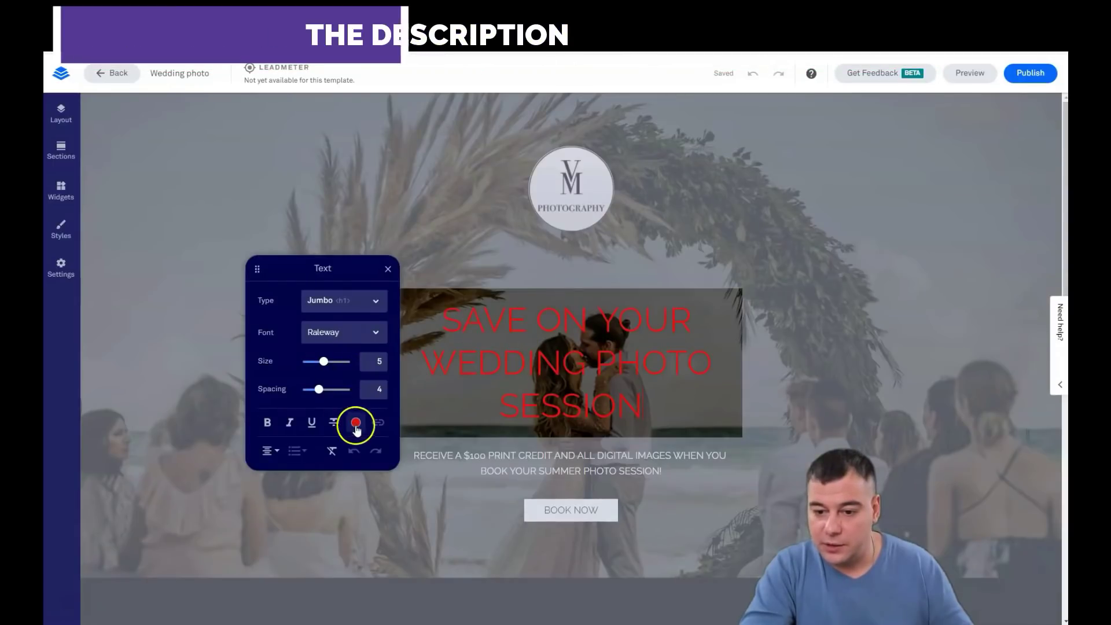
click(356, 421)
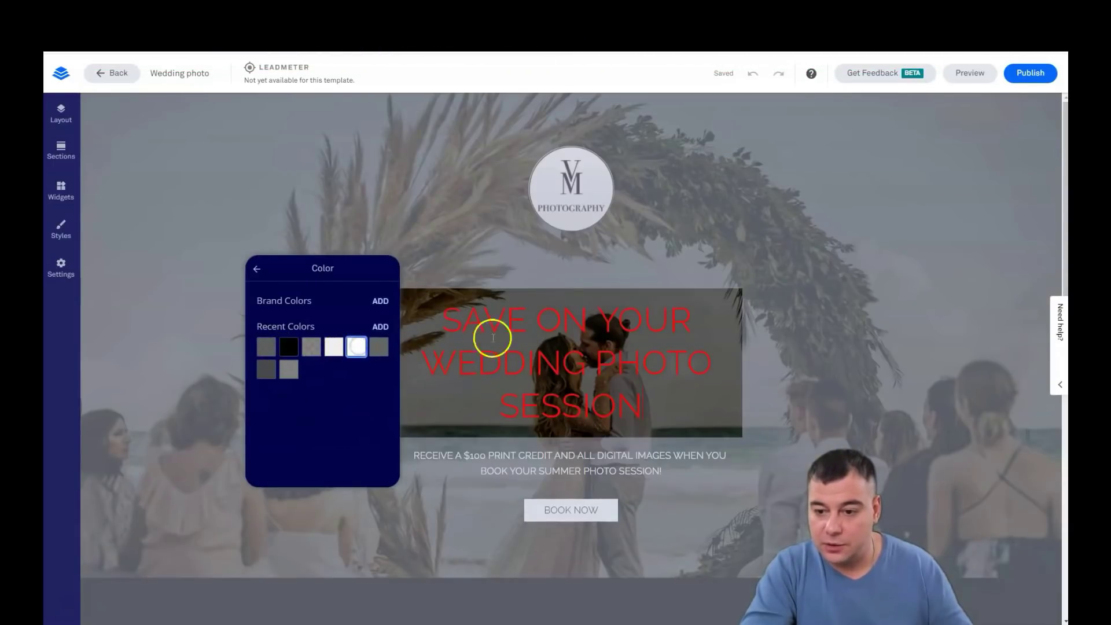
drag(444, 312, 711, 417)
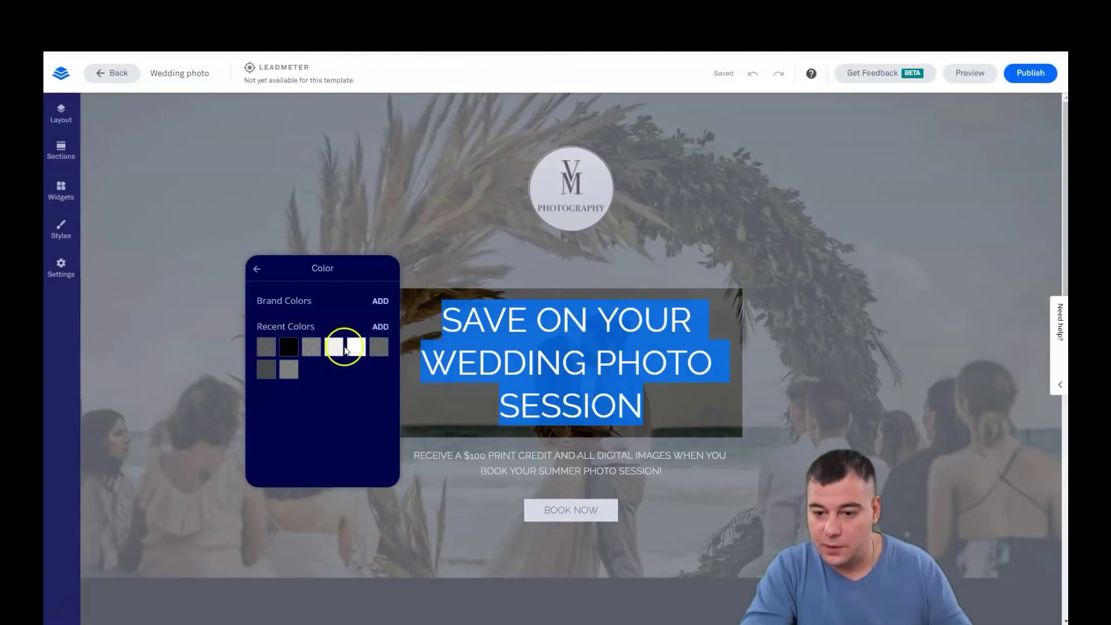
click(355, 345)
click(820, 319)
click(566, 455)
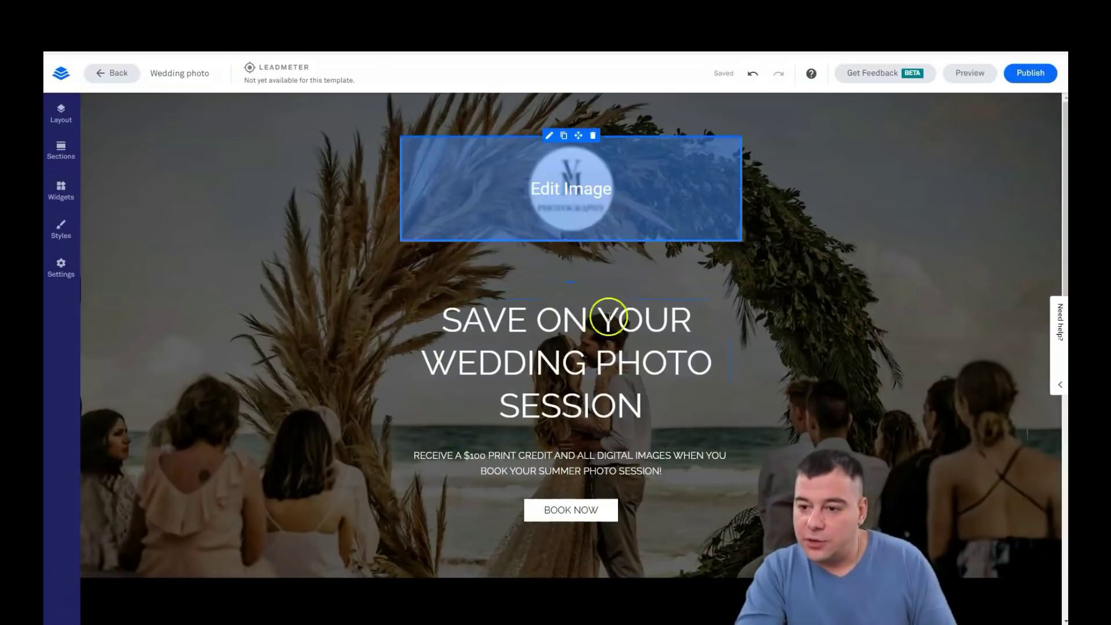
click(595, 266)
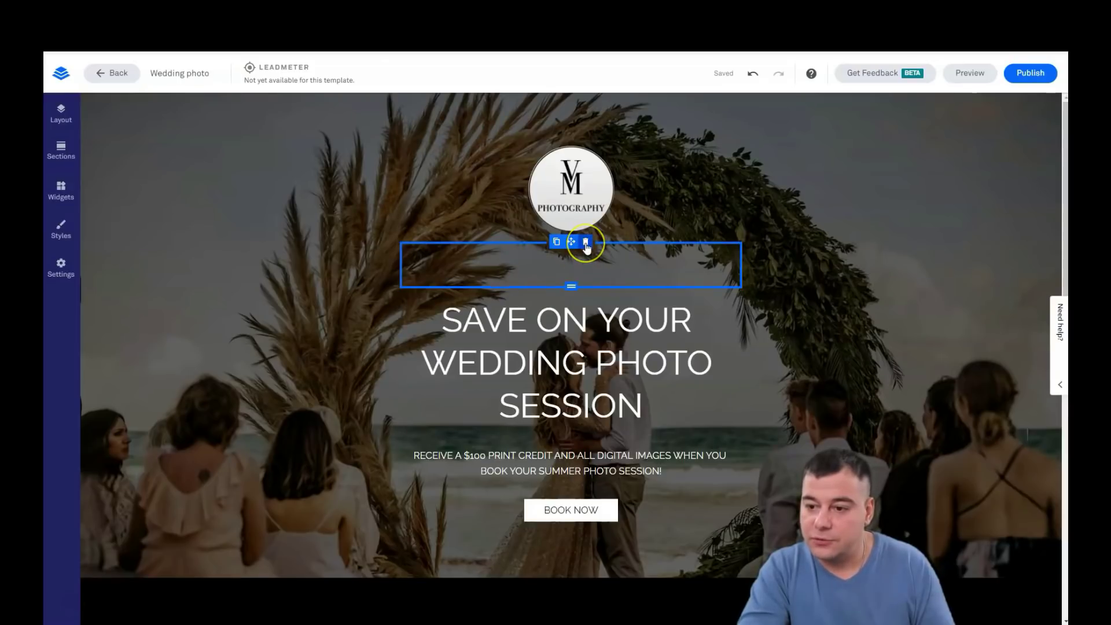
click(586, 242)
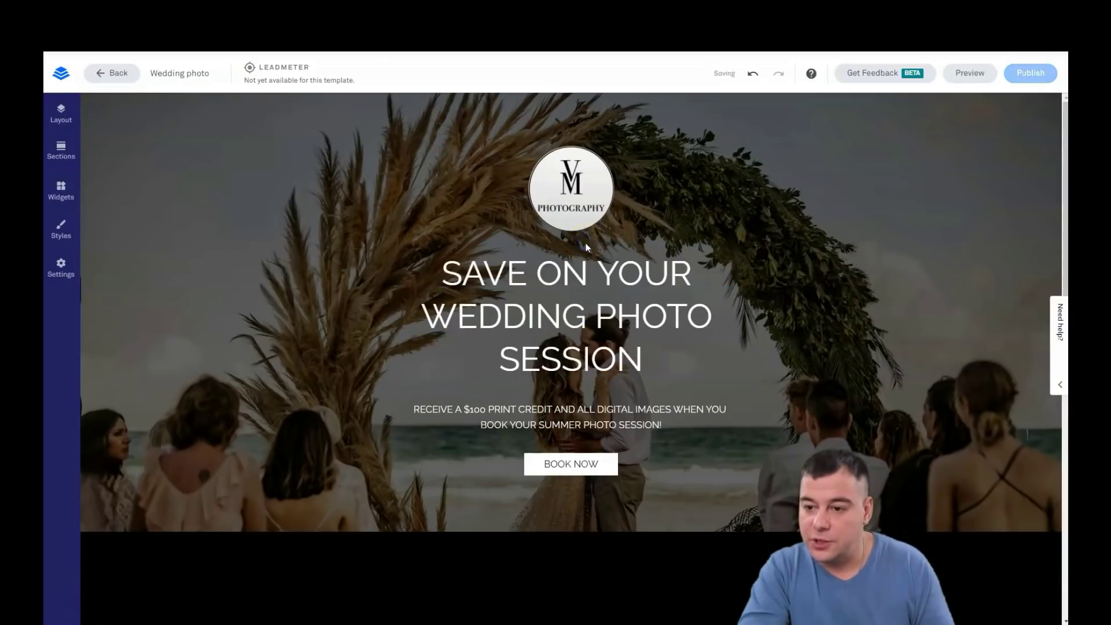
scroll(574, 334, down, 3)
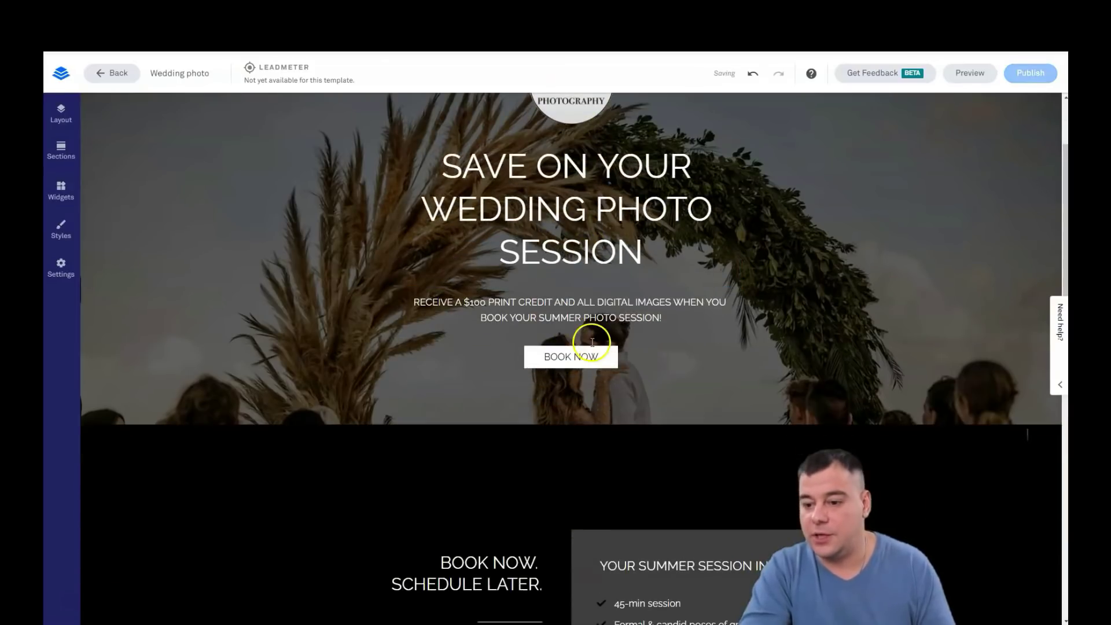
scroll(591, 365, up, 3)
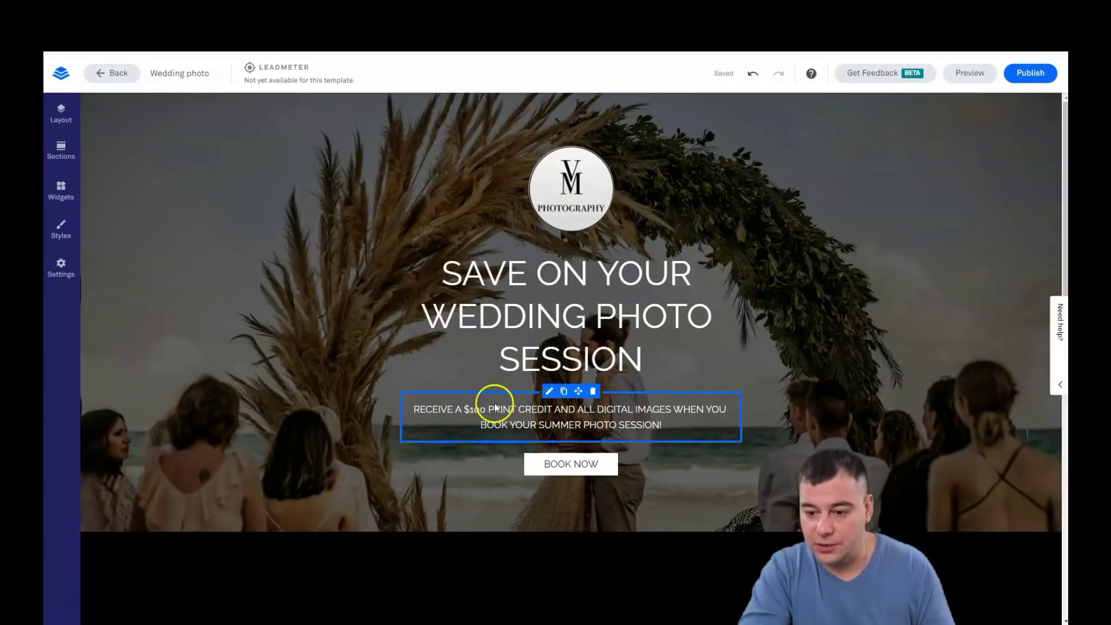
Replace SUMMER with WEDDING so the subtitle reads 'BOOK YOUR WEDDING PHOTO SESSION!'.
double_click(600, 425)
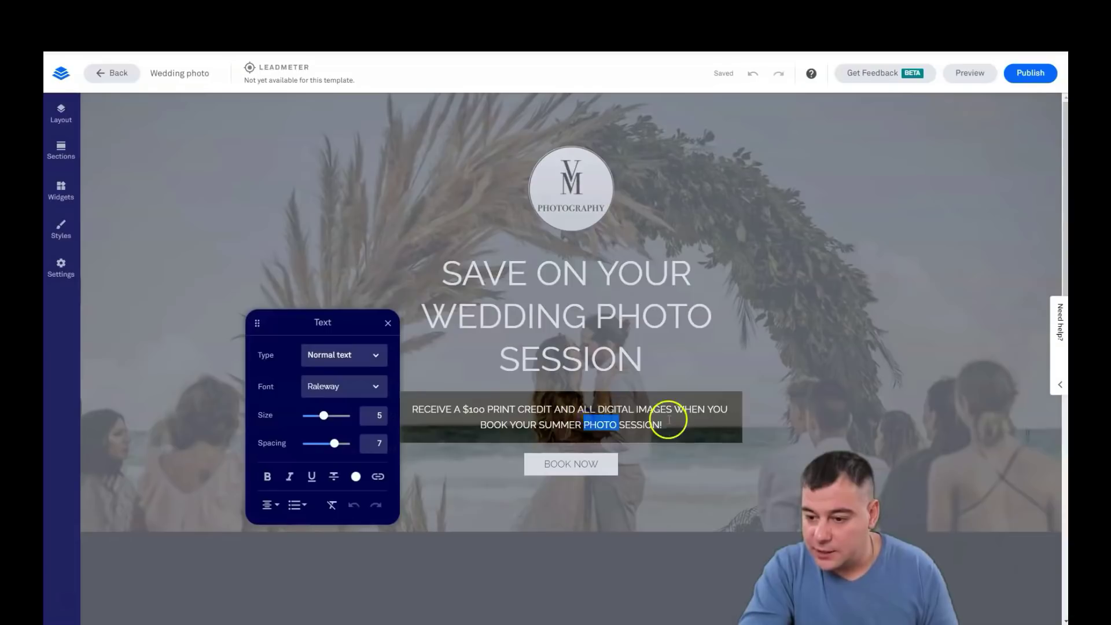
click(581, 425)
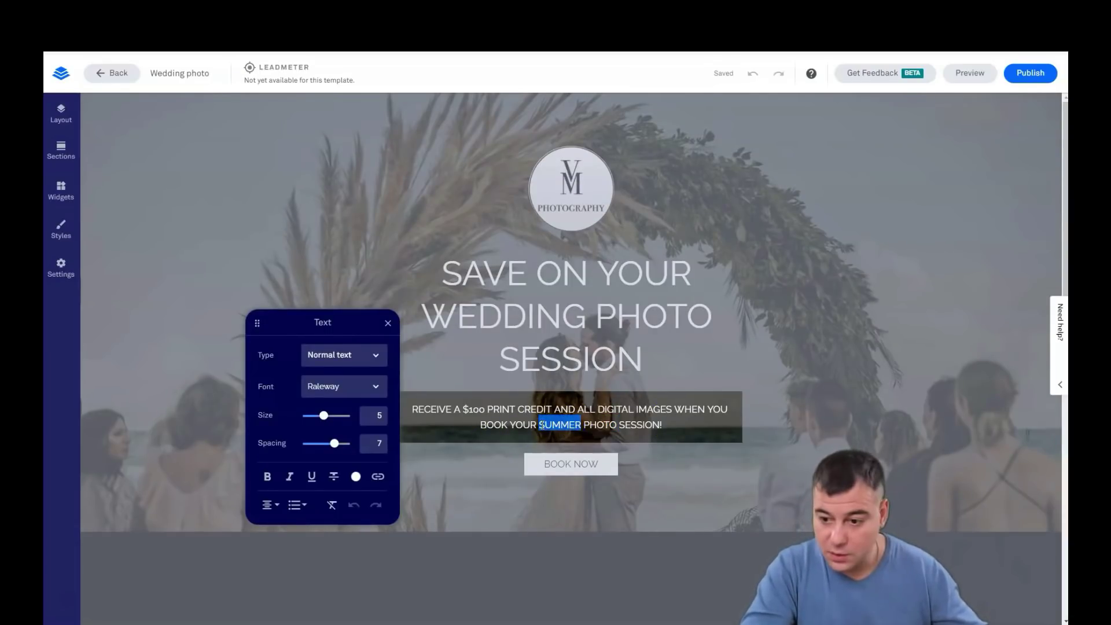
text(WEDD)
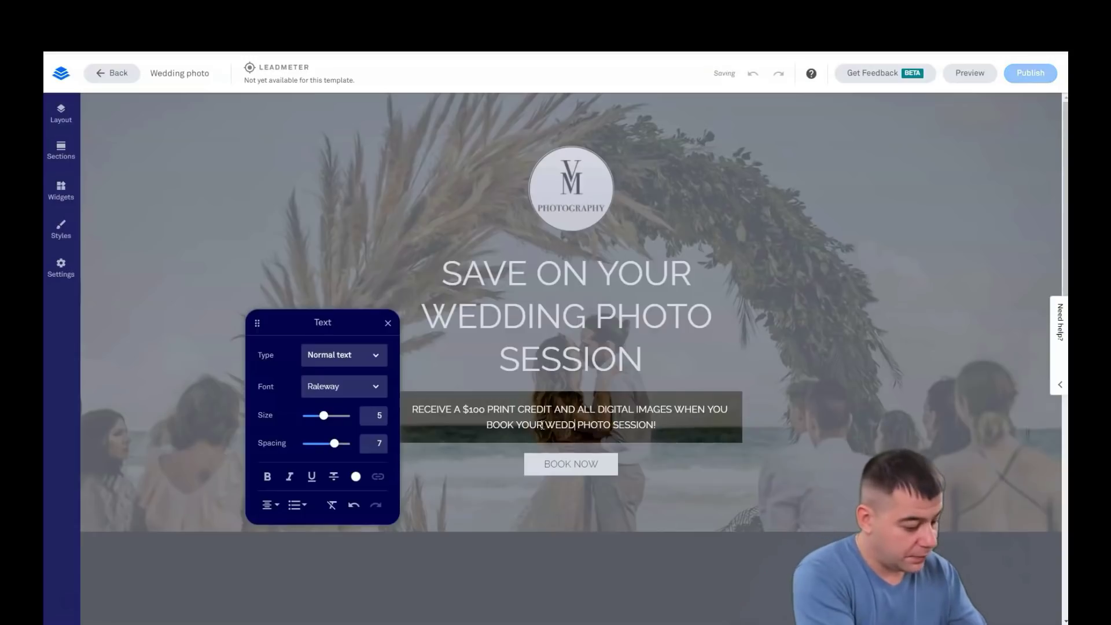
text(ING)
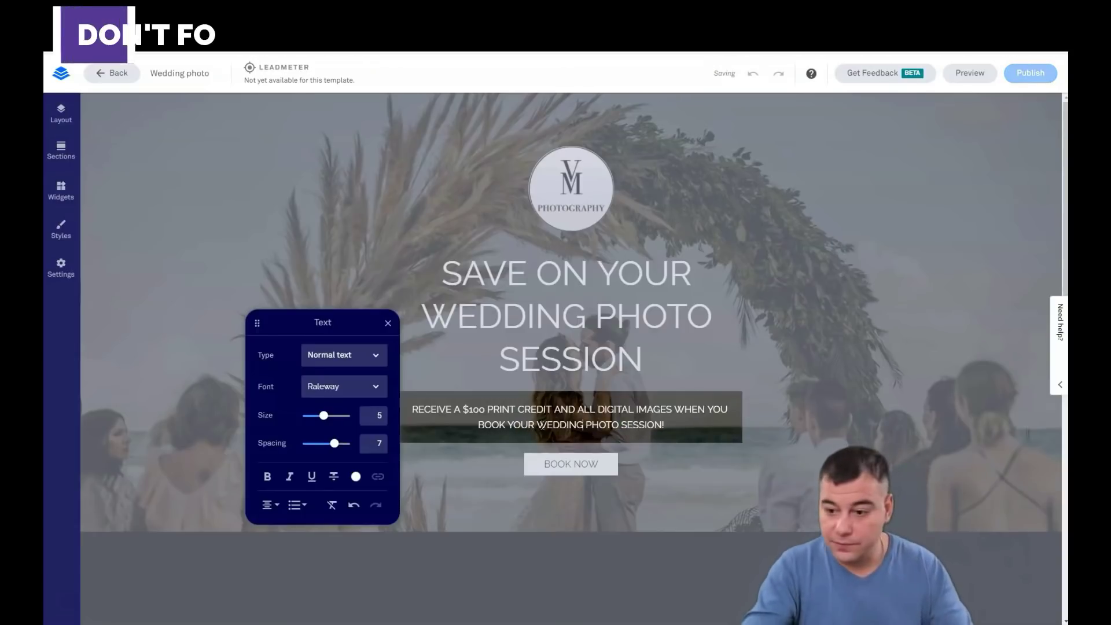
click(708, 470)
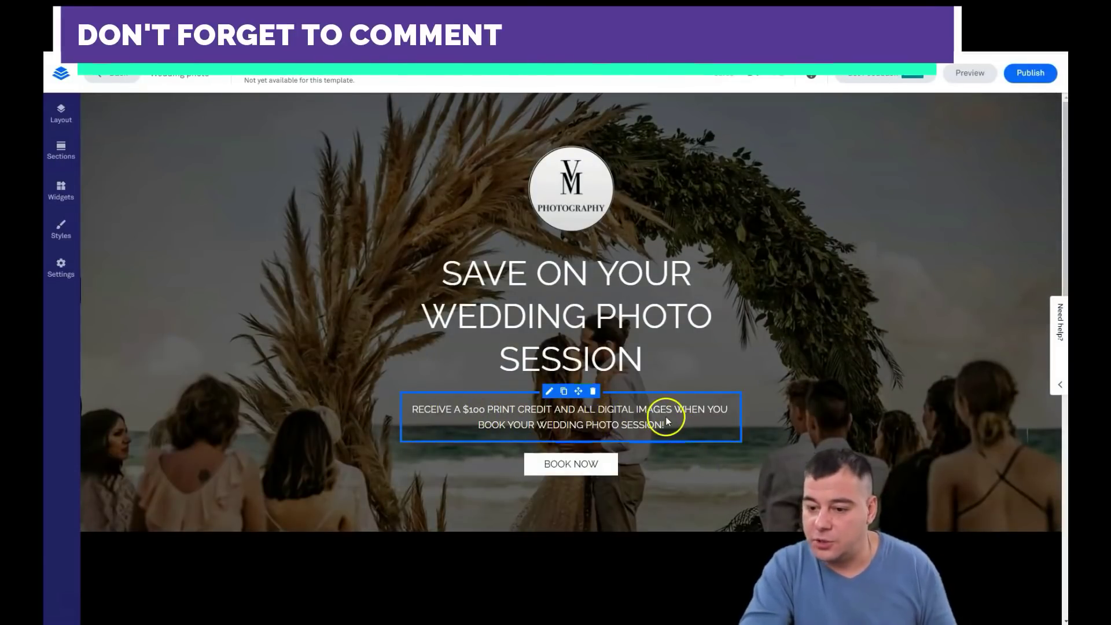
scroll(667, 417, down, 2)
scroll(668, 417, down, 2)
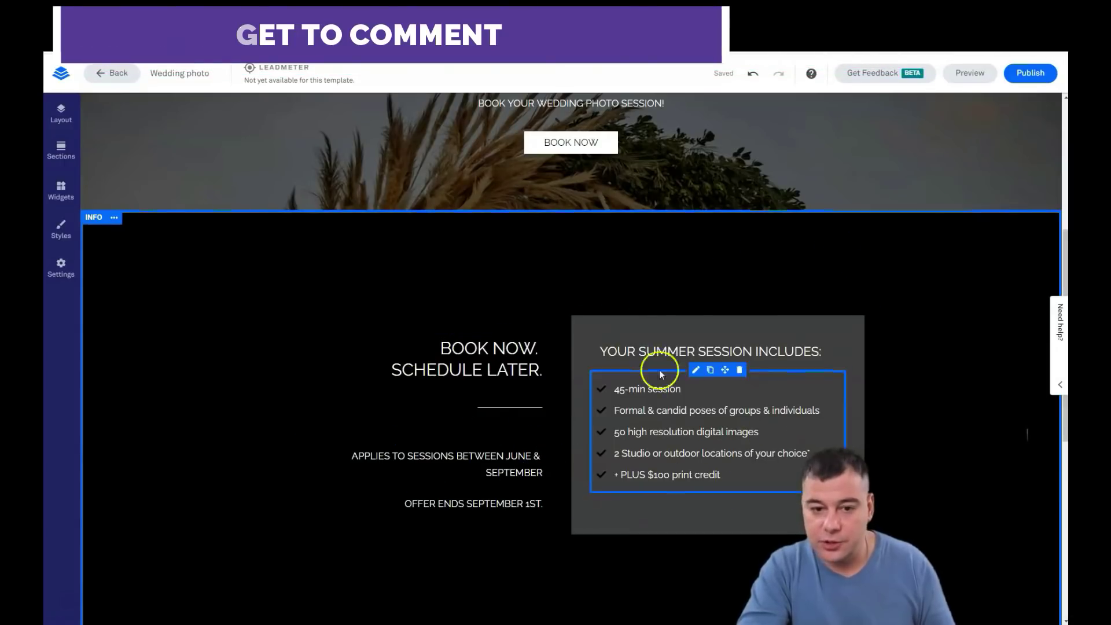
click(114, 217)
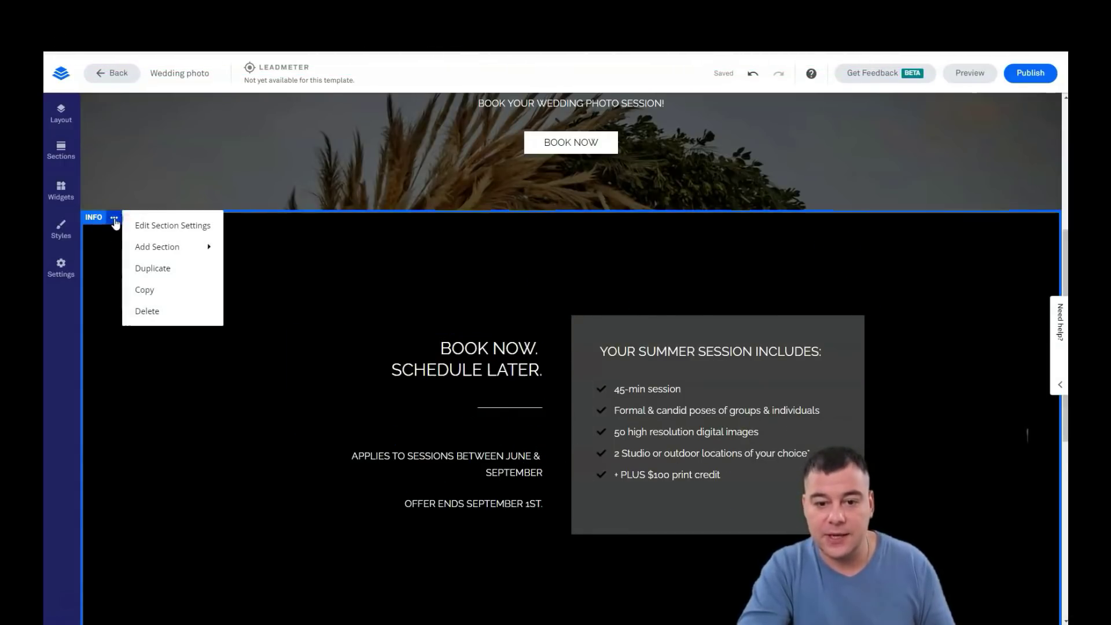
click(155, 227)
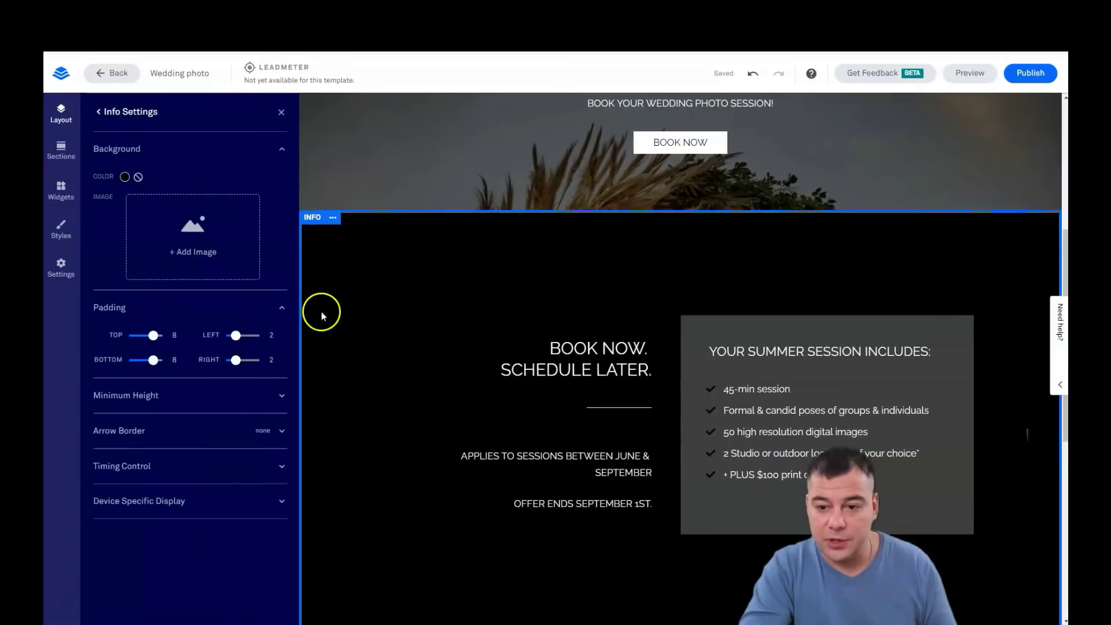
click(125, 179)
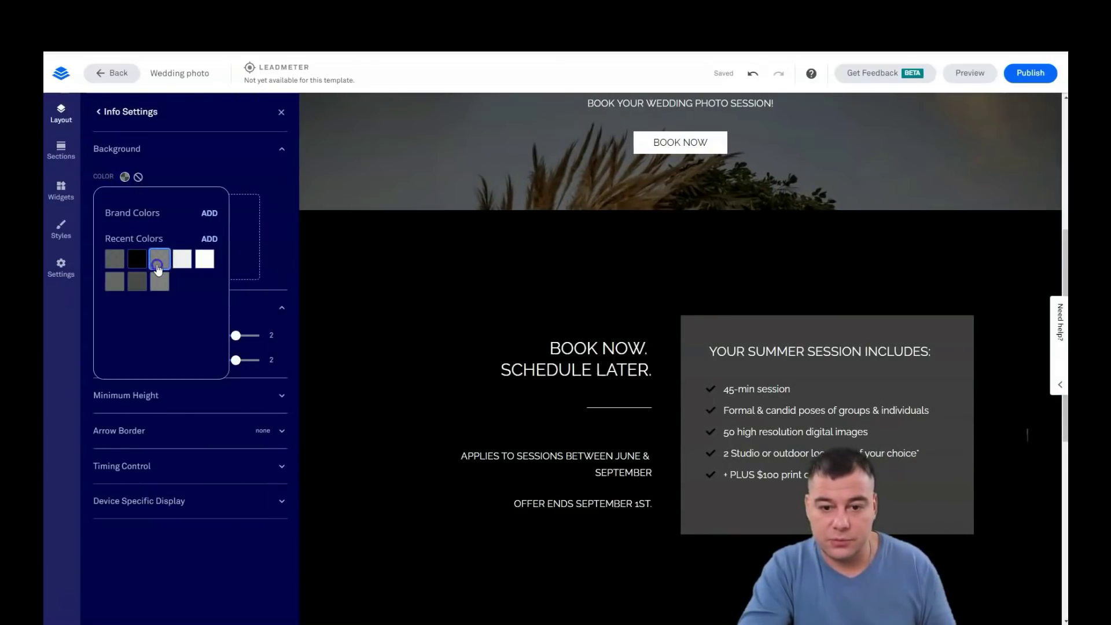
click(158, 261)
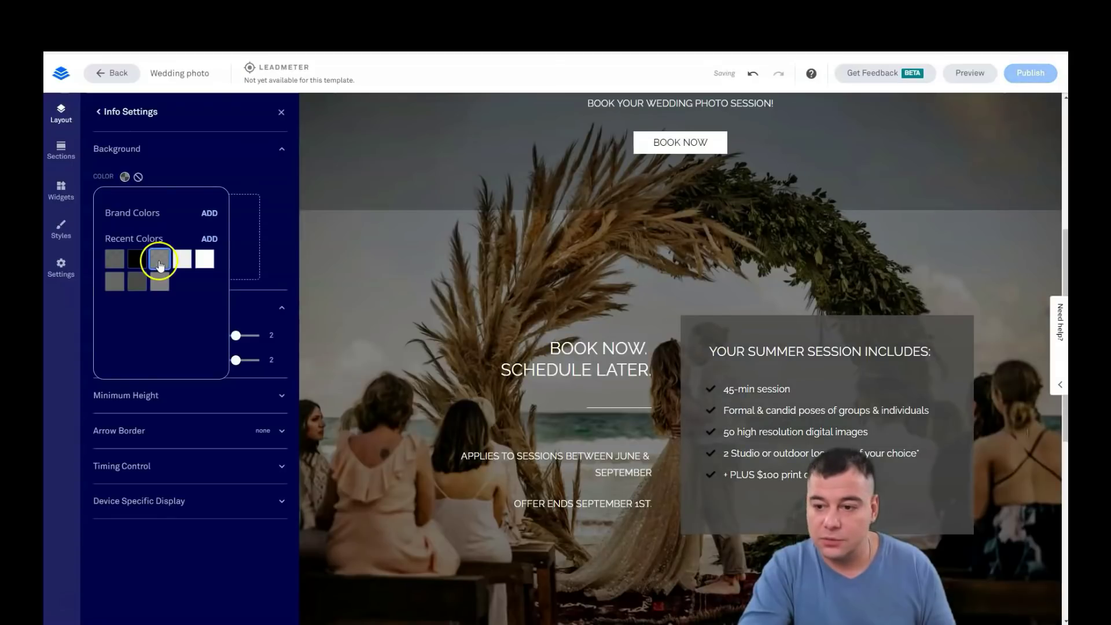
click(136, 282)
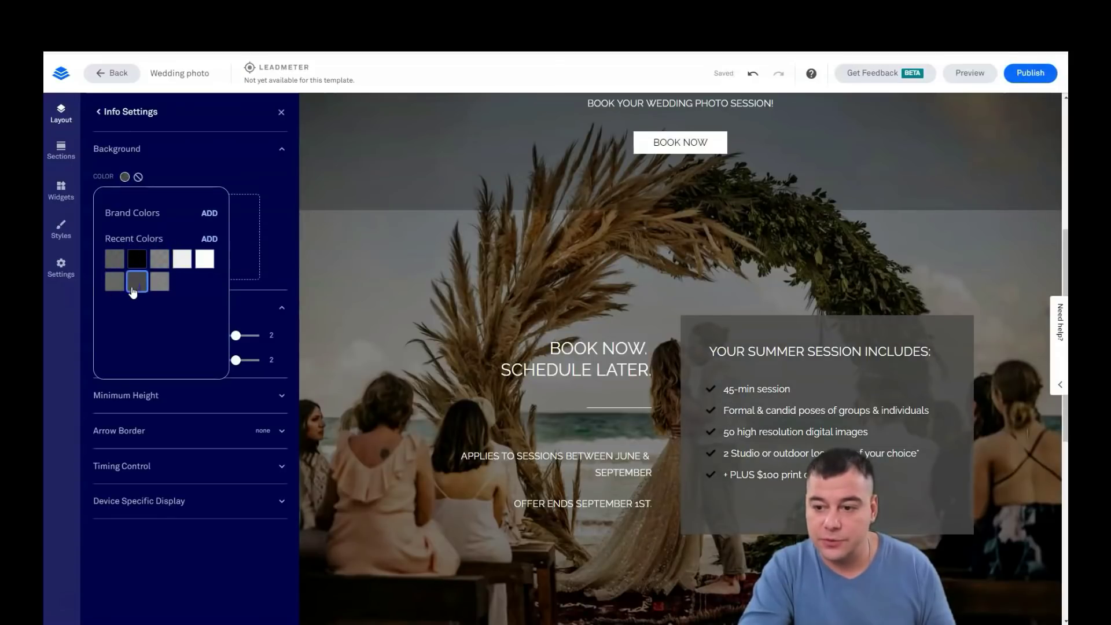
click(137, 285)
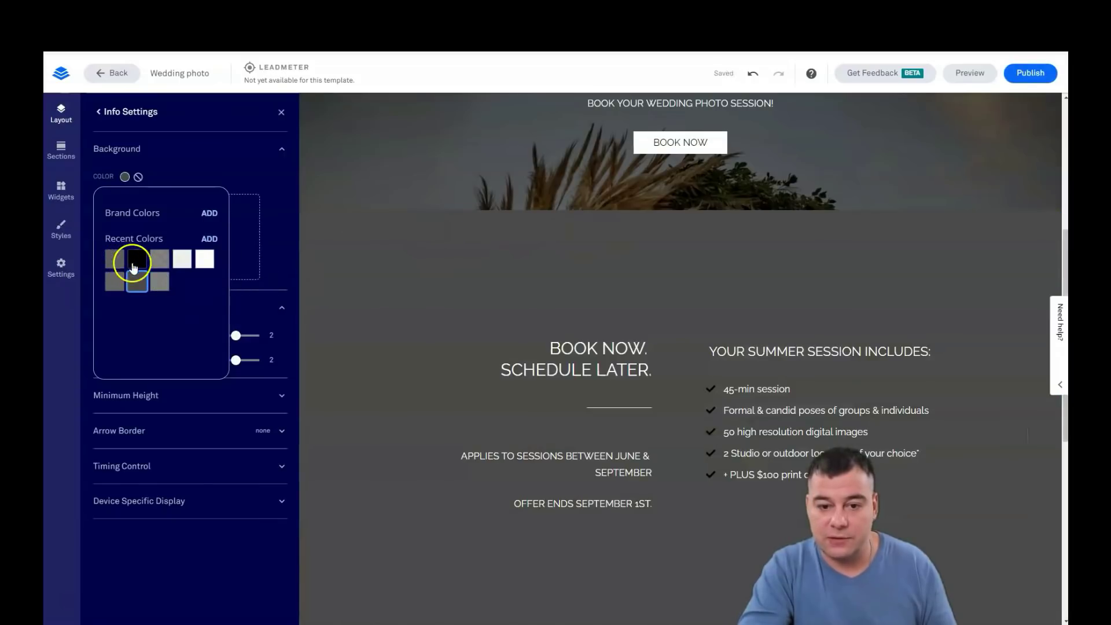
click(181, 258)
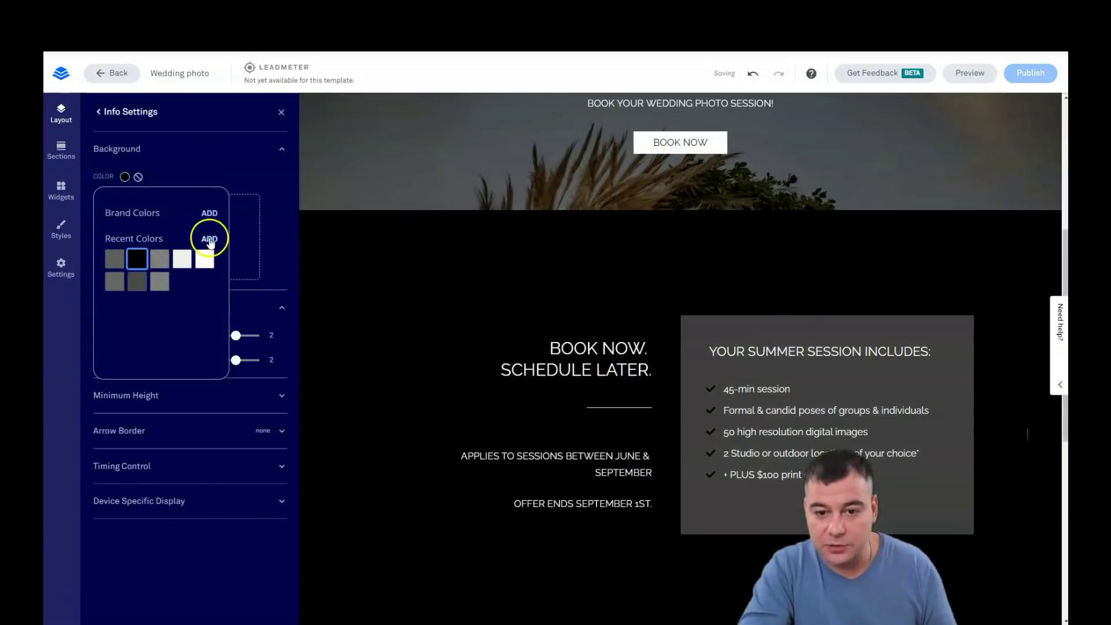
click(460, 286)
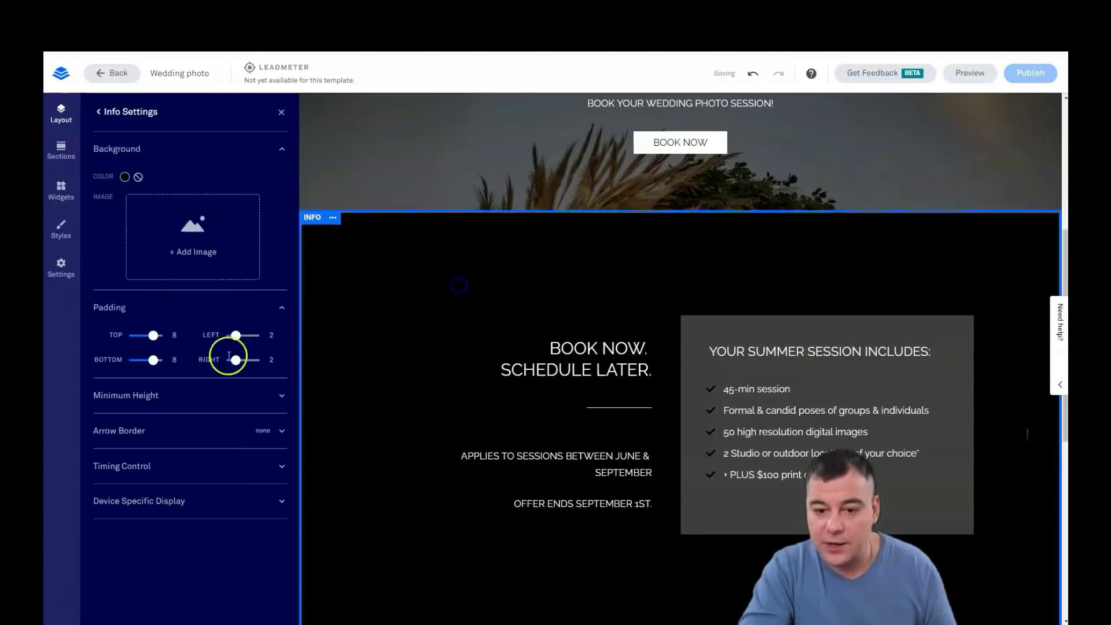
drag(134, 336, 153, 335)
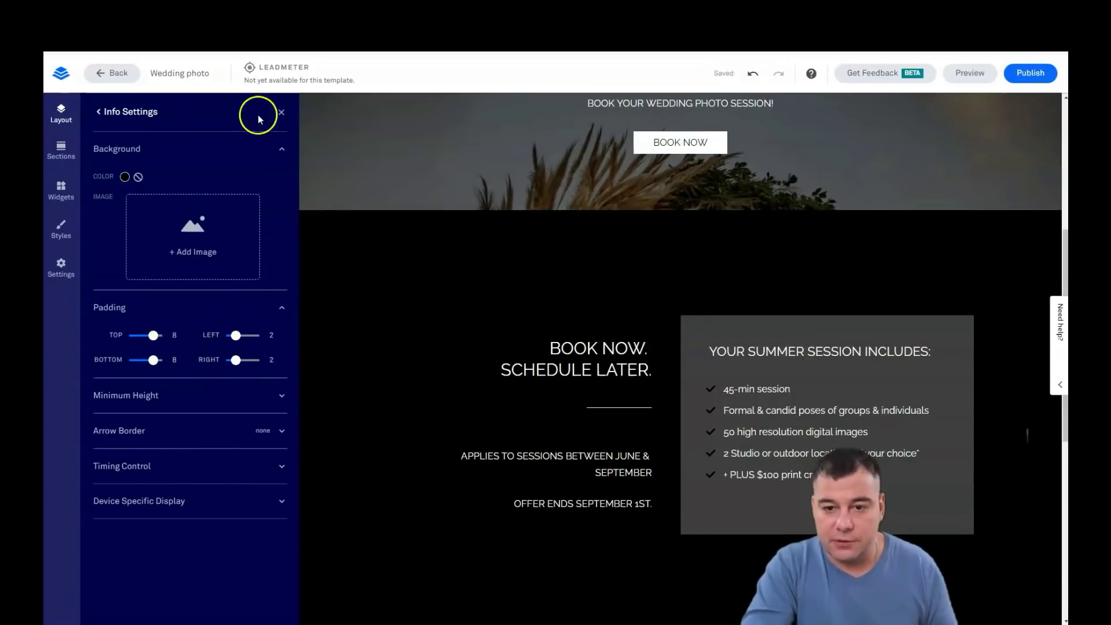
click(281, 112)
click(518, 372)
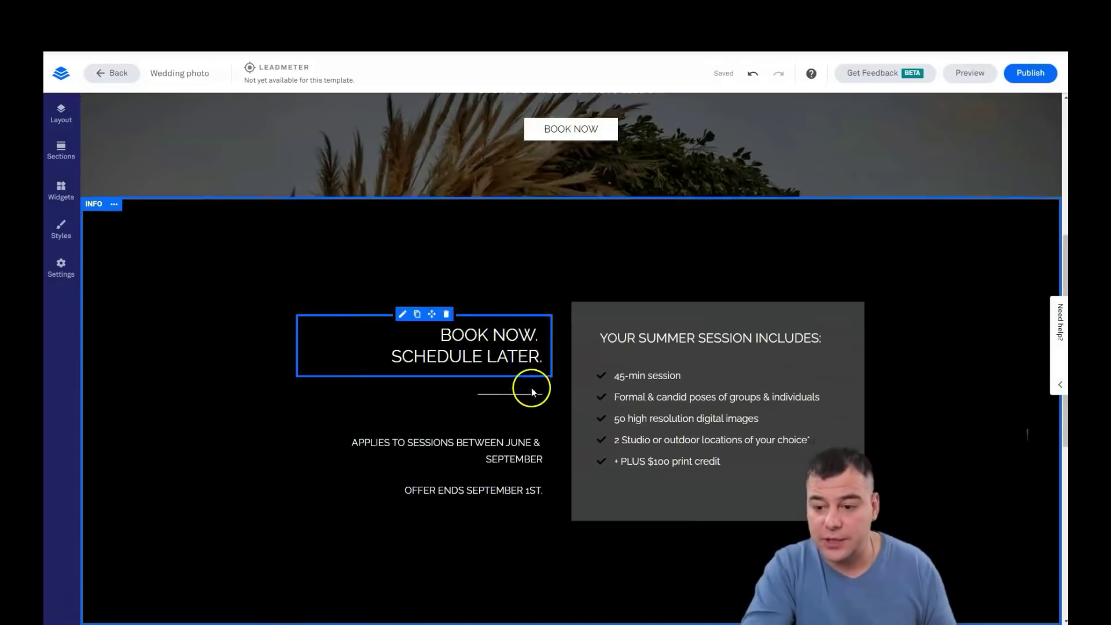
scroll(532, 388, down, 2)
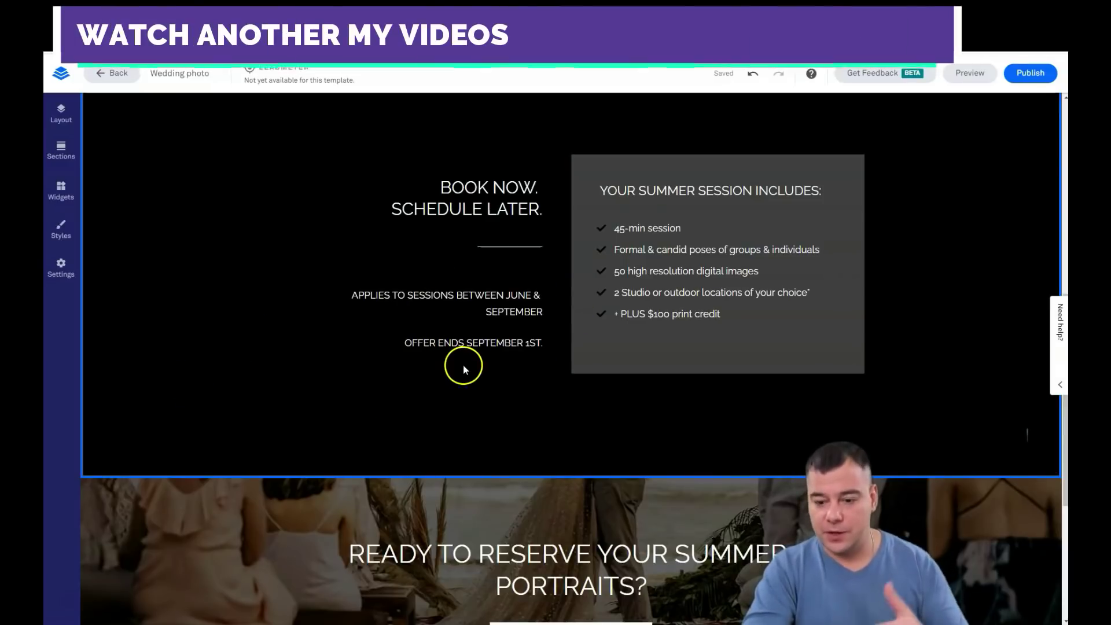
Change the list to 'ALL DAY' session and '150' images, deleting the studio/outdoor locations line.
double_click(627, 230)
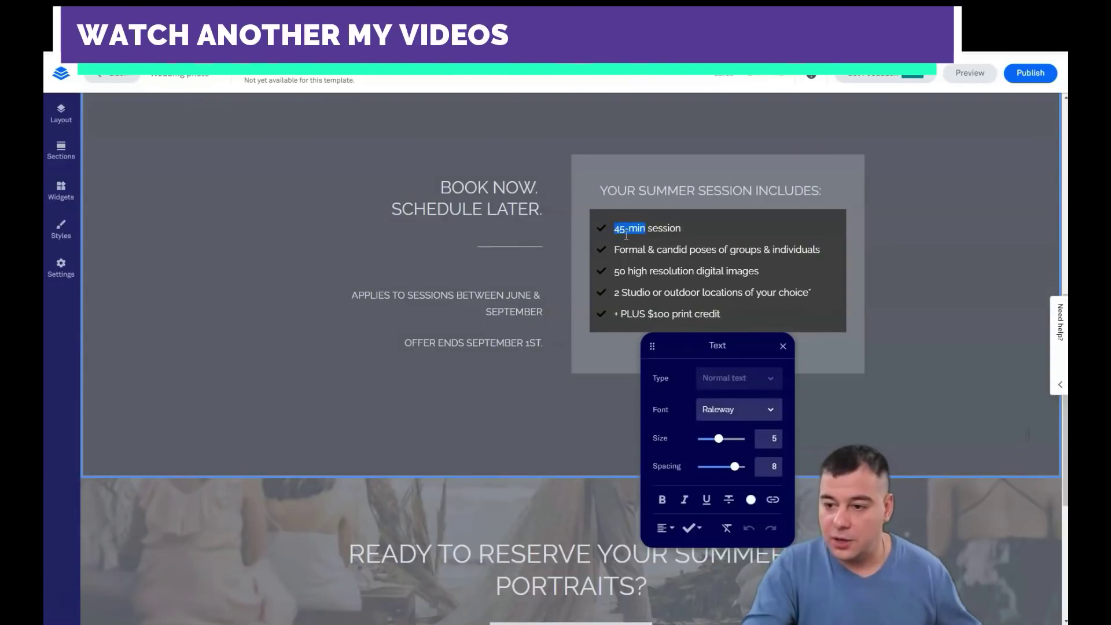
text(ALL )
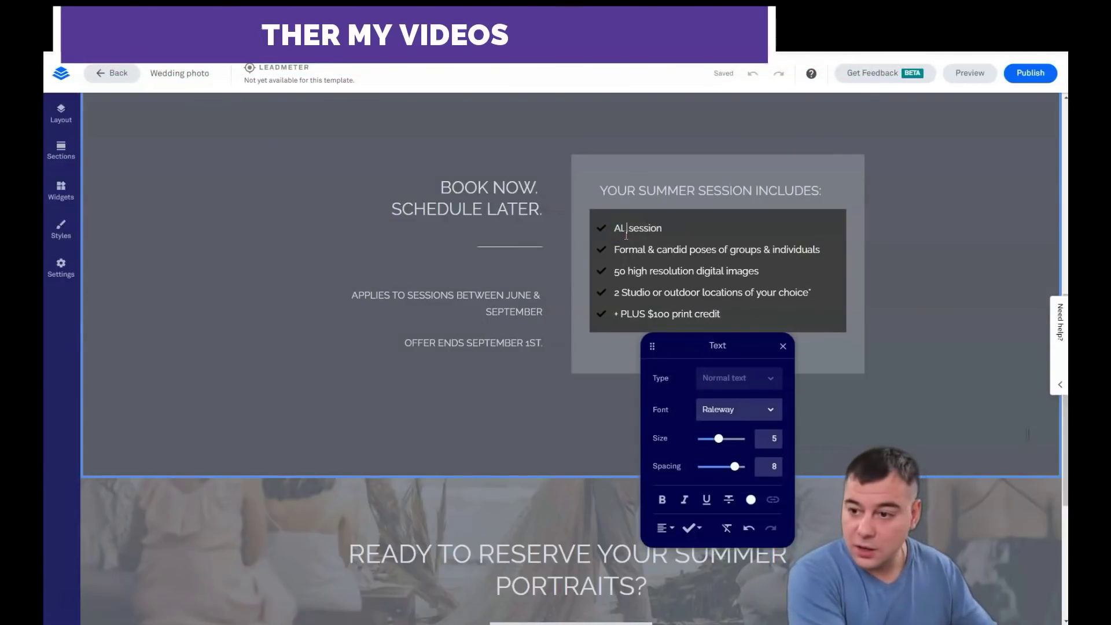
text(DAY)
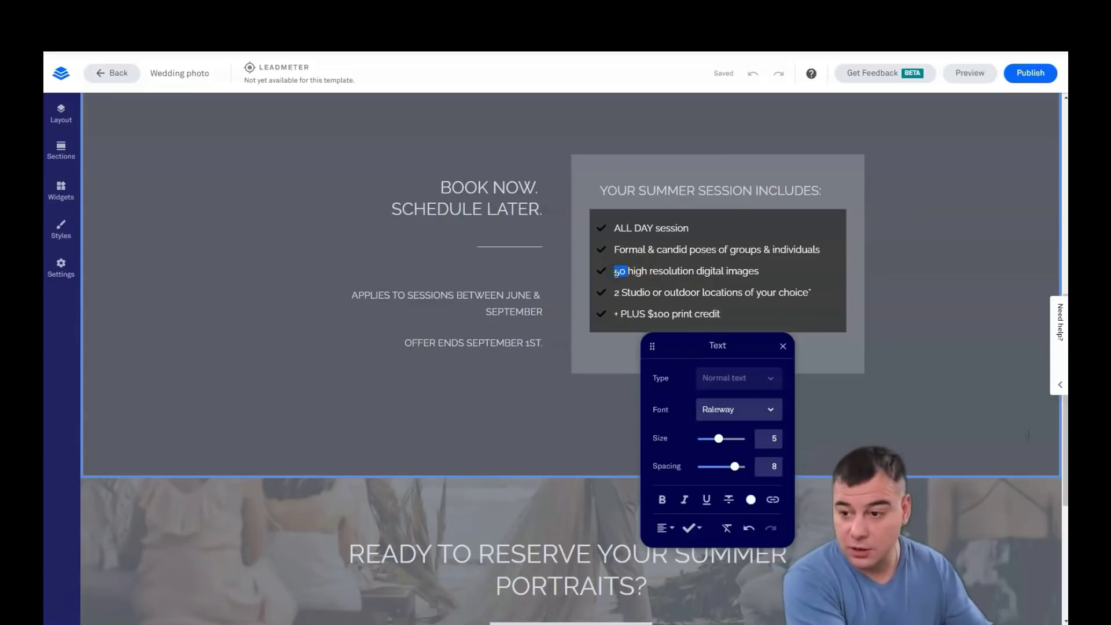
text(150)
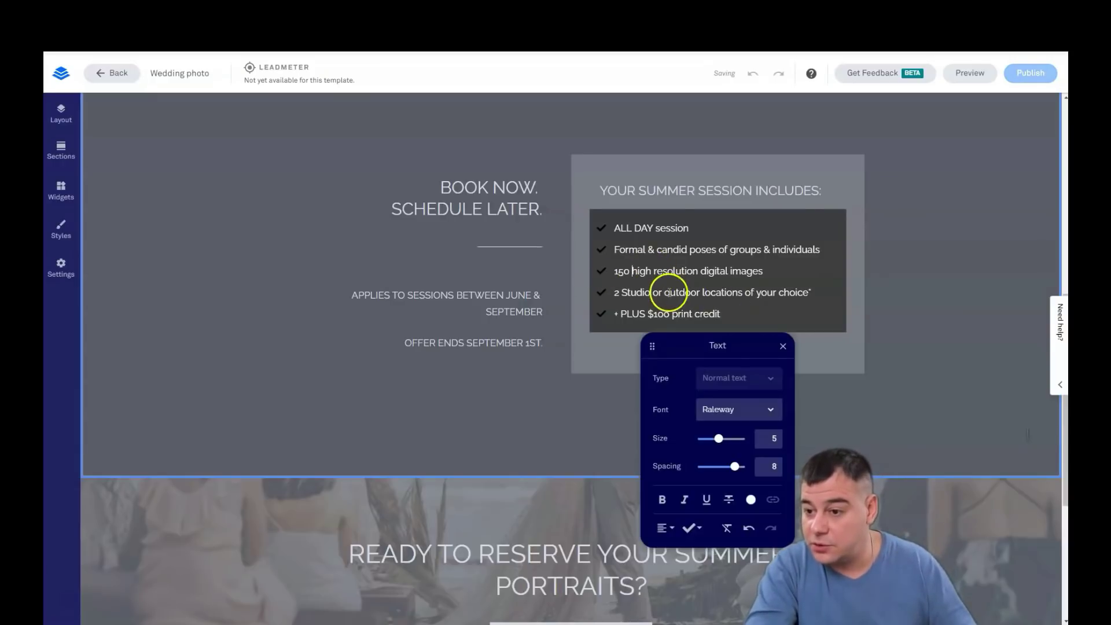
drag(814, 294, 688, 297)
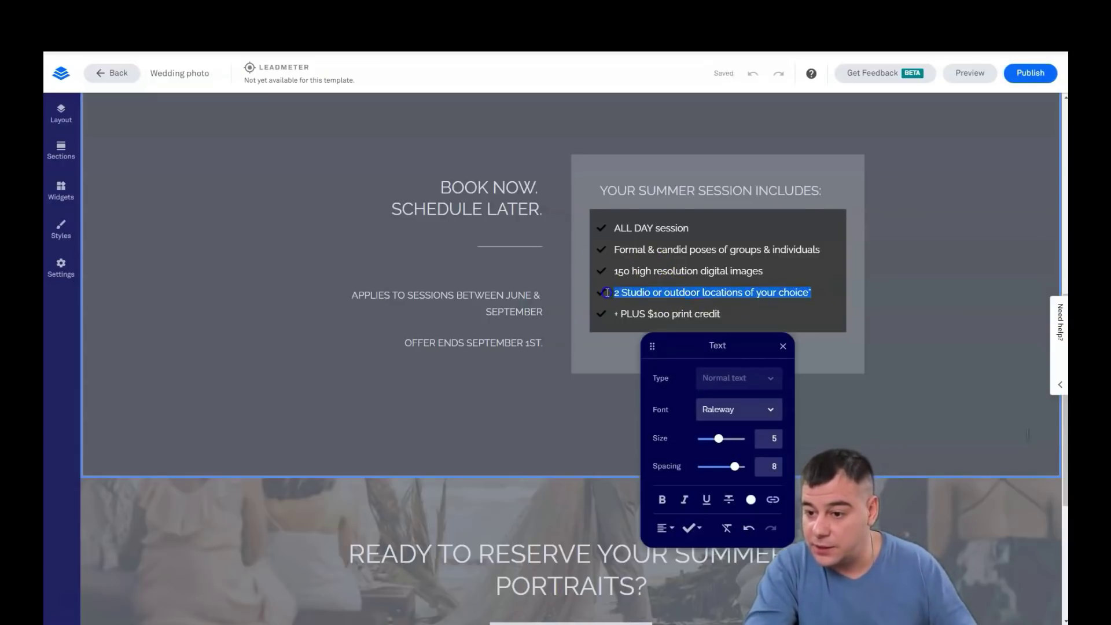
key(BackSpace)
key(BackSpace)
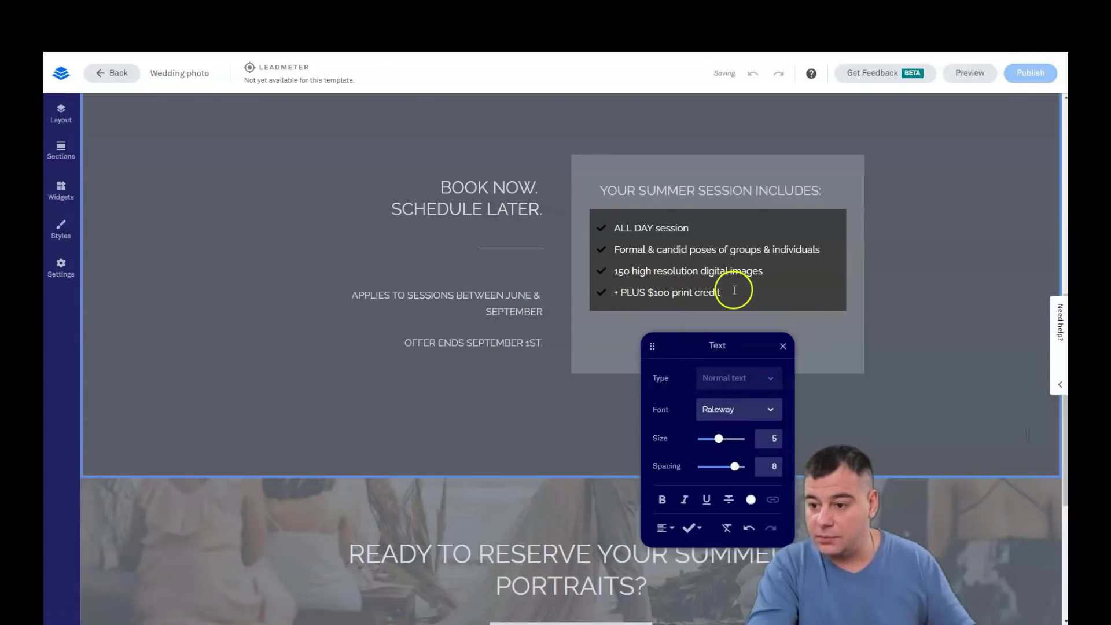
click(831, 330)
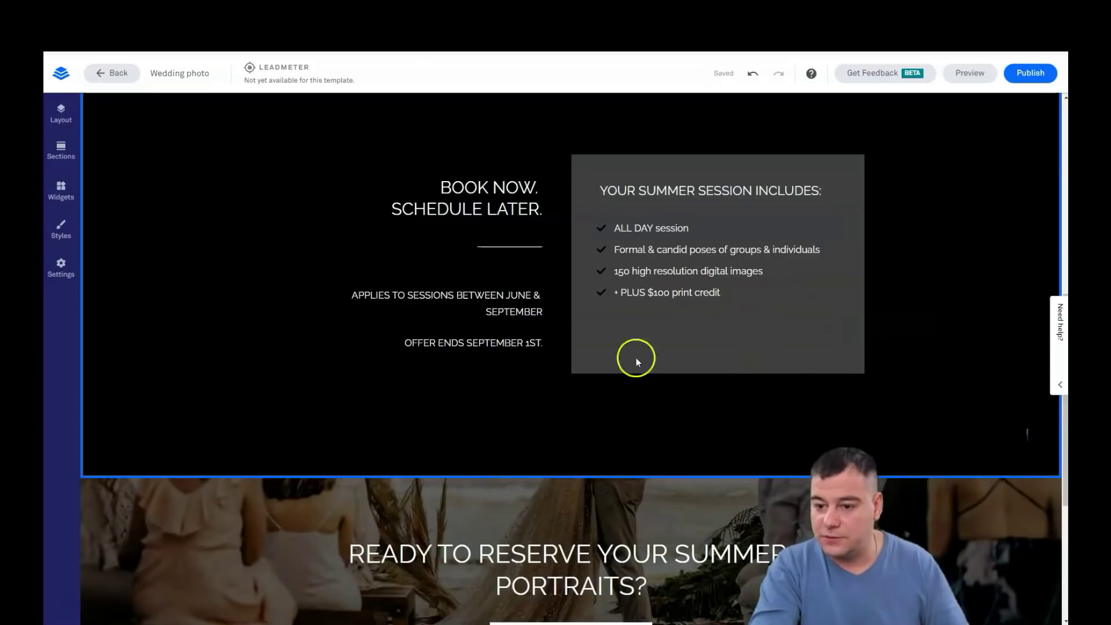
scroll(639, 381, down, 3)
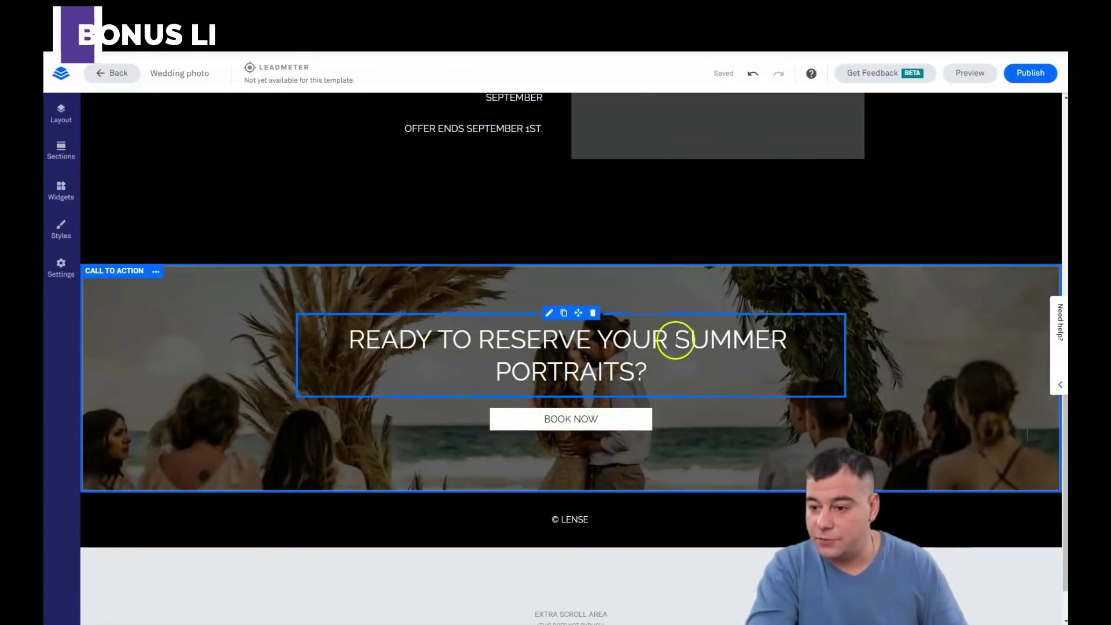
Change the CTA heading to 'READY TO RESERVE YOUR WEDDING PHOTOS?' with line spacing 2.
drag(675, 339, 786, 340)
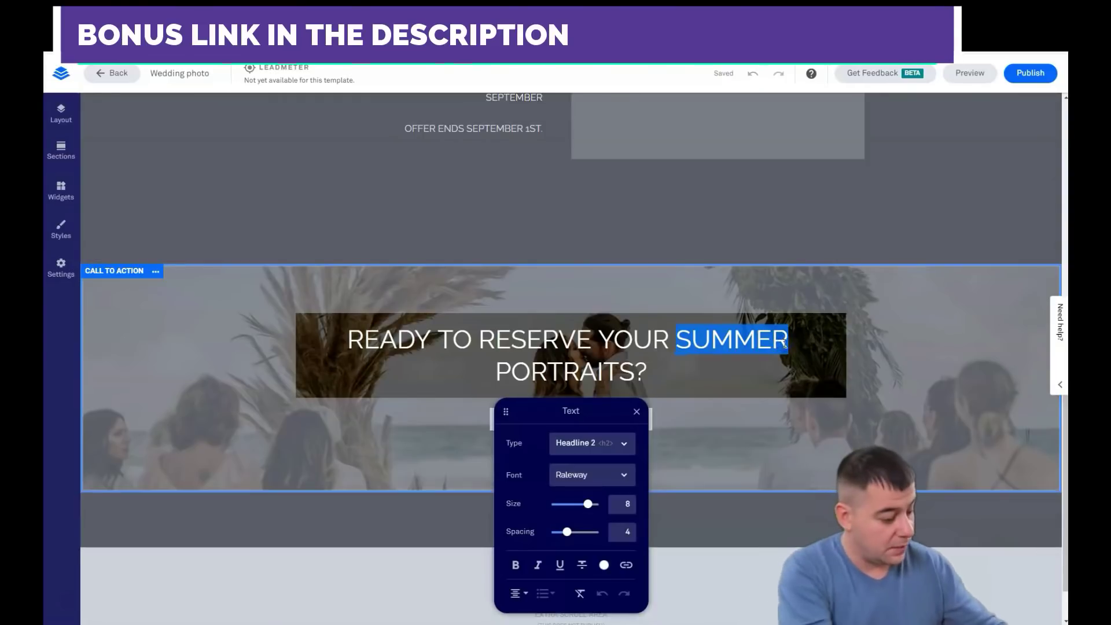
text(WE)
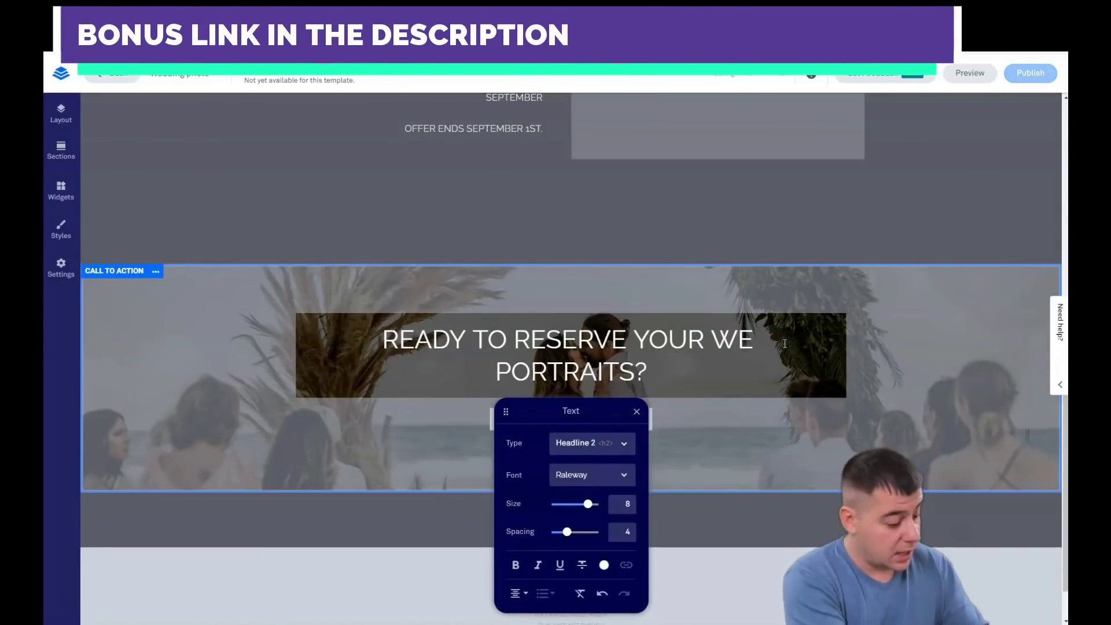
text(DDING)
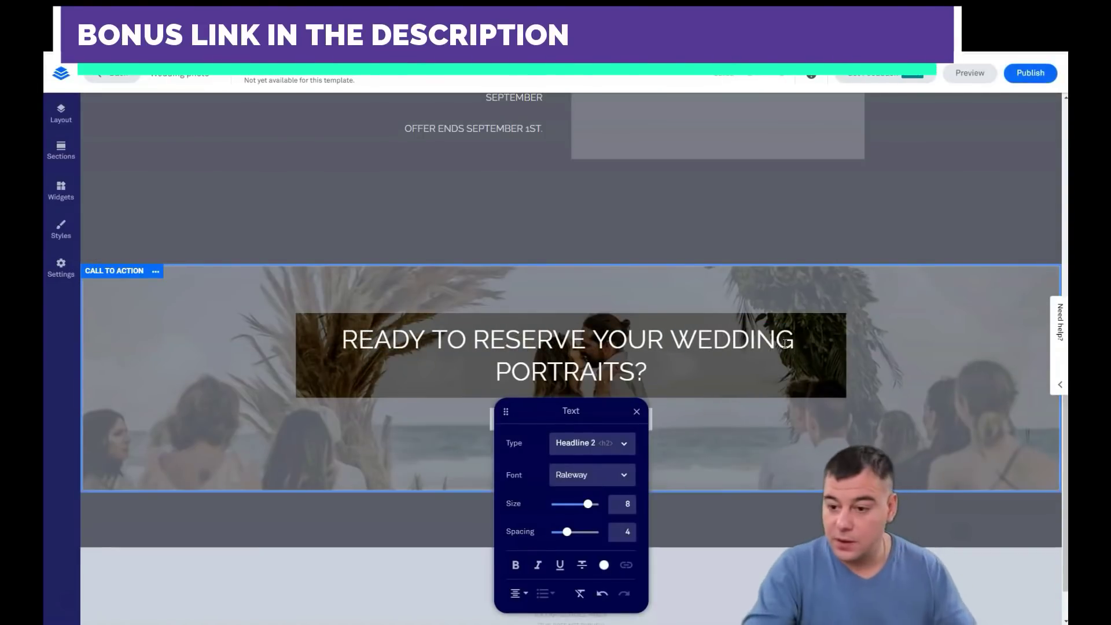
drag(635, 373, 494, 376)
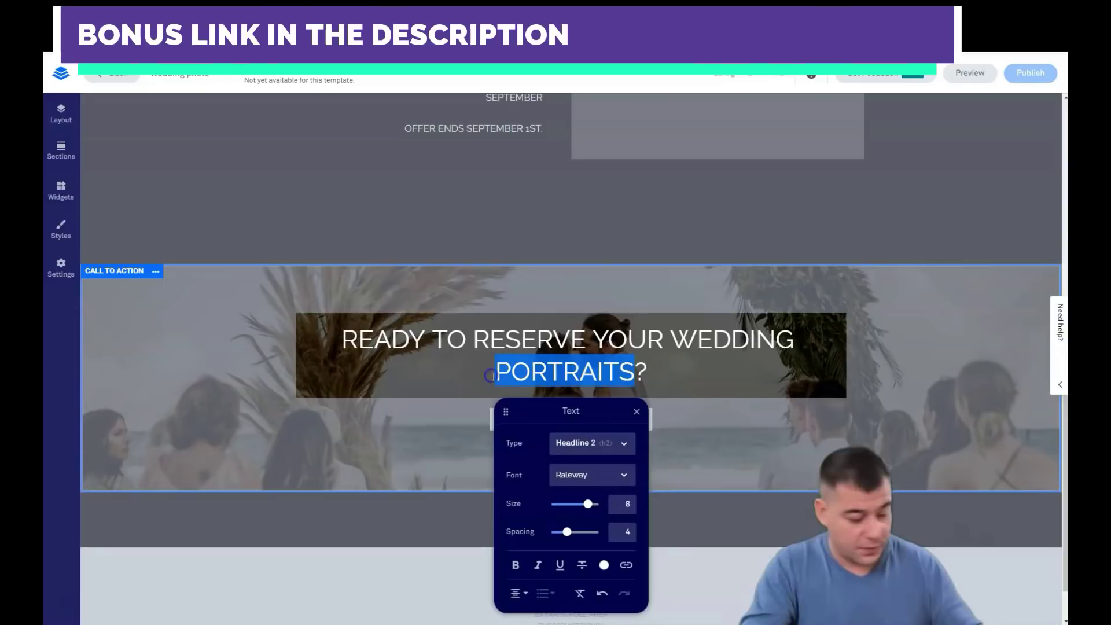
text(PHO)
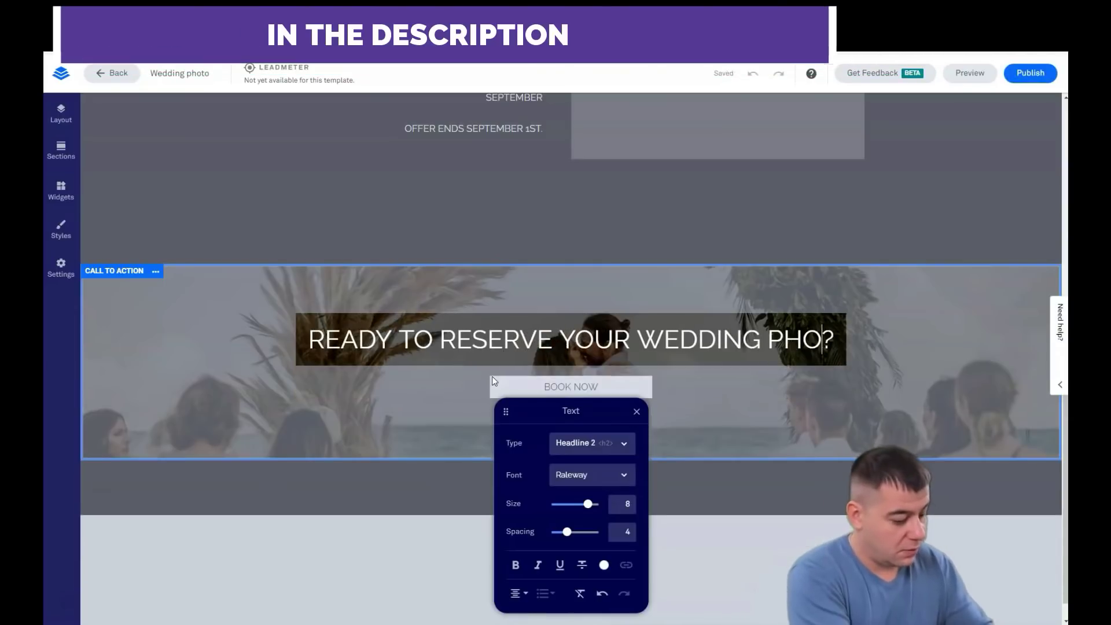
text(TOS)
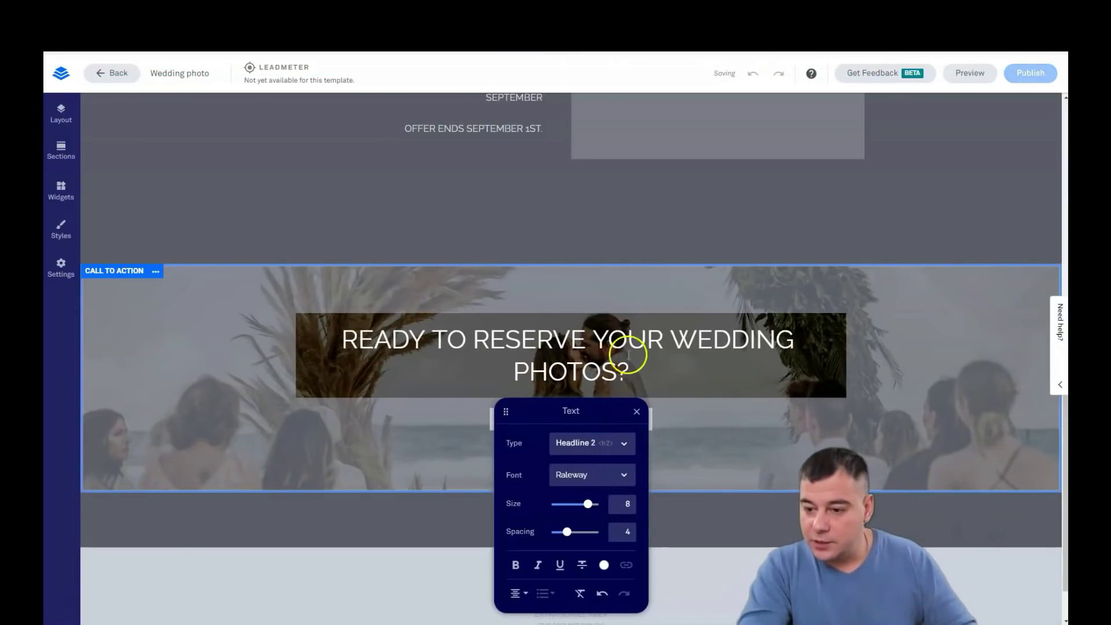
drag(339, 341, 637, 371)
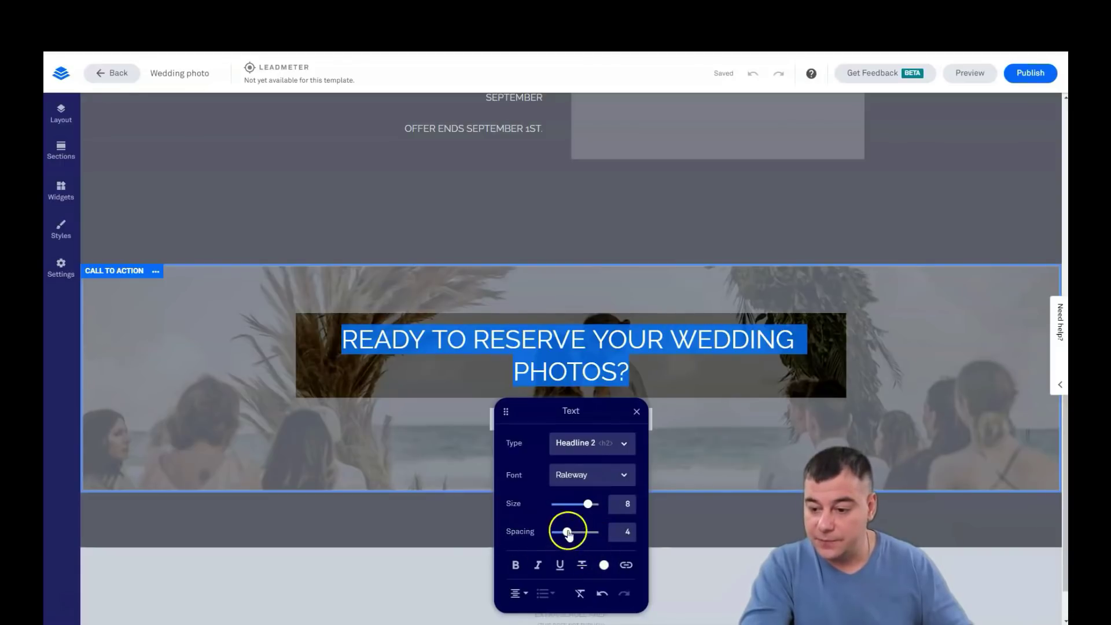
mouse_move(570, 532)
mouse_down()
mouse_move(558, 532)
mouse_move(569, 531)
mouse_up()
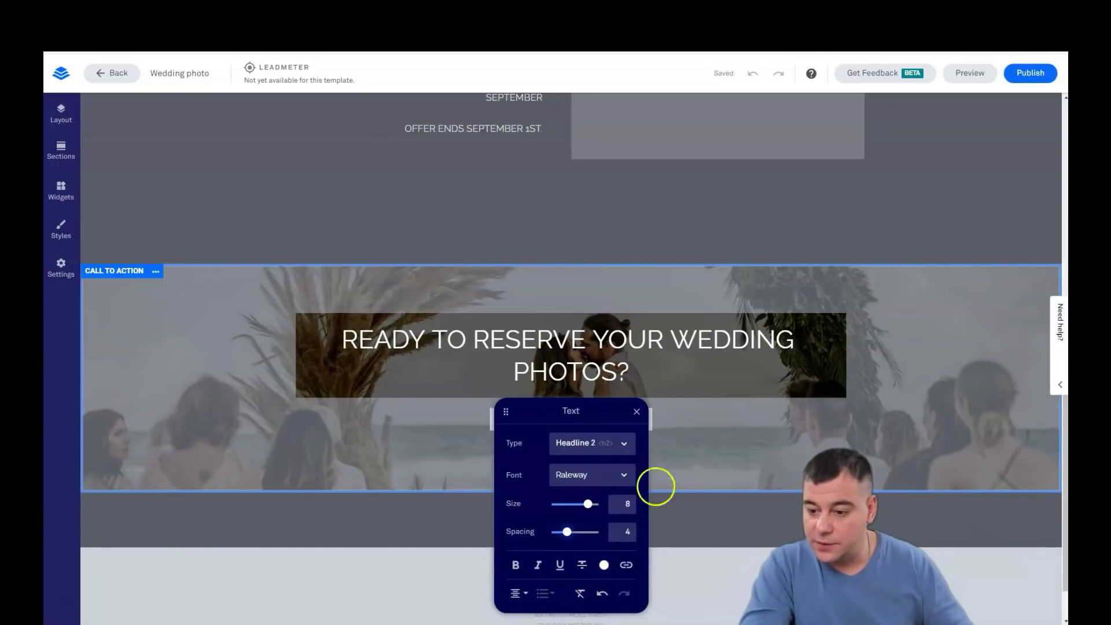
click(676, 409)
scroll(660, 348, up, 3)
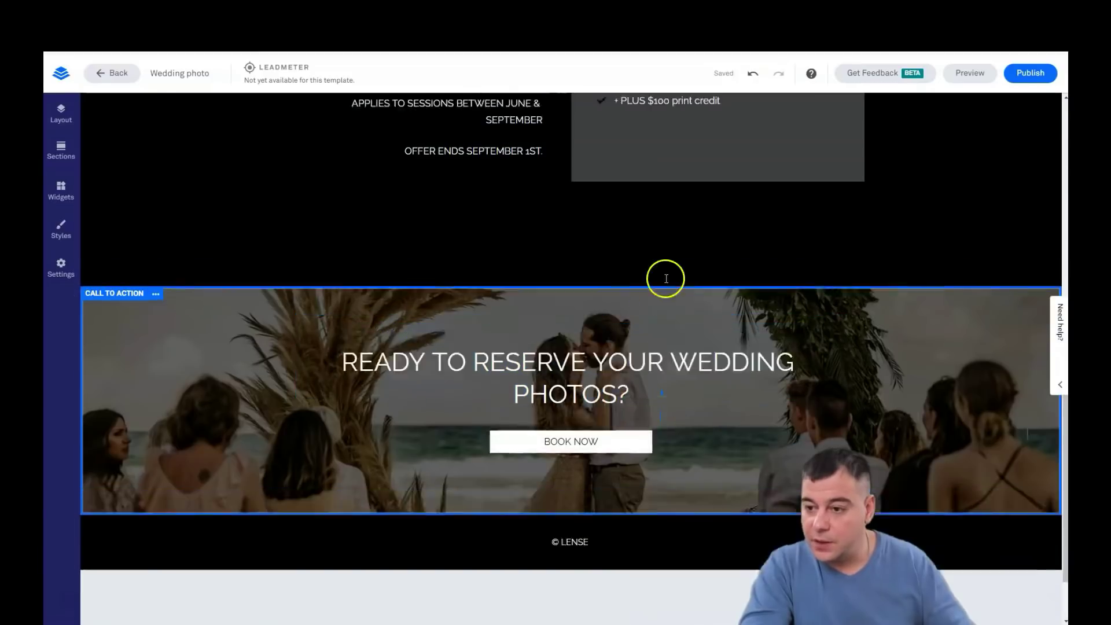
scroll(659, 348, up, 4)
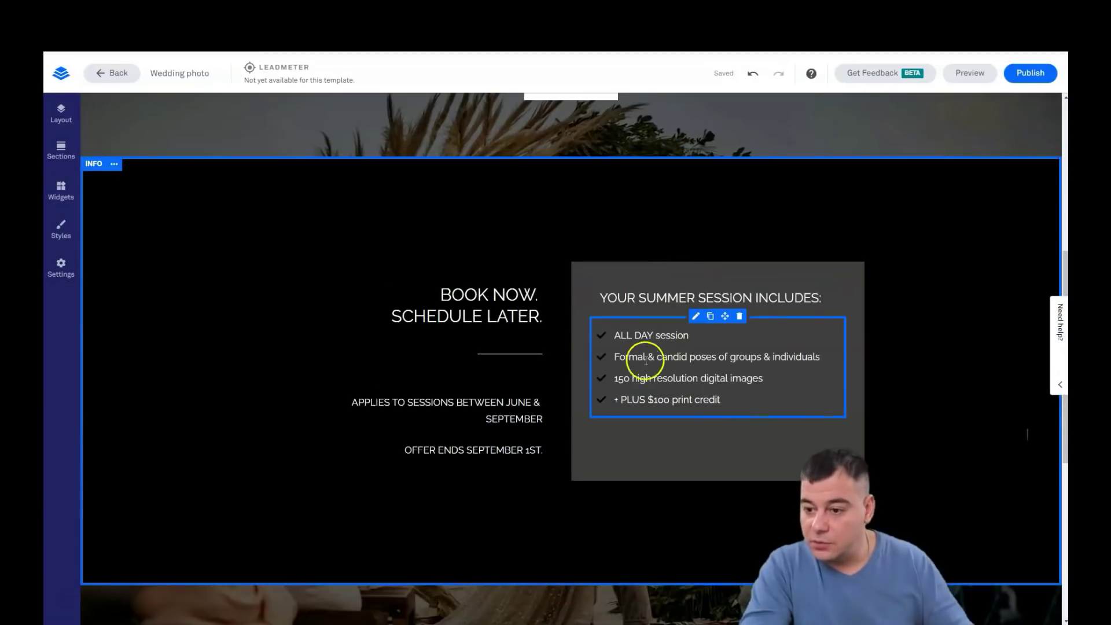
Try numbered and bulleted markers on the session checklist, then restore checkmarks.
click(698, 318)
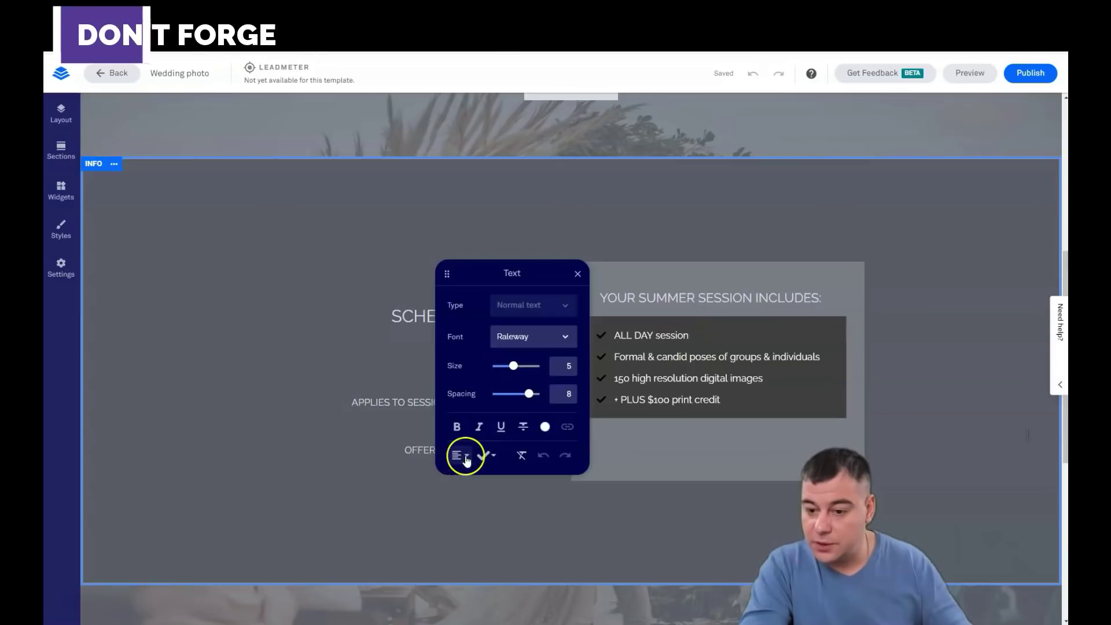
click(489, 456)
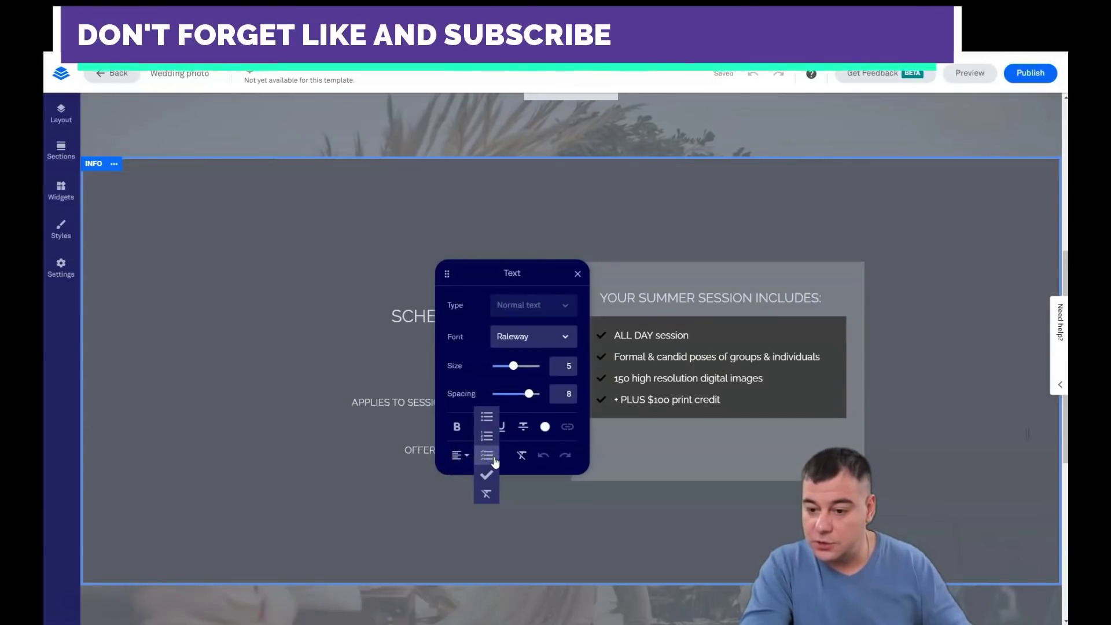
click(487, 434)
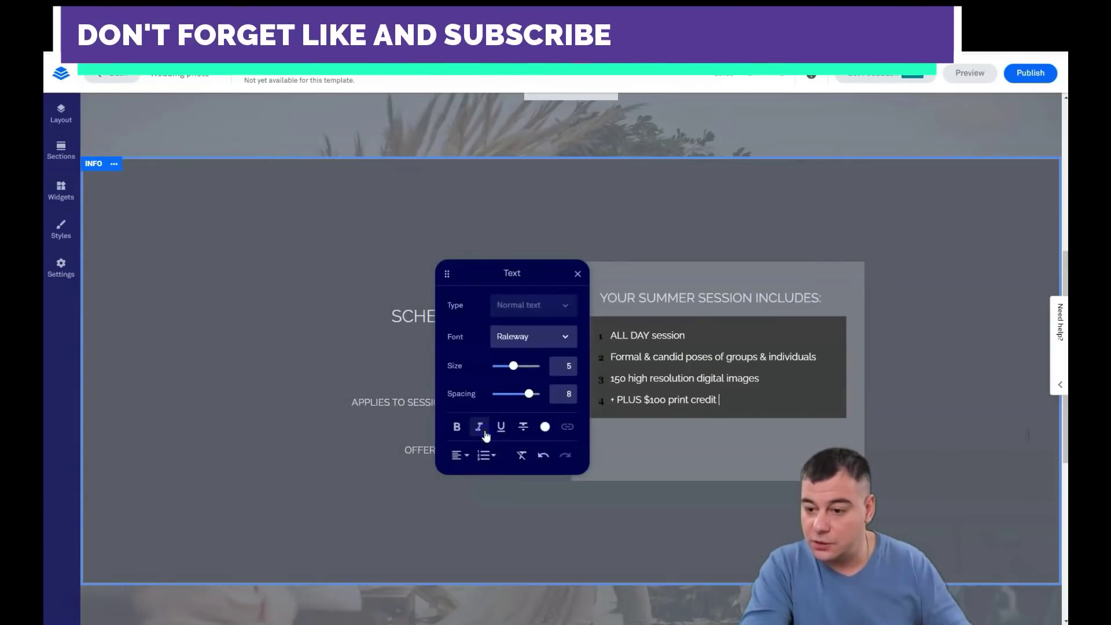
click(487, 454)
click(488, 425)
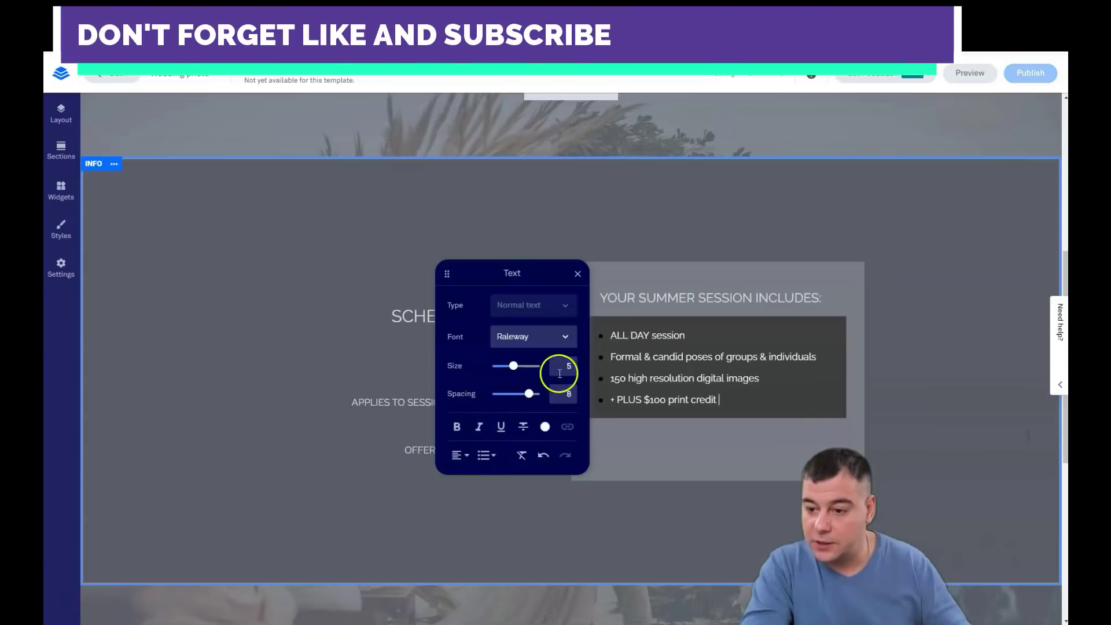
click(488, 454)
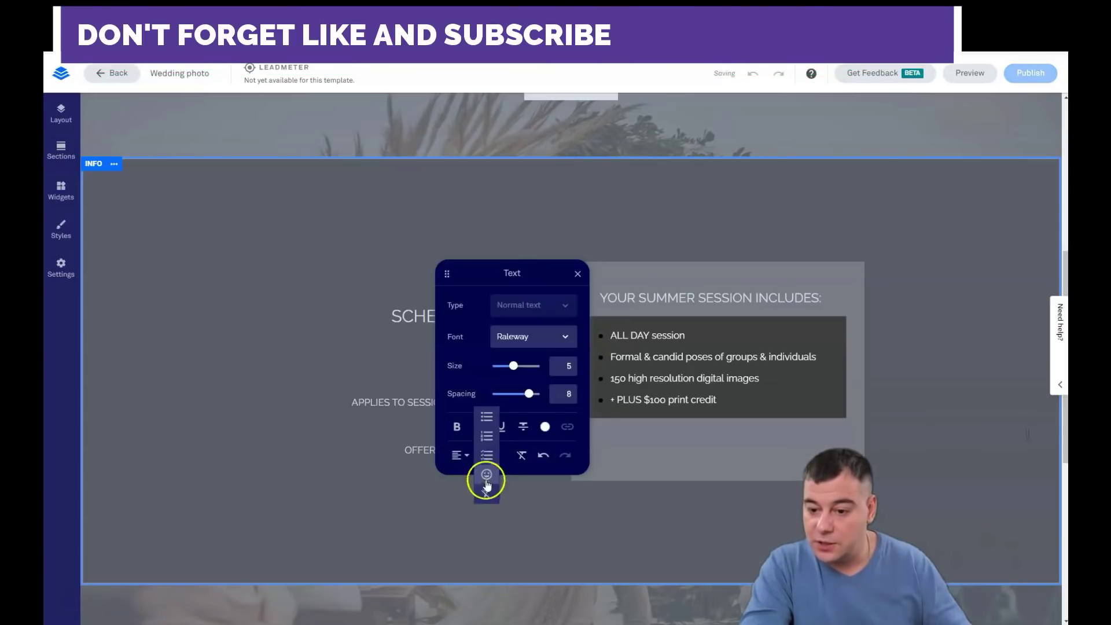
click(488, 435)
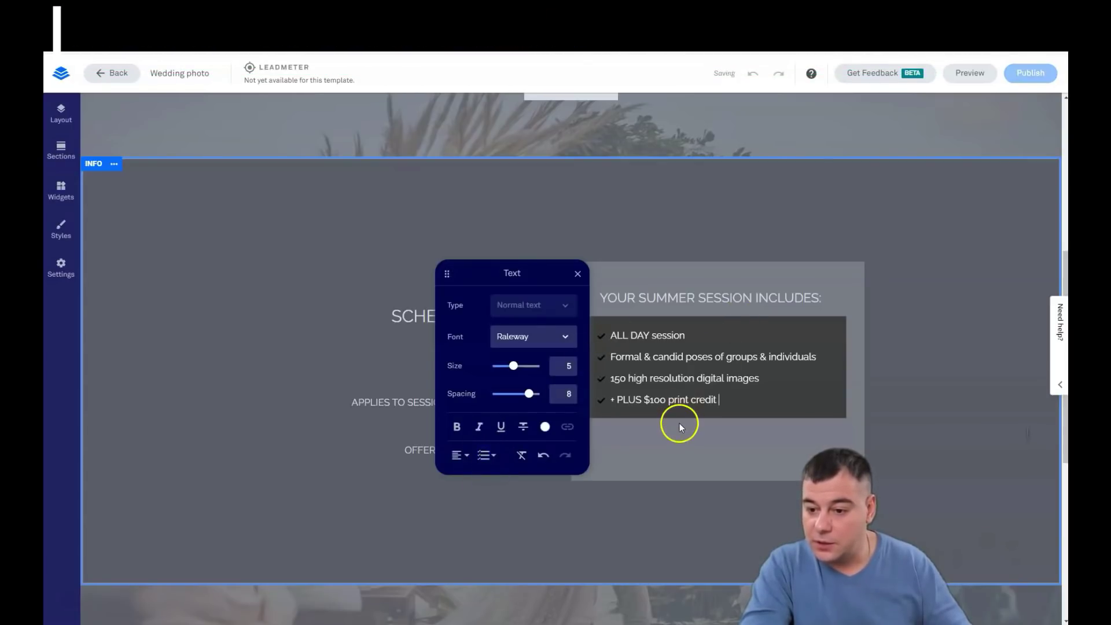
click(644, 442)
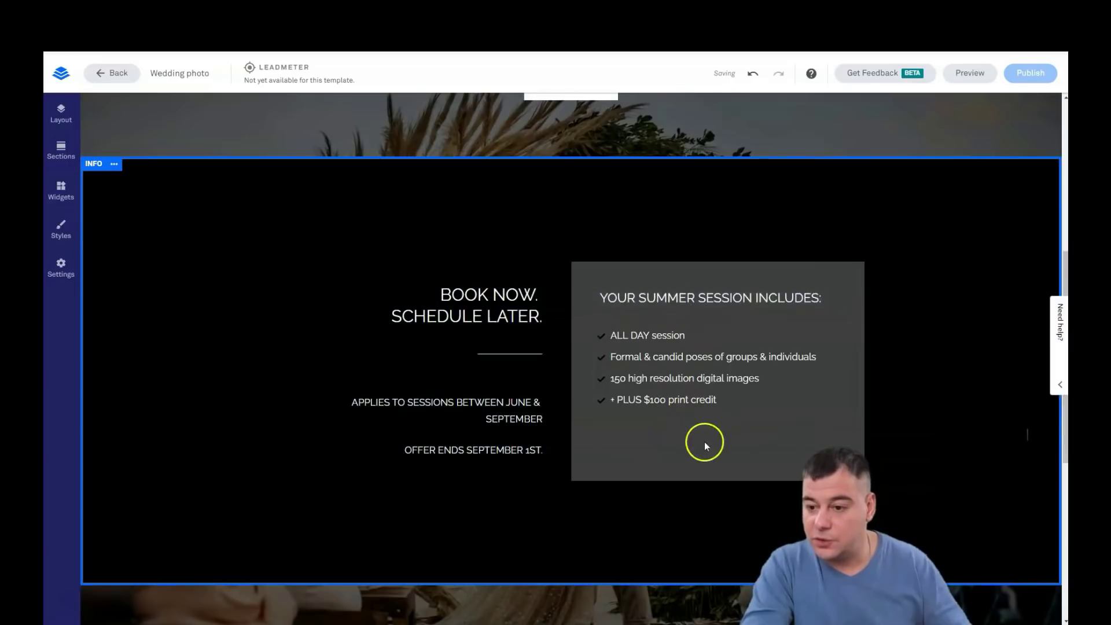
scroll(722, 378, down, 5)
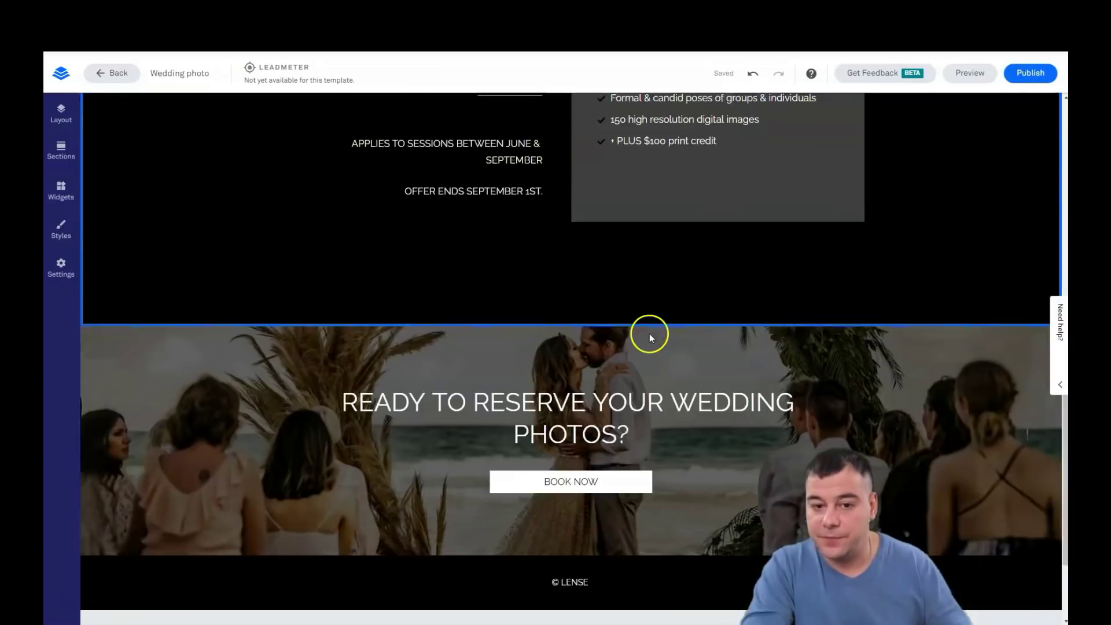
scroll(650, 333, down, 3)
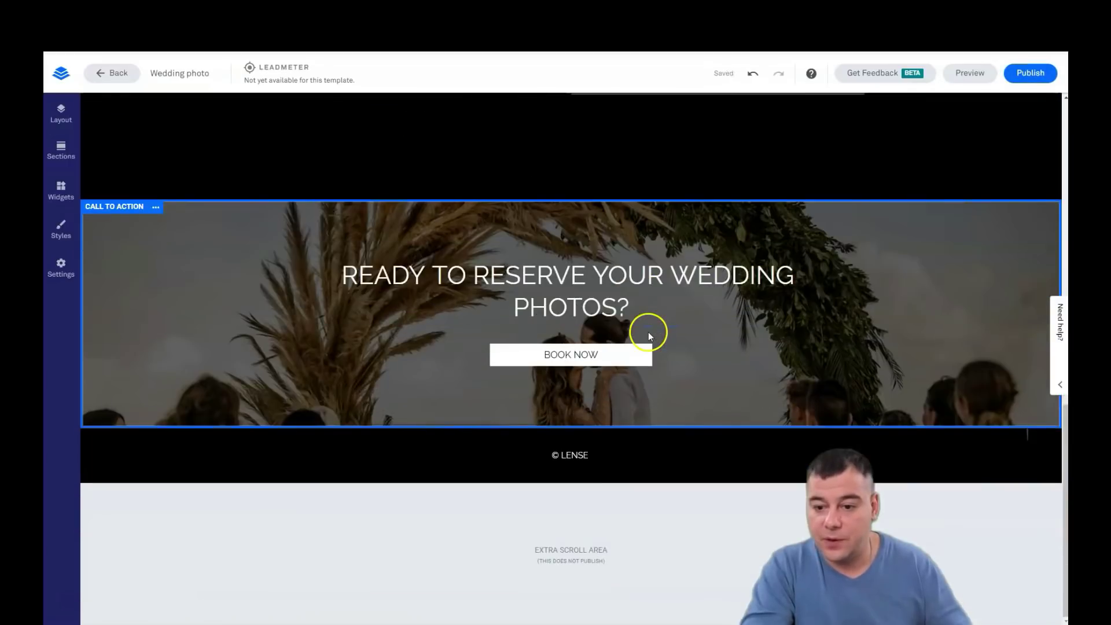
Retype the footer copyright from '© LENSE' toward '© WeddingPhoto'.
click(593, 455)
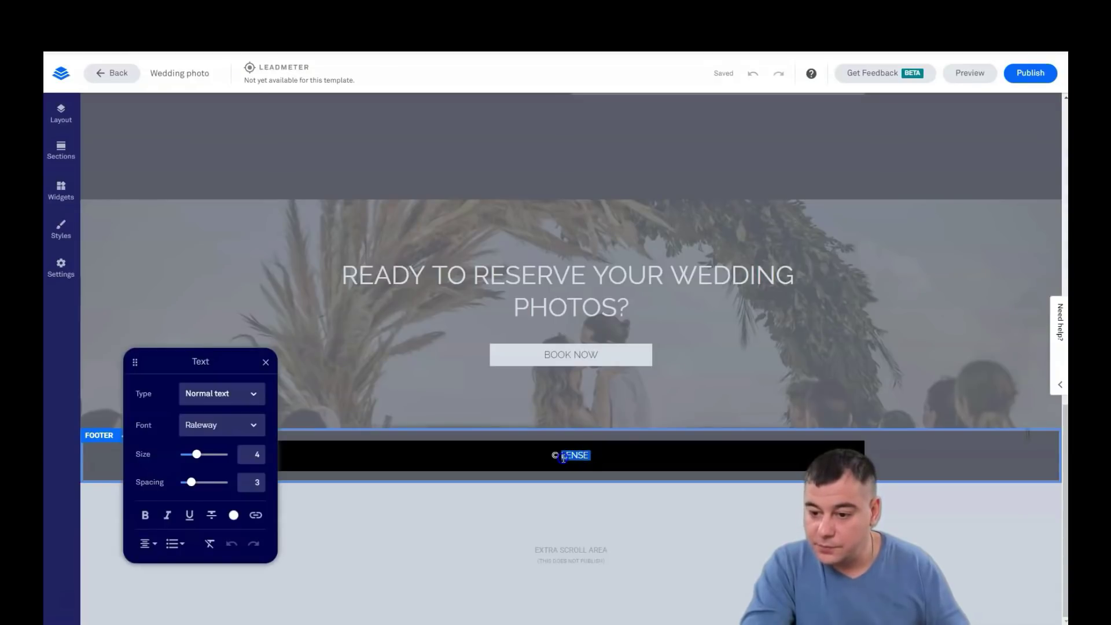
text(wE)
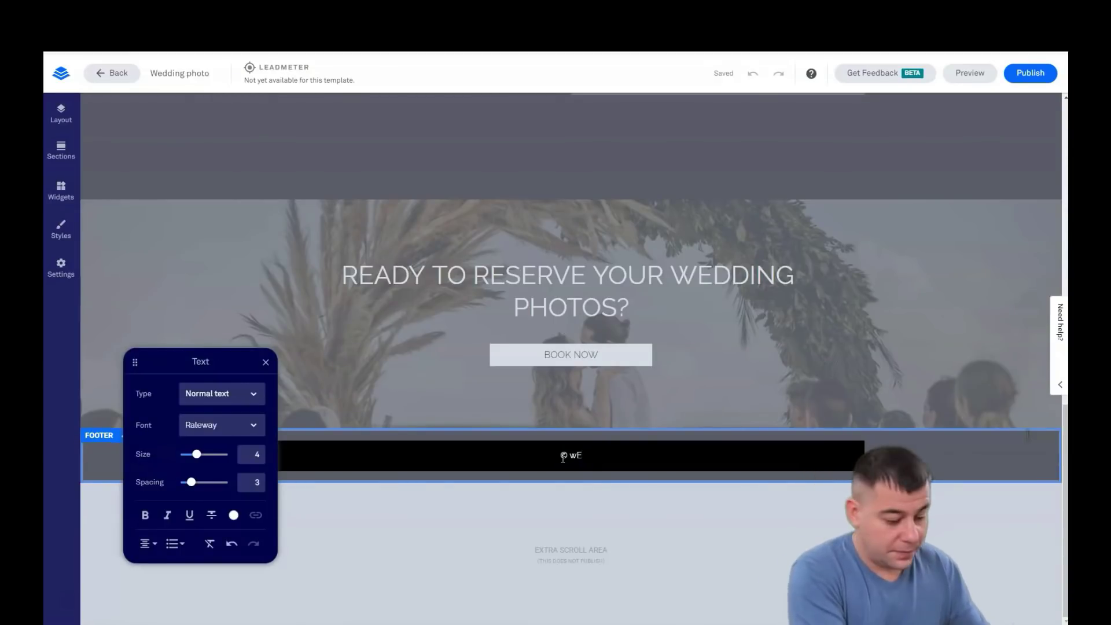
key(BackSpace)
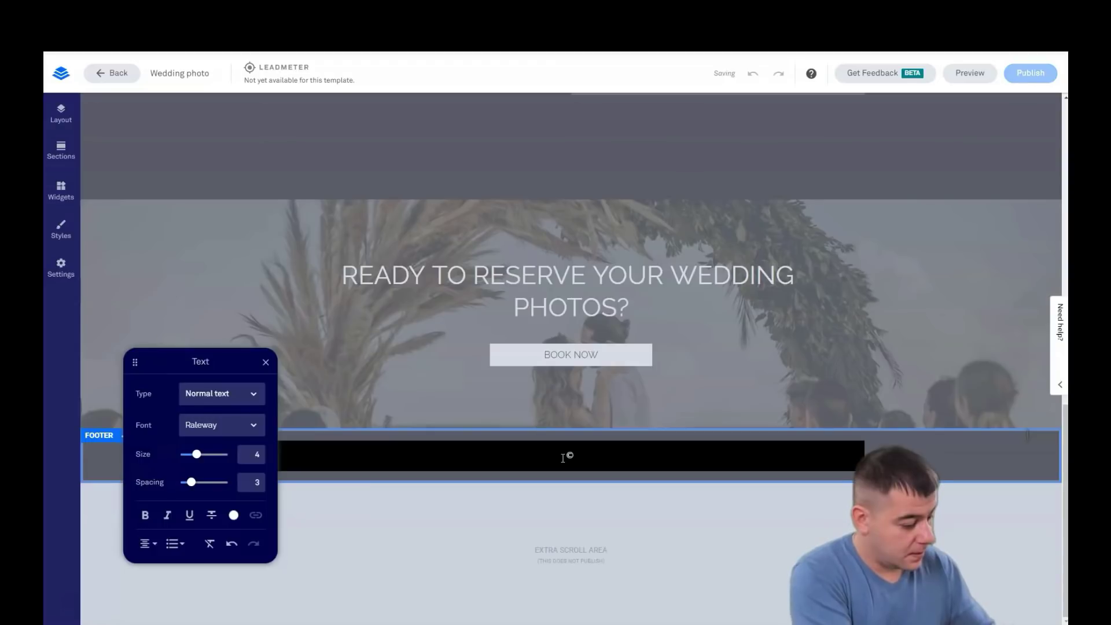
text( Weddin)
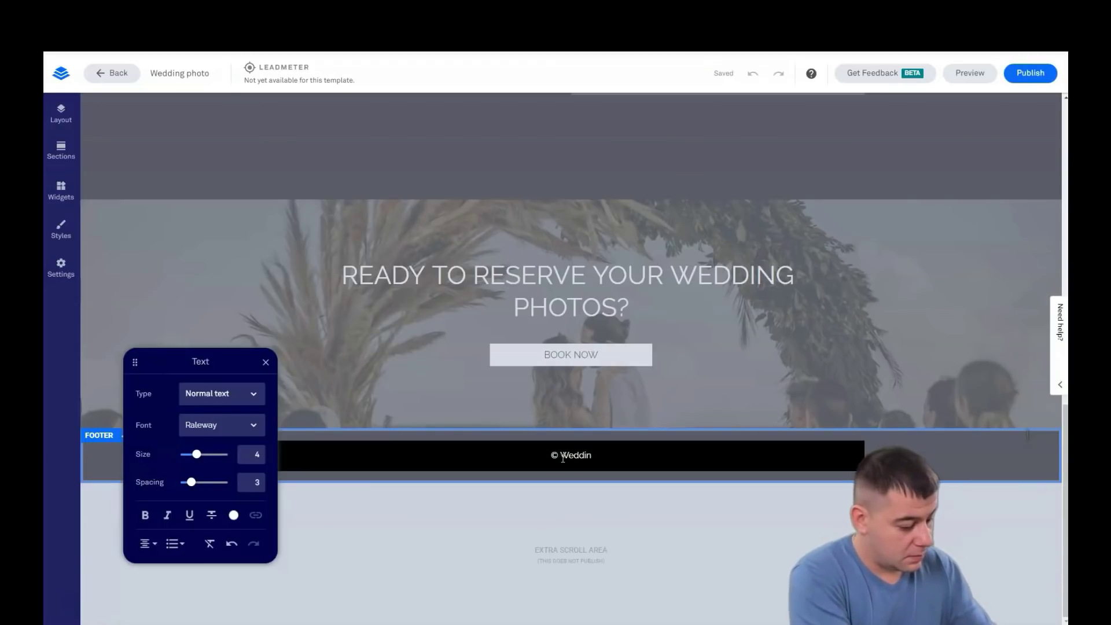
text(gPho)
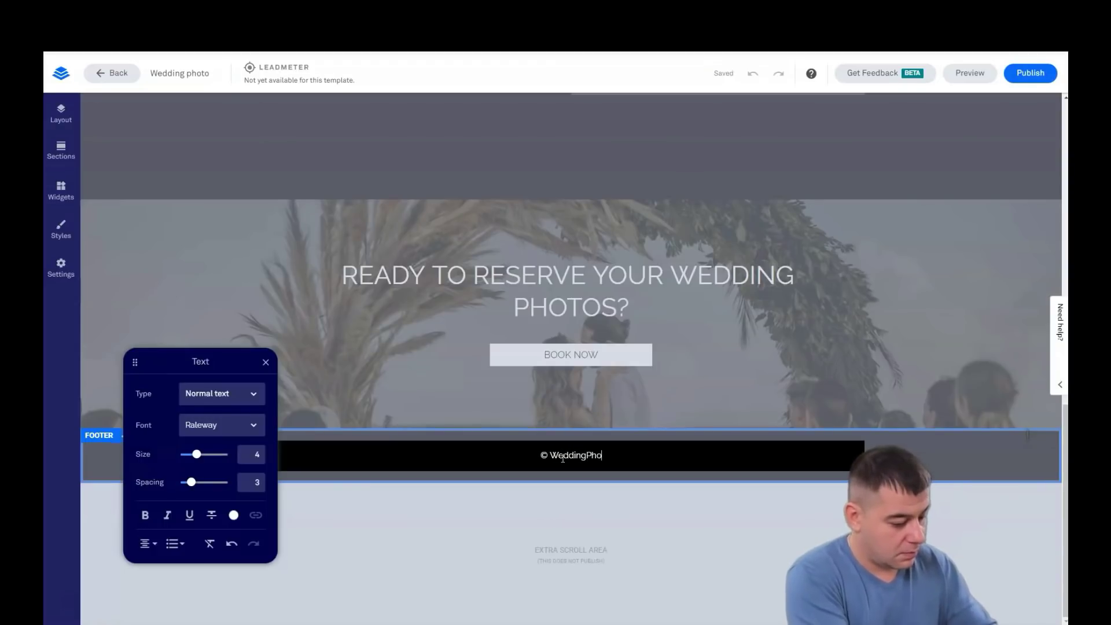
text(to)
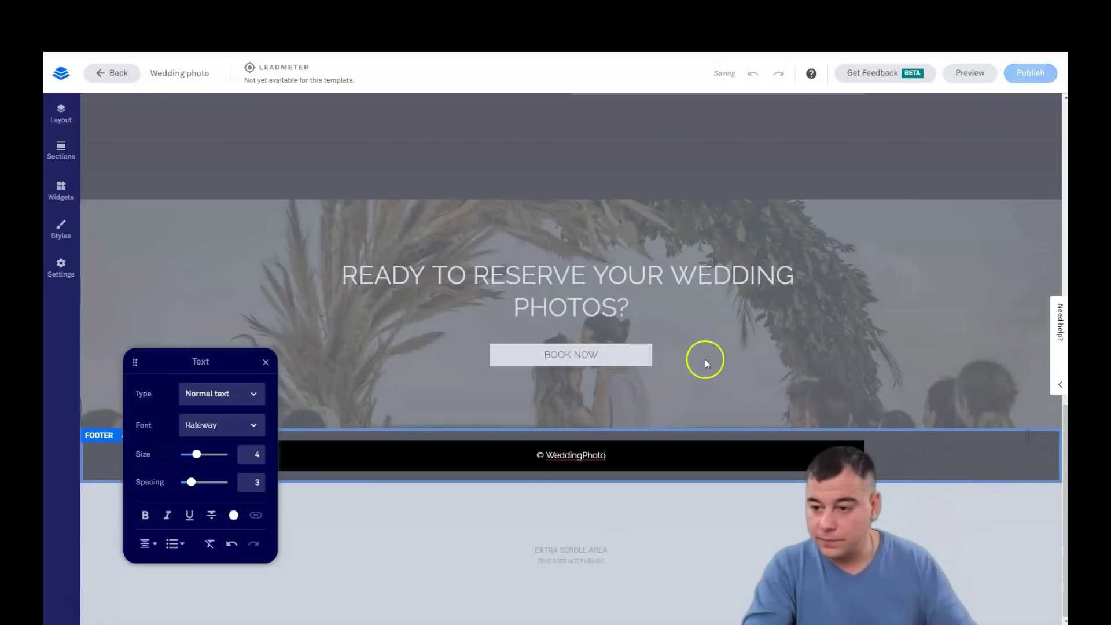
Close the footer text edit and open the full-width desktop preview.
click(705, 358)
scroll(539, 348, up, 5)
scroll(538, 303, up, 5)
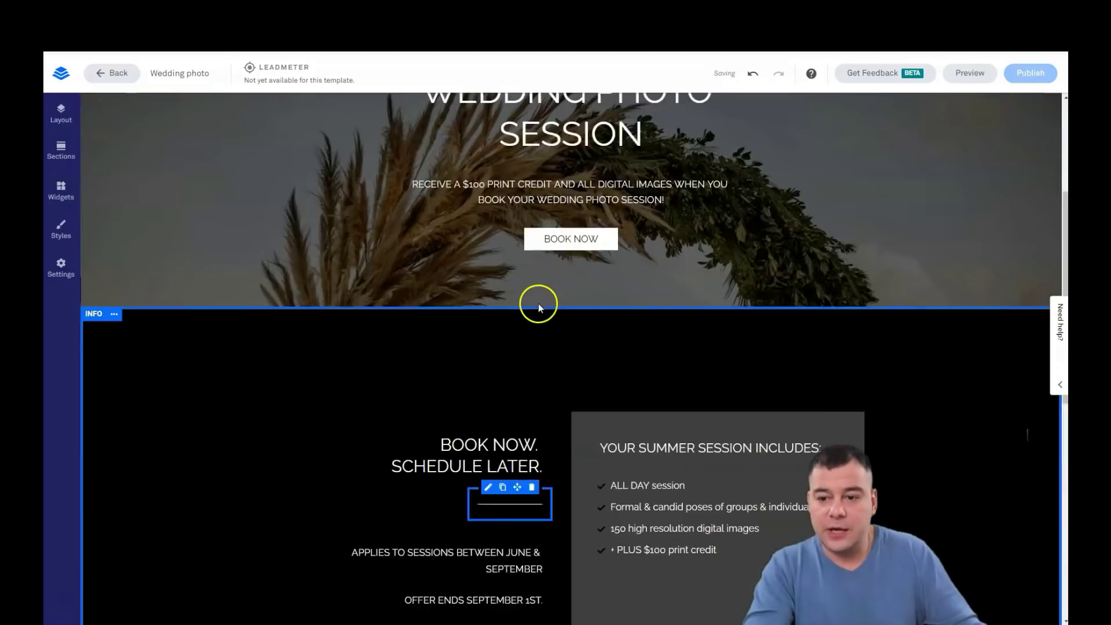
scroll(538, 303, up, 5)
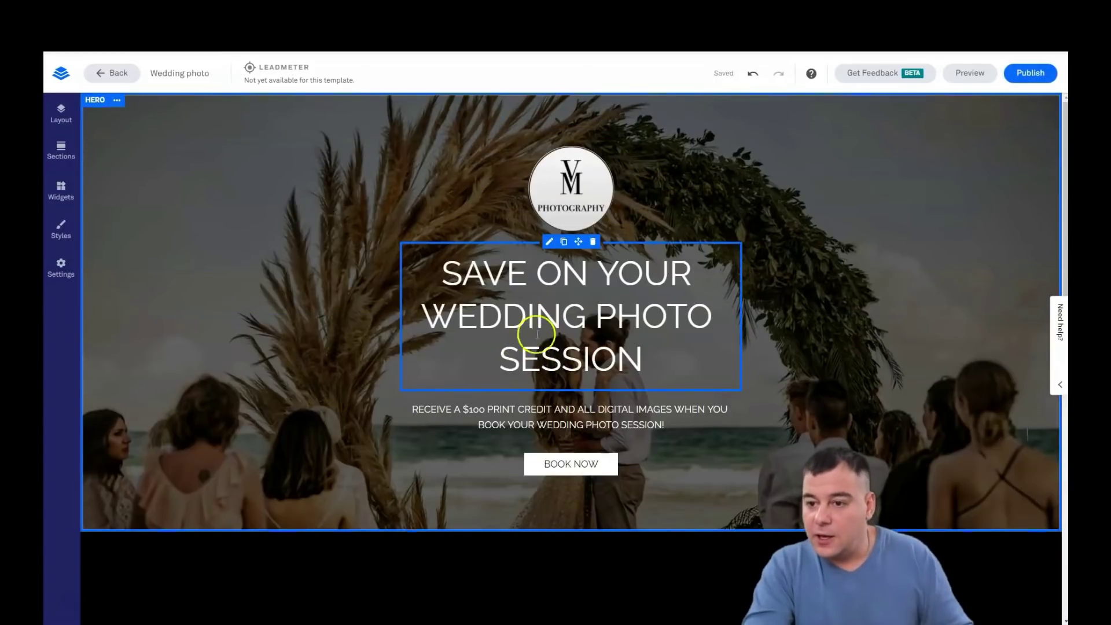
click(969, 73)
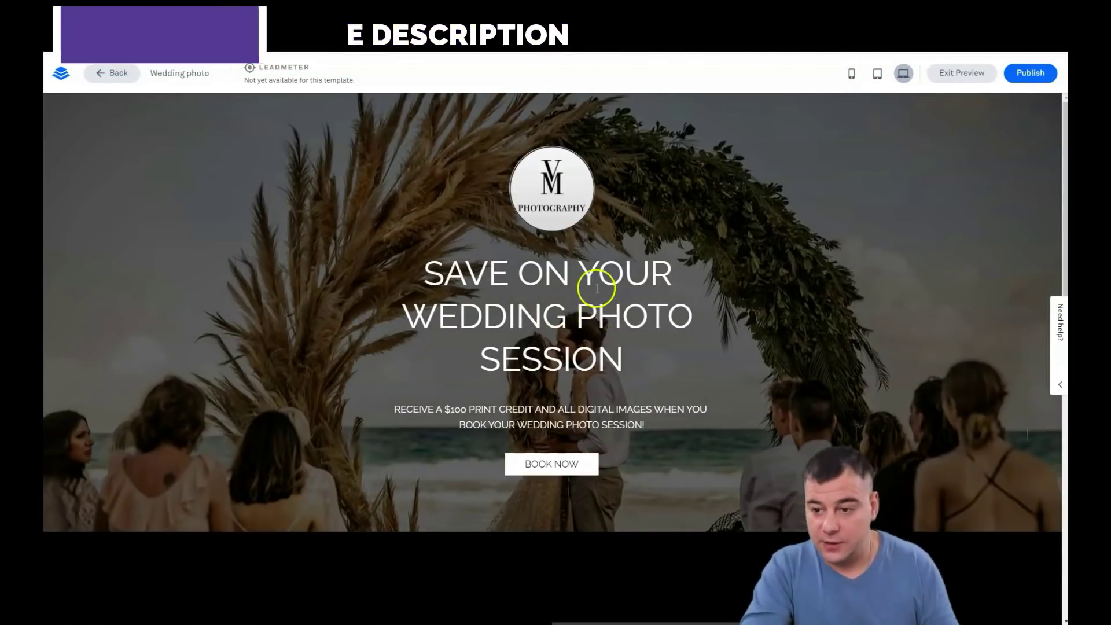
scroll(598, 287, down, 3)
scroll(598, 286, down, 3)
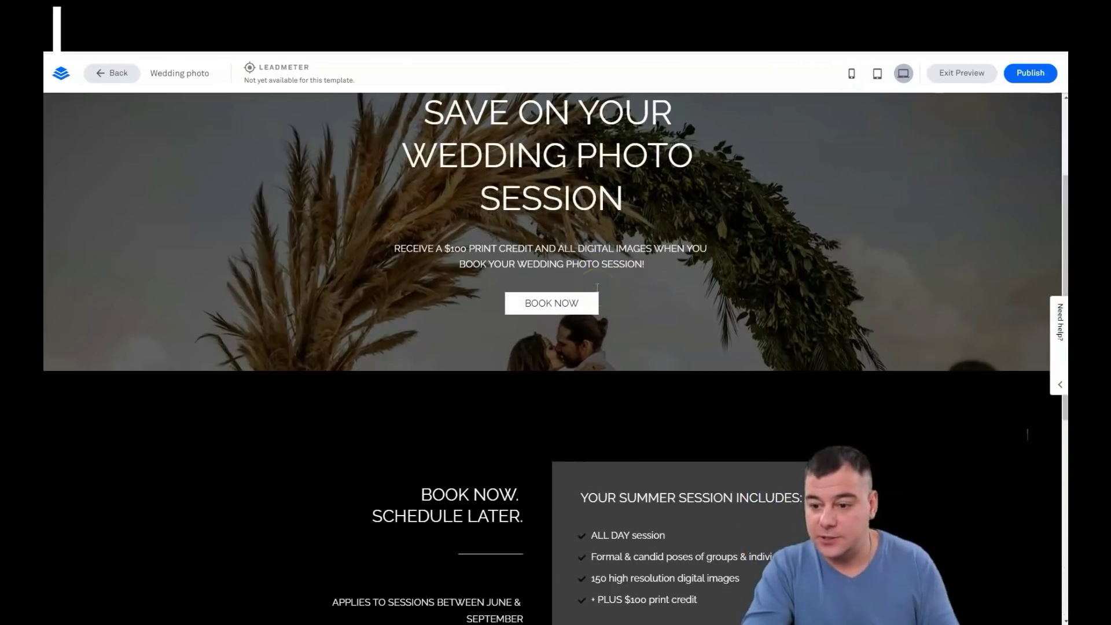
scroll(597, 288, down, 3)
scroll(598, 287, down, 3)
scroll(597, 288, up, 3)
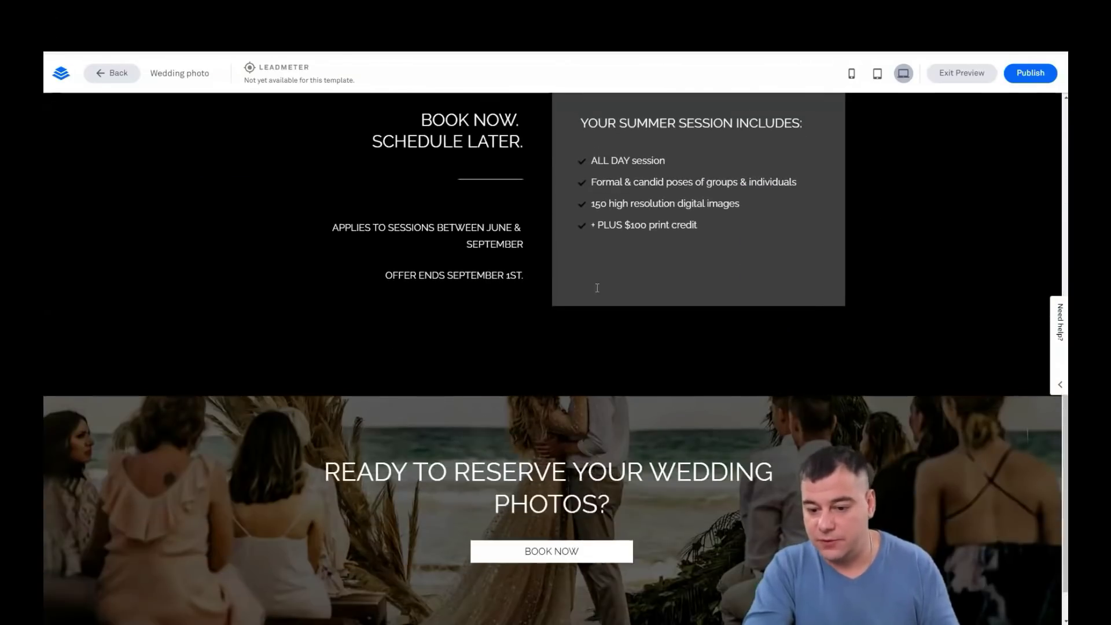
scroll(598, 287, up, 4)
scroll(597, 287, up, 4)
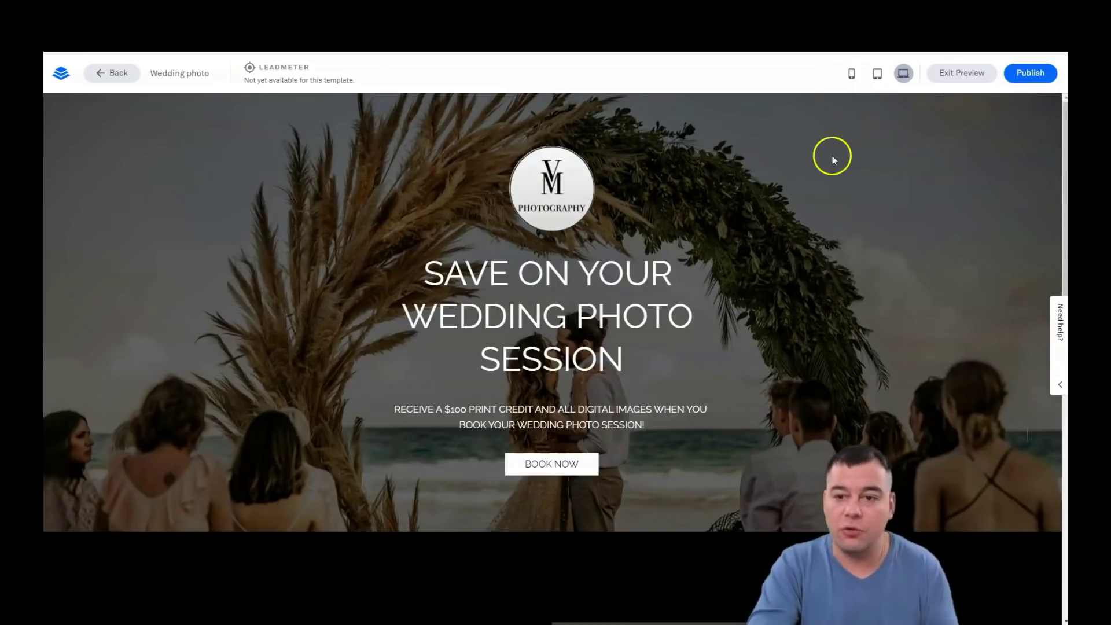
Cycle the preview through tablet, phone and desktop sizes twice, ending on desktop.
click(879, 75)
scroll(623, 327, down, 3)
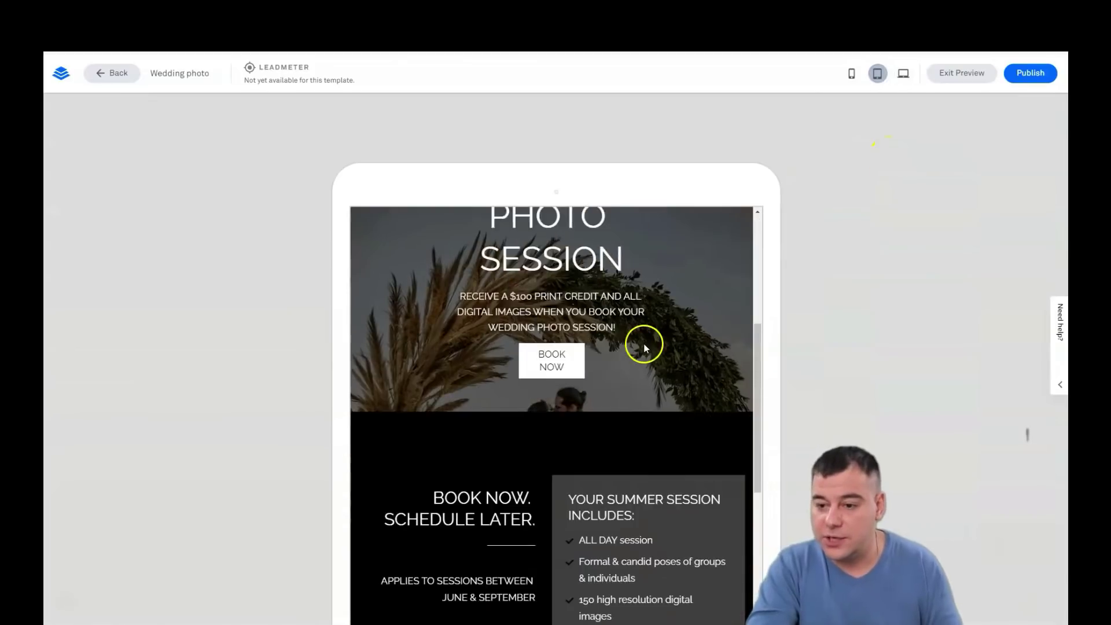
scroll(643, 341, down, 3)
scroll(644, 341, up, 5)
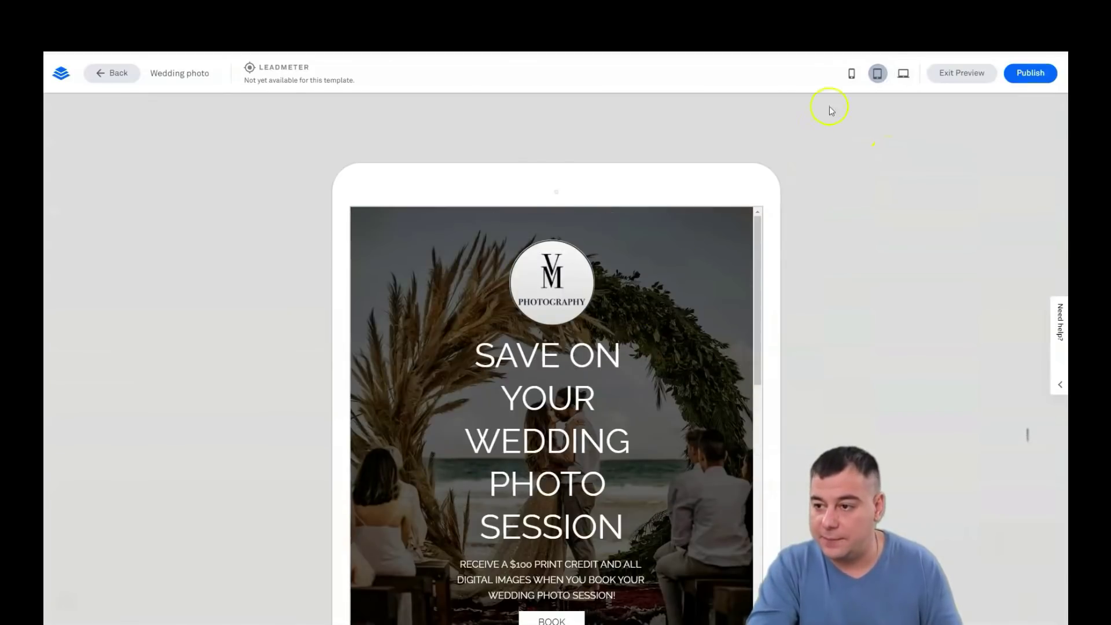
click(849, 74)
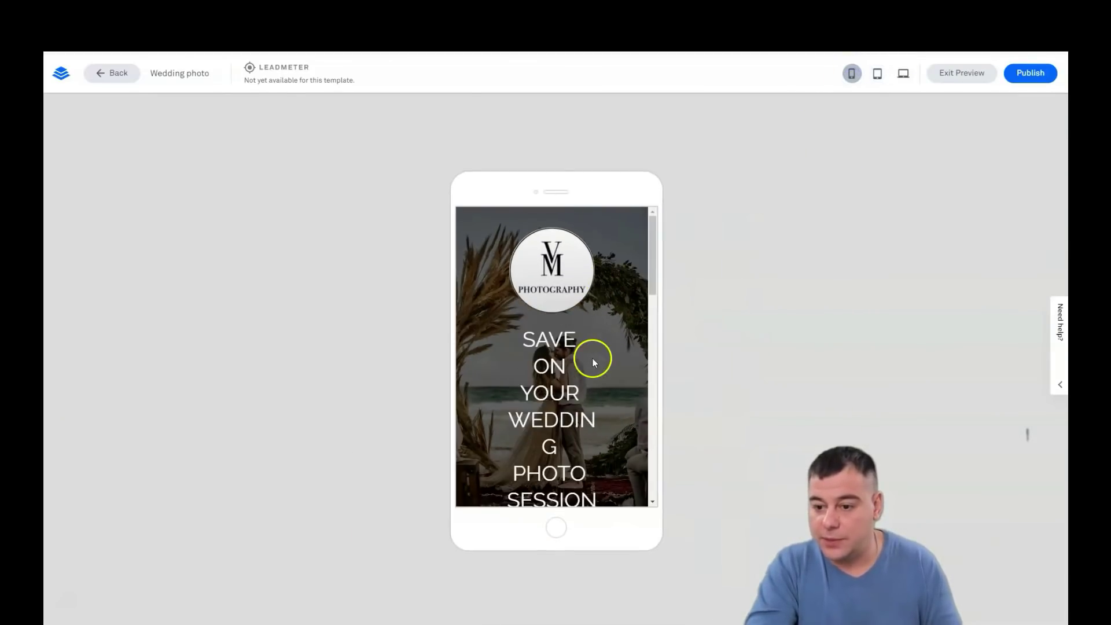
scroll(593, 359, down, 3)
scroll(591, 352, down, 3)
scroll(591, 352, down, 2)
scroll(590, 352, down, 4)
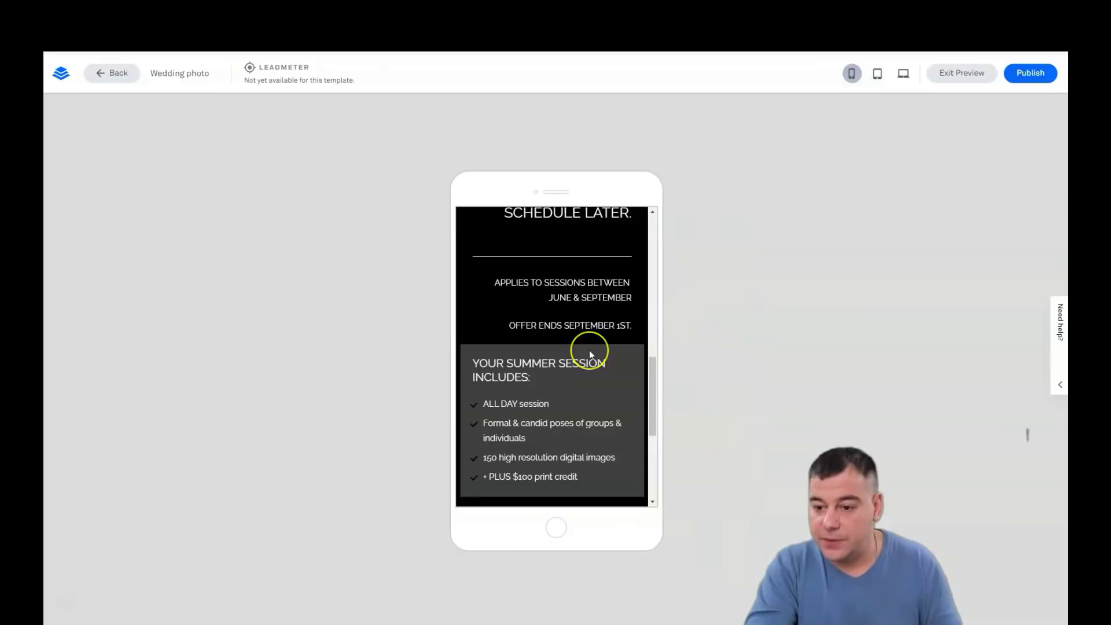
scroll(590, 350, down, 3)
scroll(589, 350, down, 2)
scroll(590, 351, up, 4)
scroll(590, 349, up, 5)
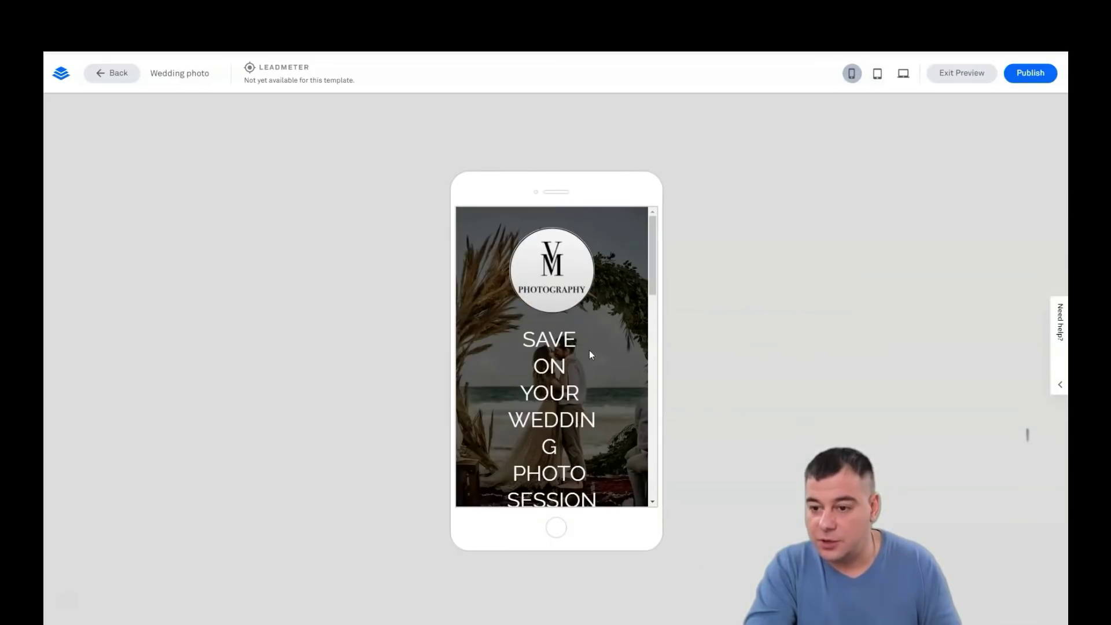
click(903, 74)
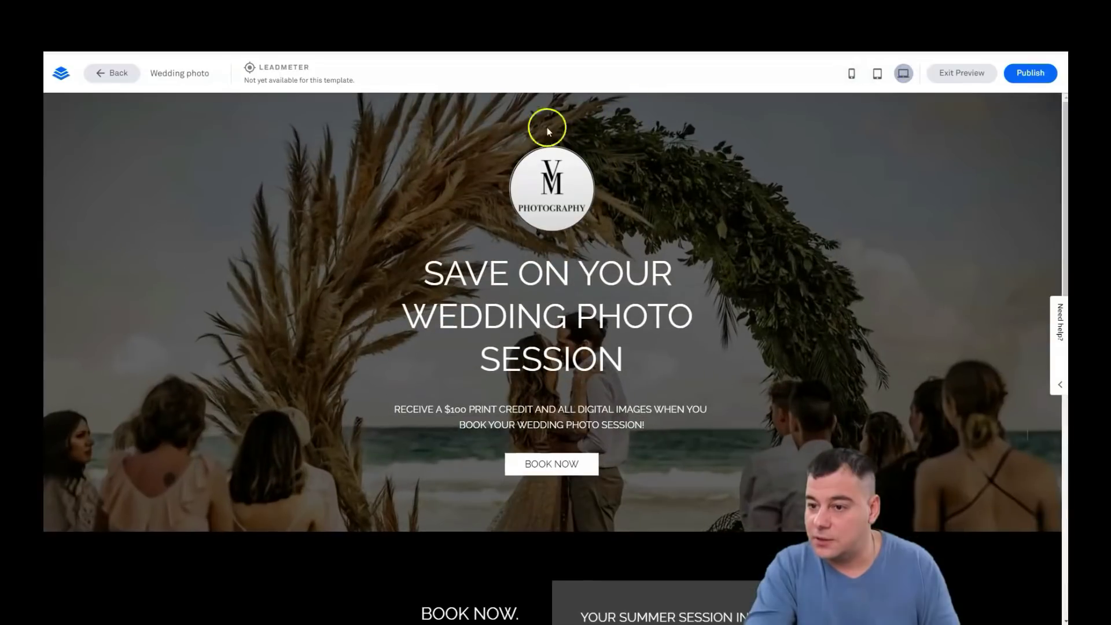
click(877, 73)
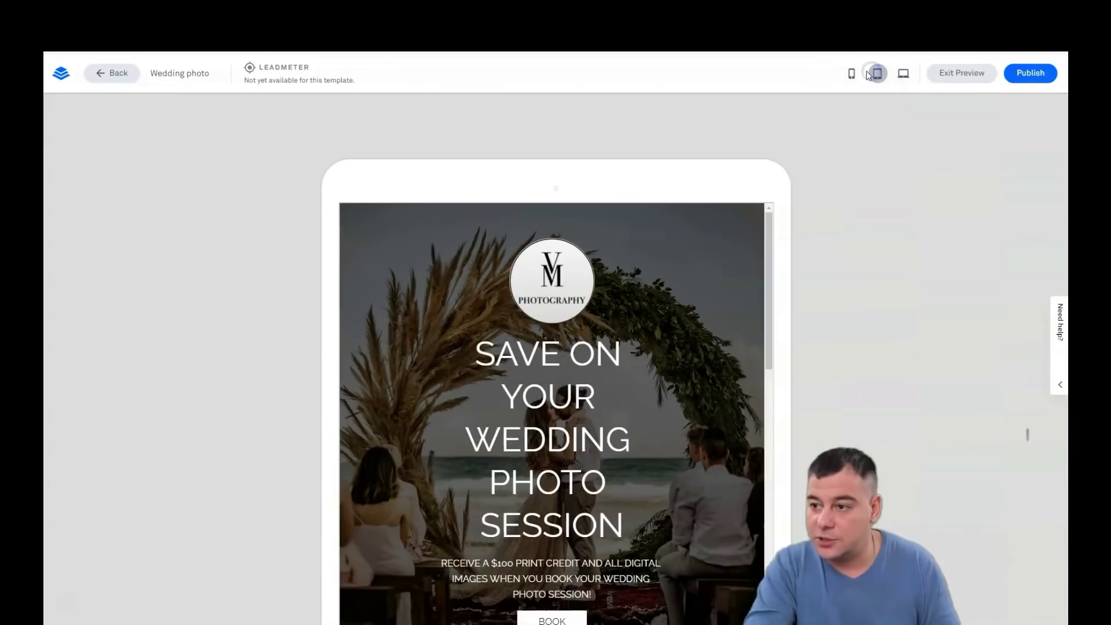
click(853, 74)
click(904, 77)
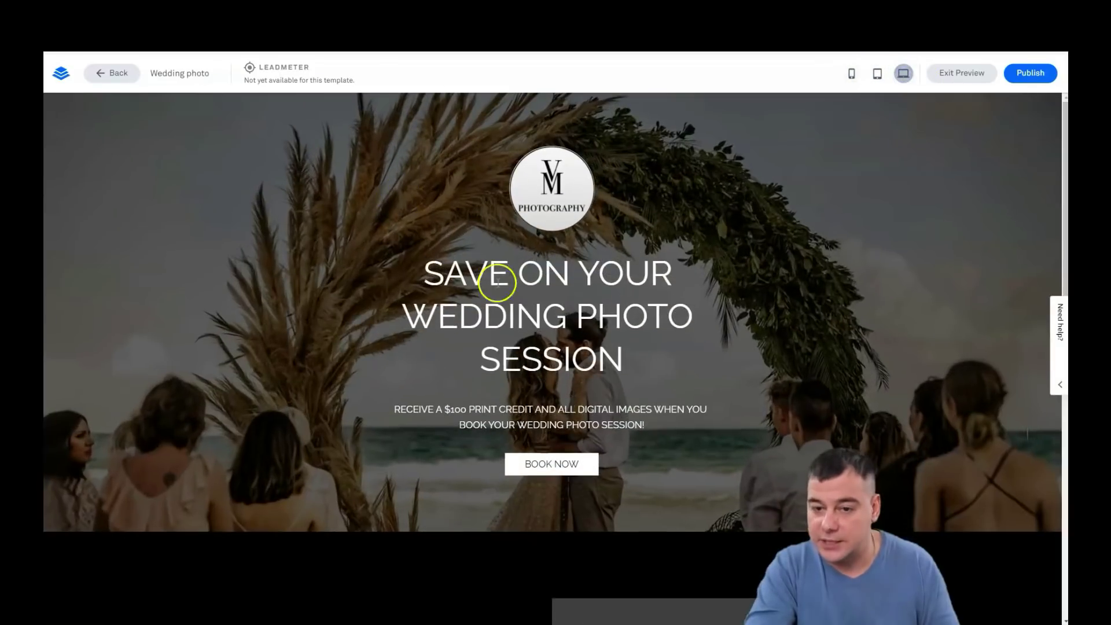
click(963, 74)
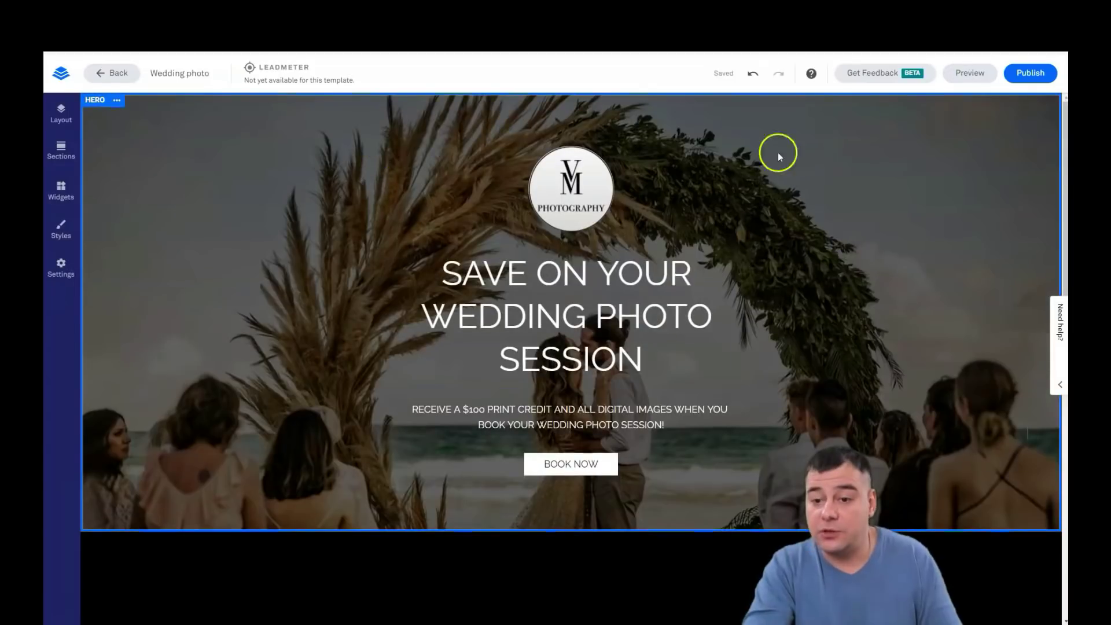
click(506, 258)
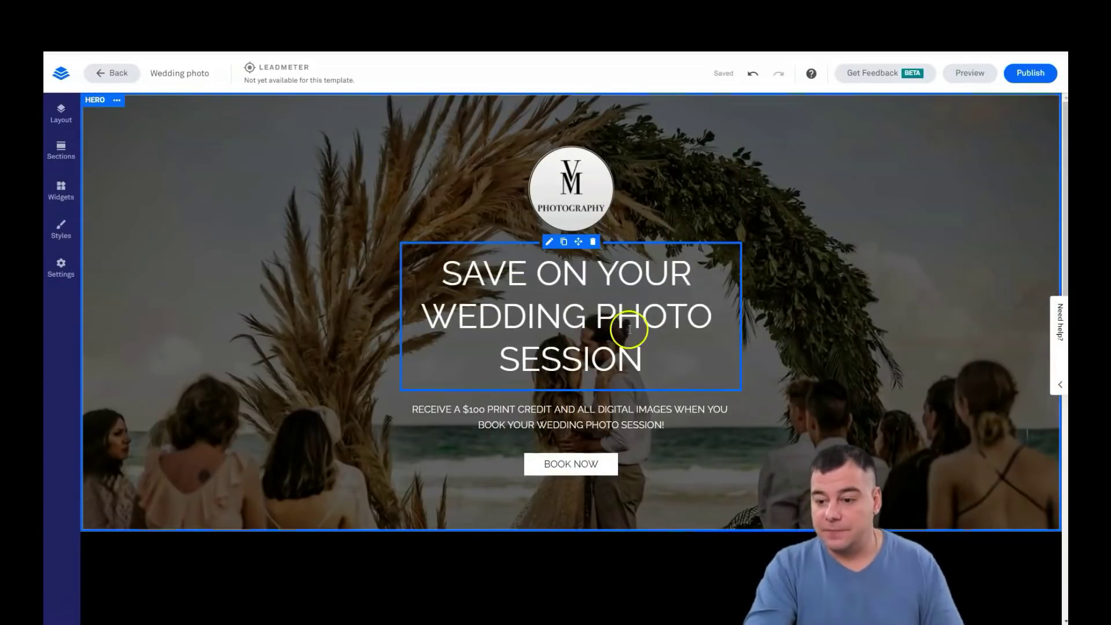
click(566, 466)
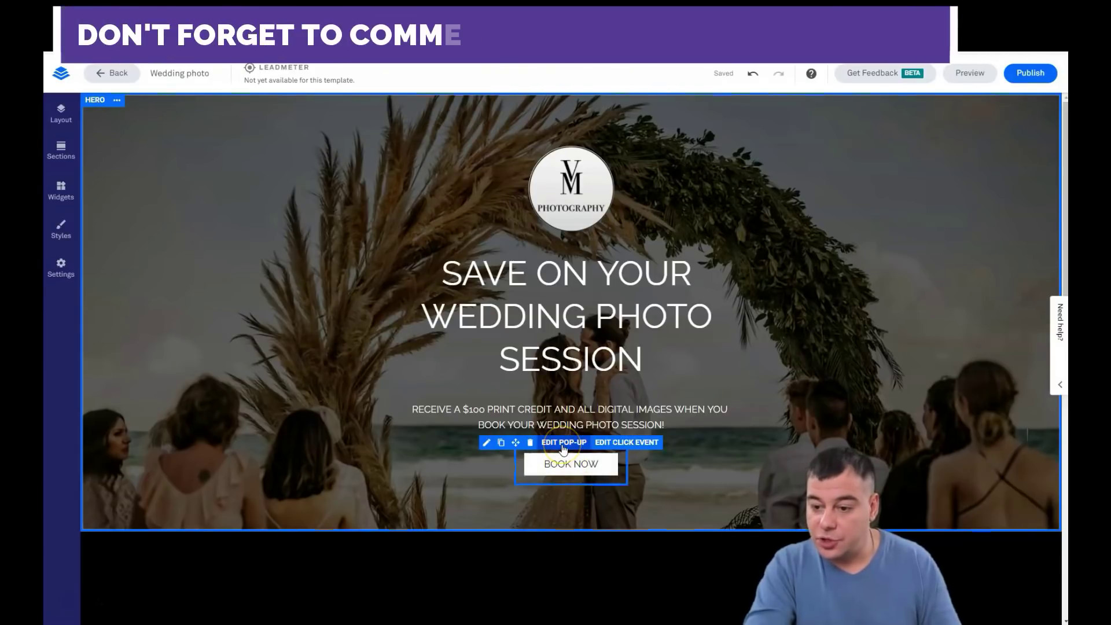
click(562, 444)
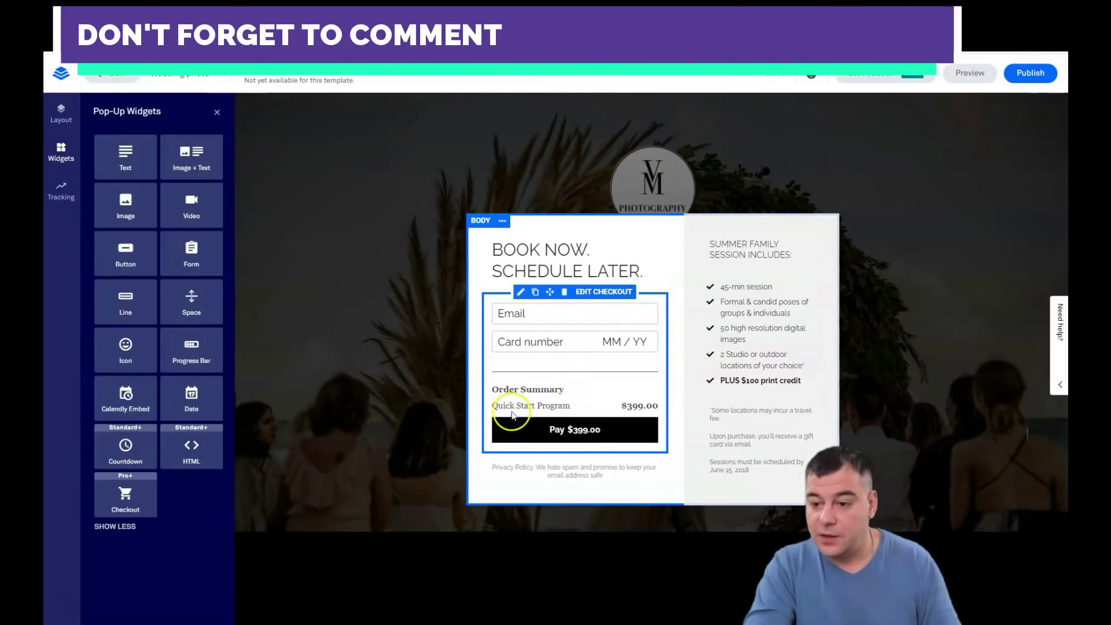
click(568, 252)
click(599, 317)
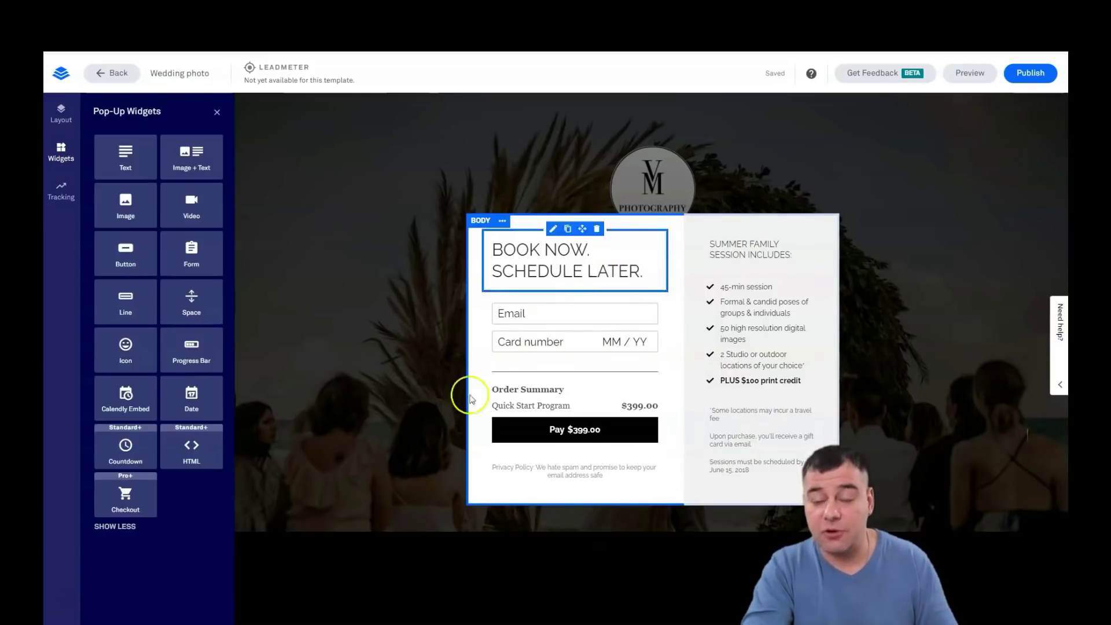
click(269, 323)
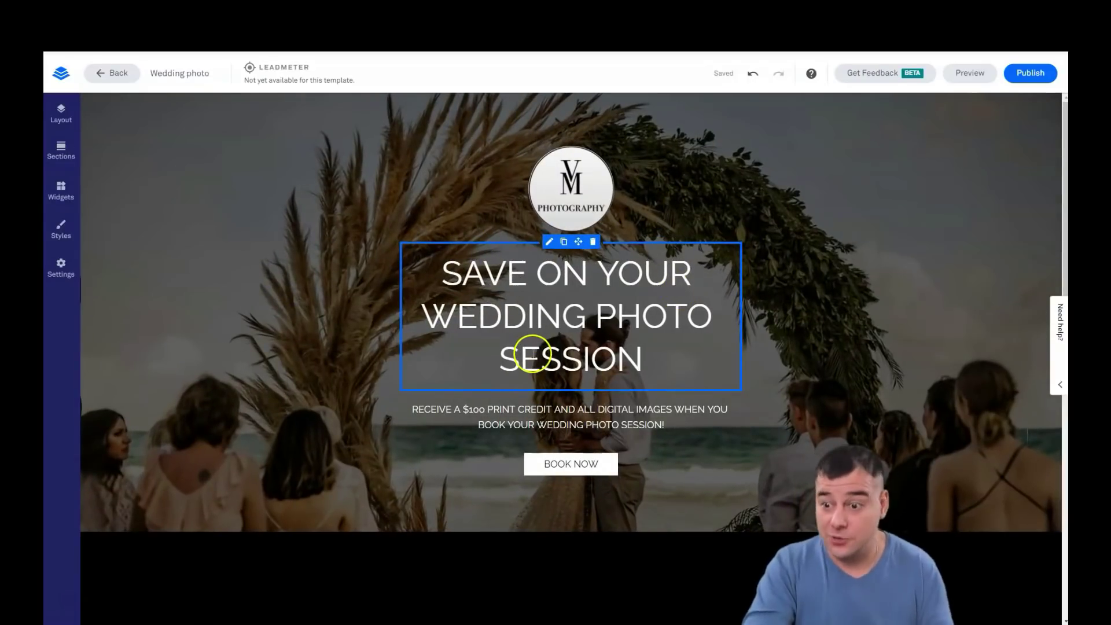
scroll(724, 356, down, 5)
scroll(745, 307, down, 5)
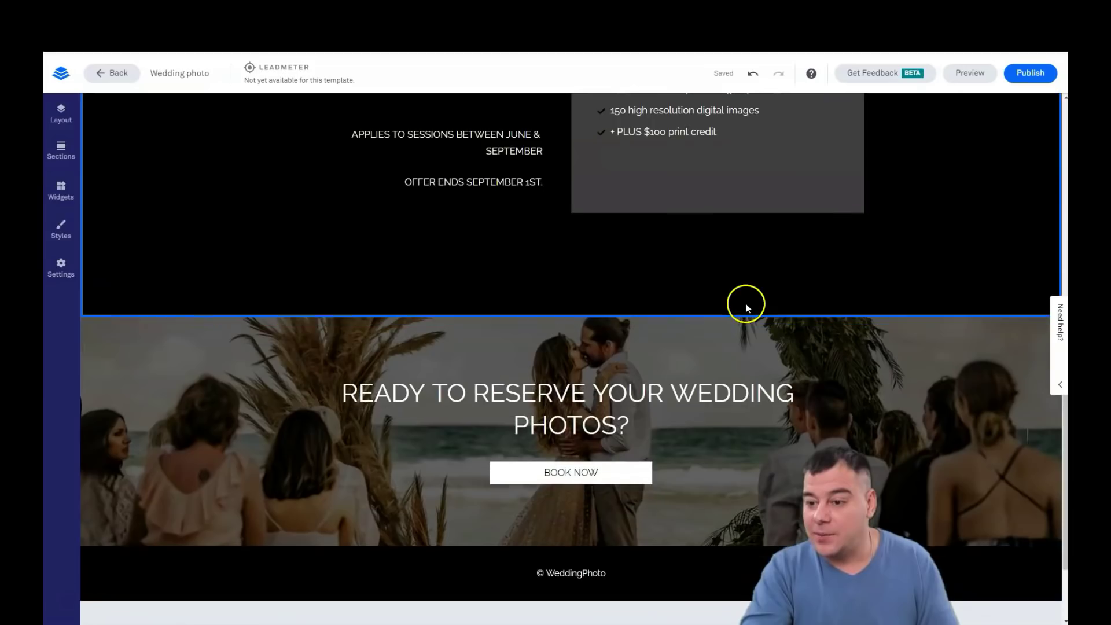
scroll(745, 307, down, 3)
scroll(742, 300, up, 4)
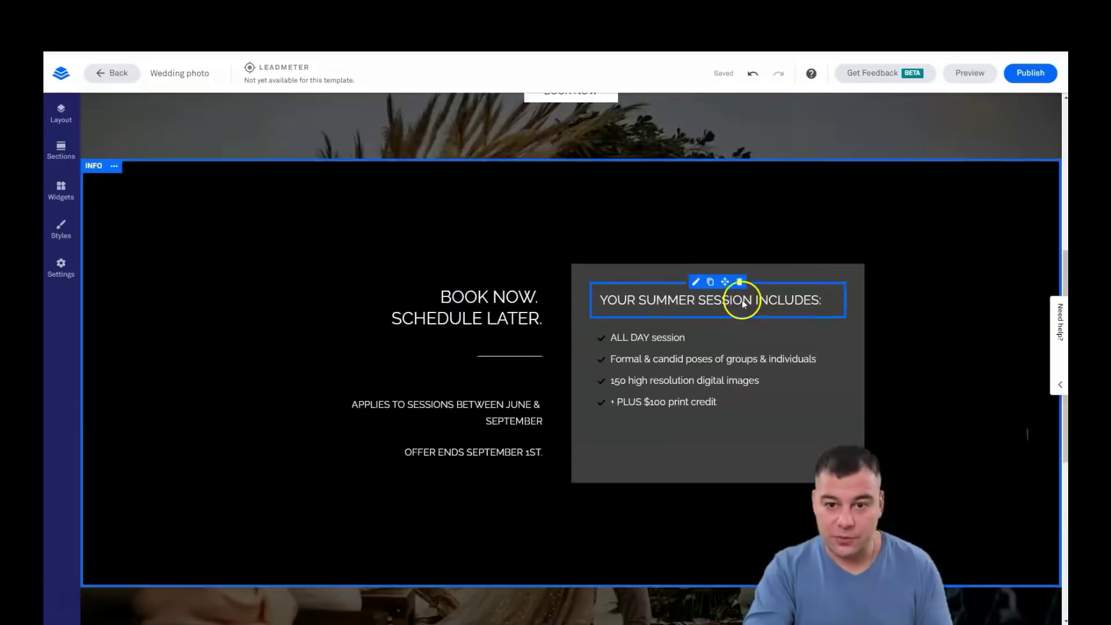
scroll(743, 300, up, 5)
scroll(743, 300, up, 2)
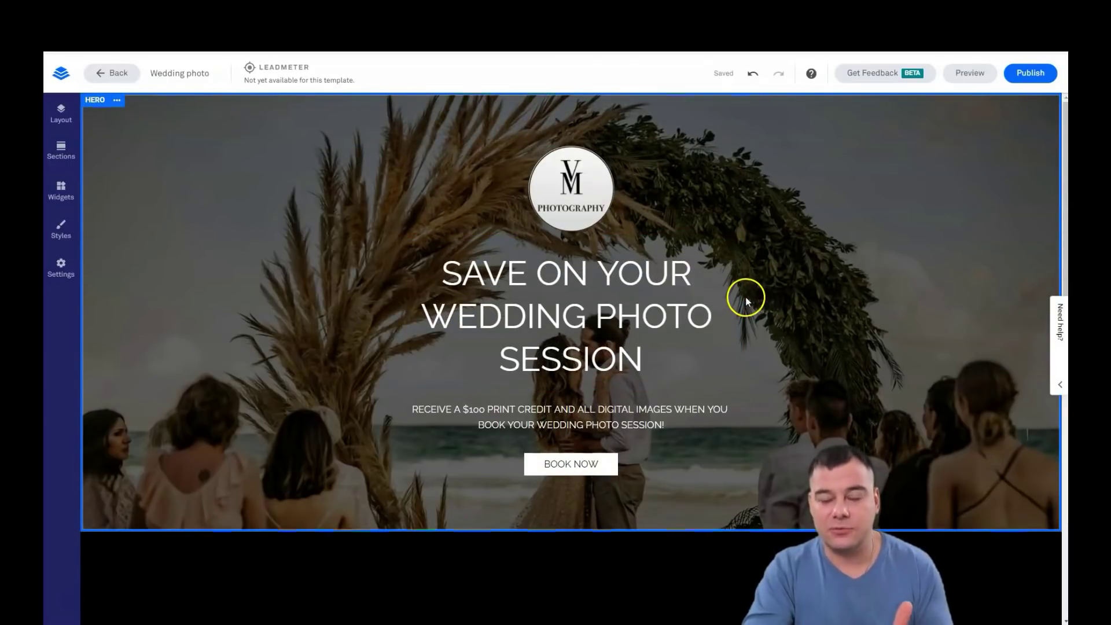
Open the desktop preview of the finished Wedding photo page.
click(963, 72)
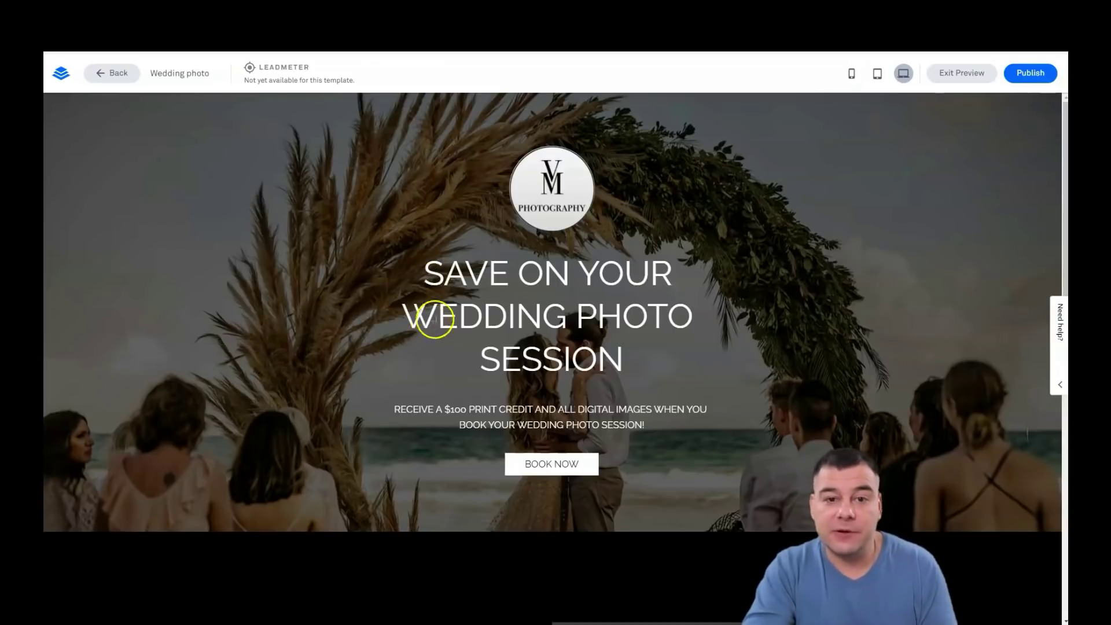
scroll(436, 318, down, 3)
scroll(435, 317, down, 5)
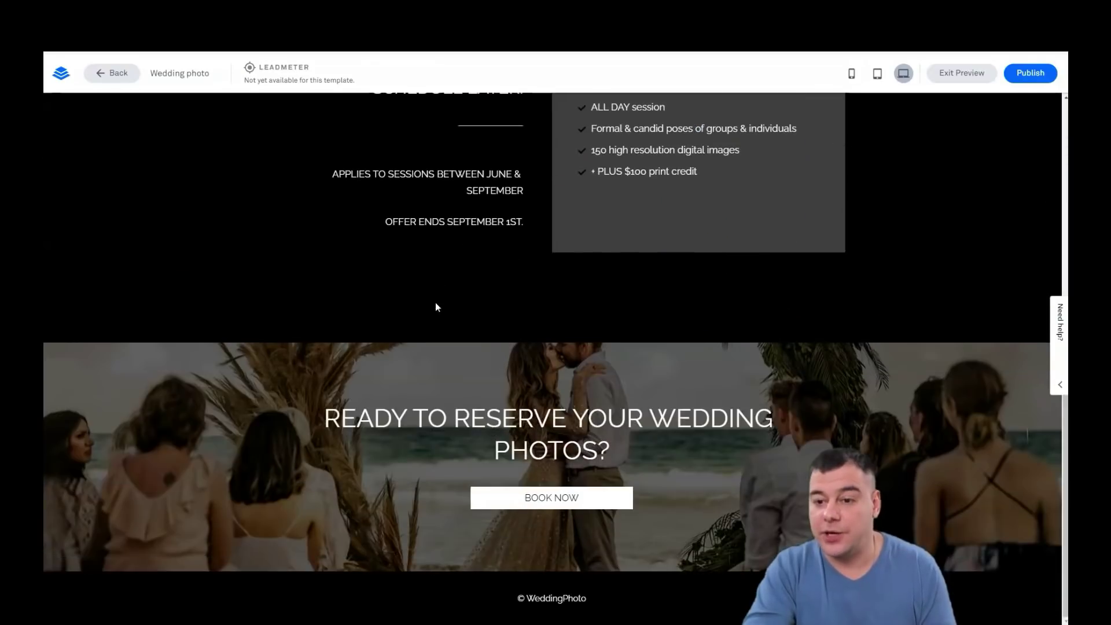
scroll(435, 303, up, 4)
scroll(437, 334, up, 5)
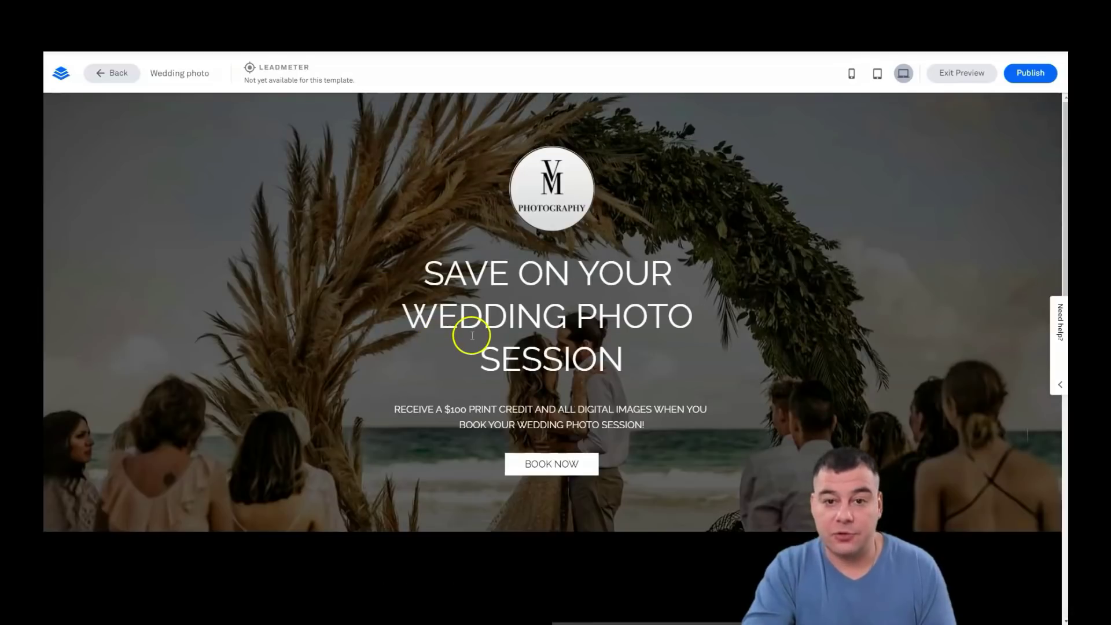